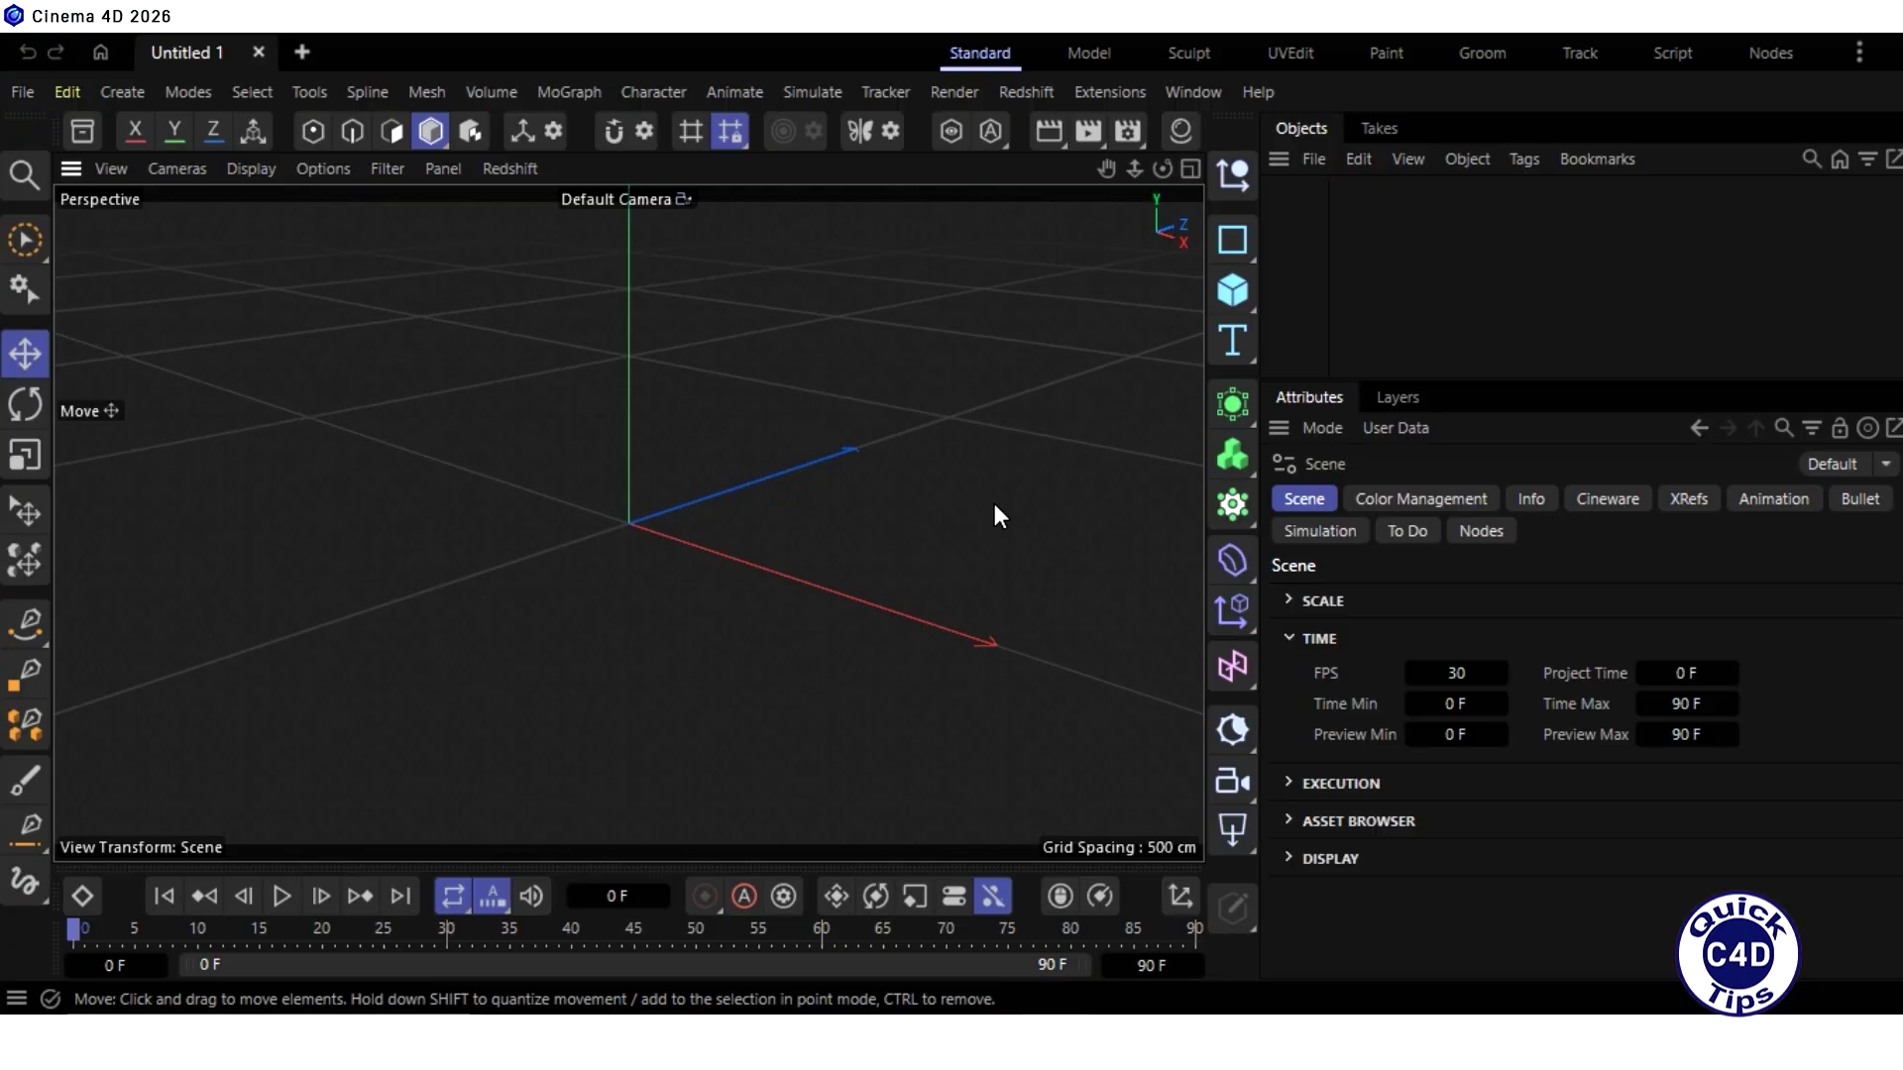
# Step: Add a Tube primitive set to outer radius 200, inner radius 180 and 100 rotation segments
pyautogui.click(1232, 290)
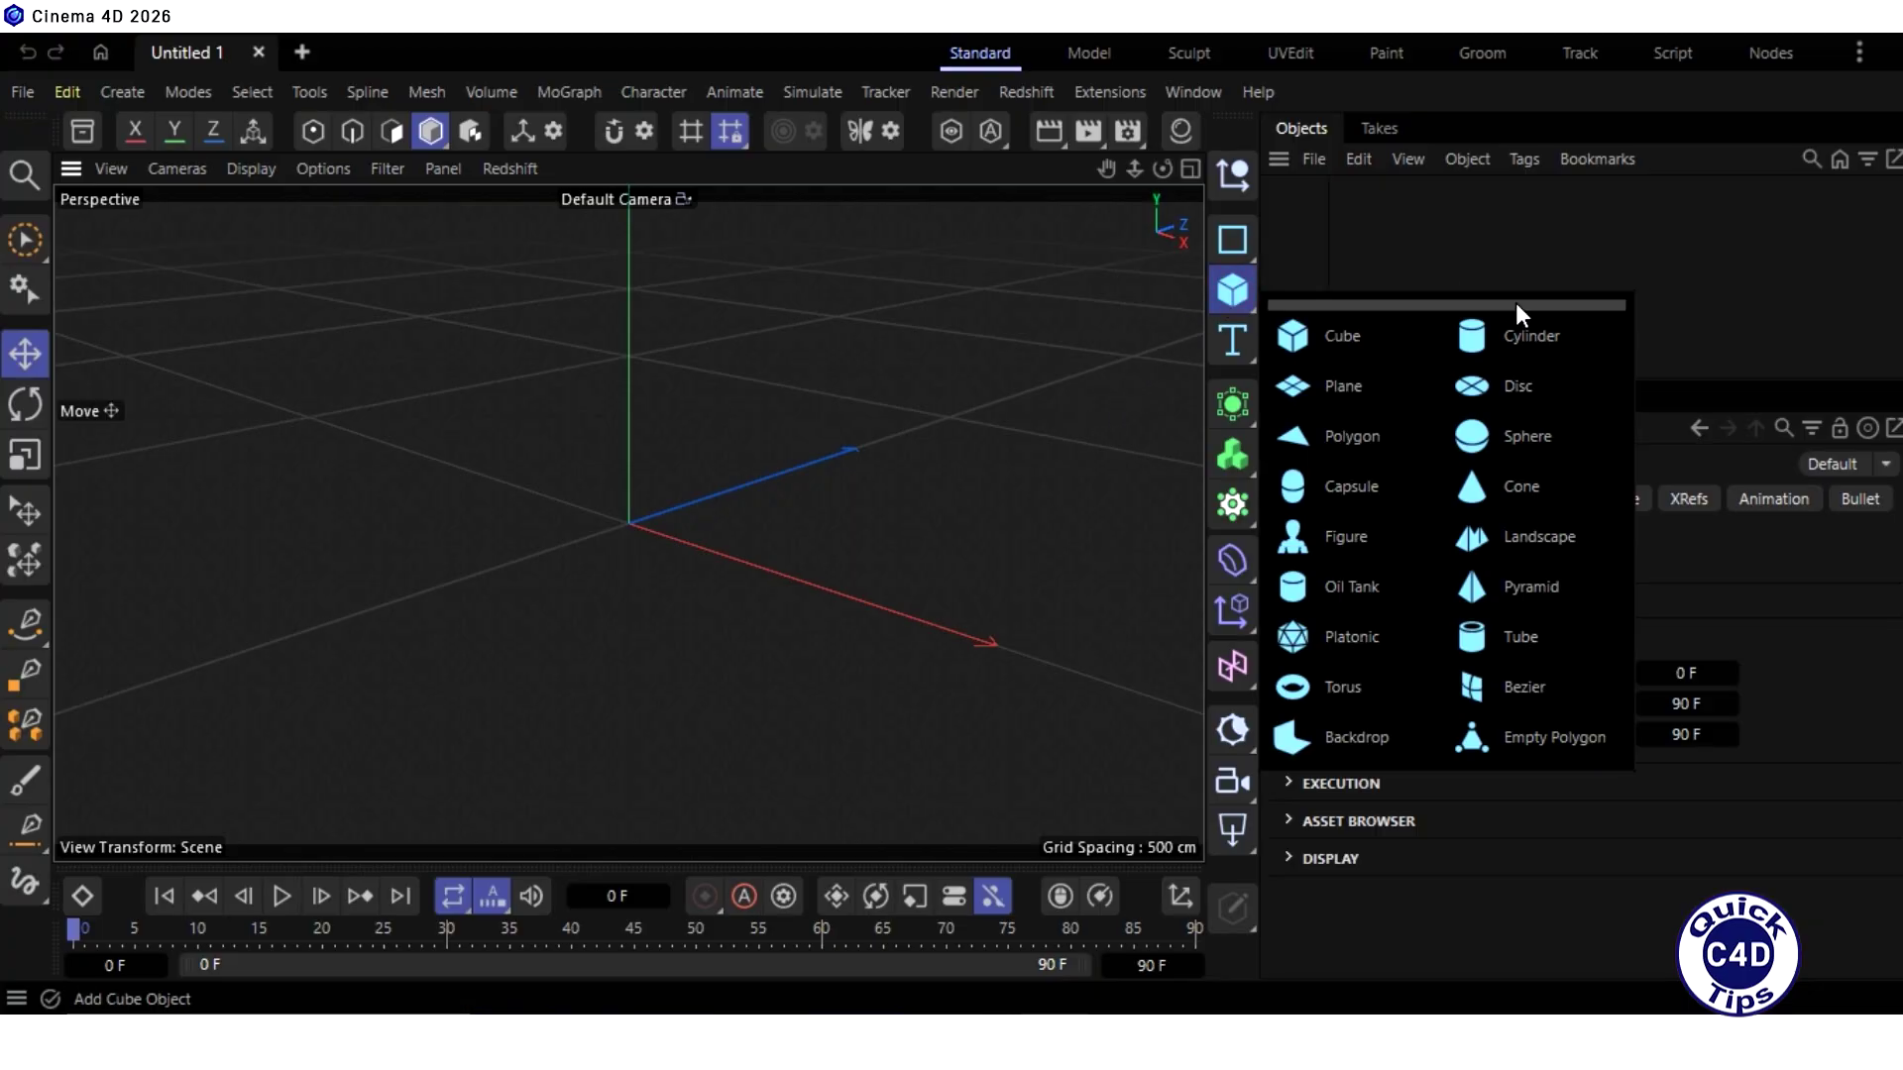
pyautogui.click(1532, 628)
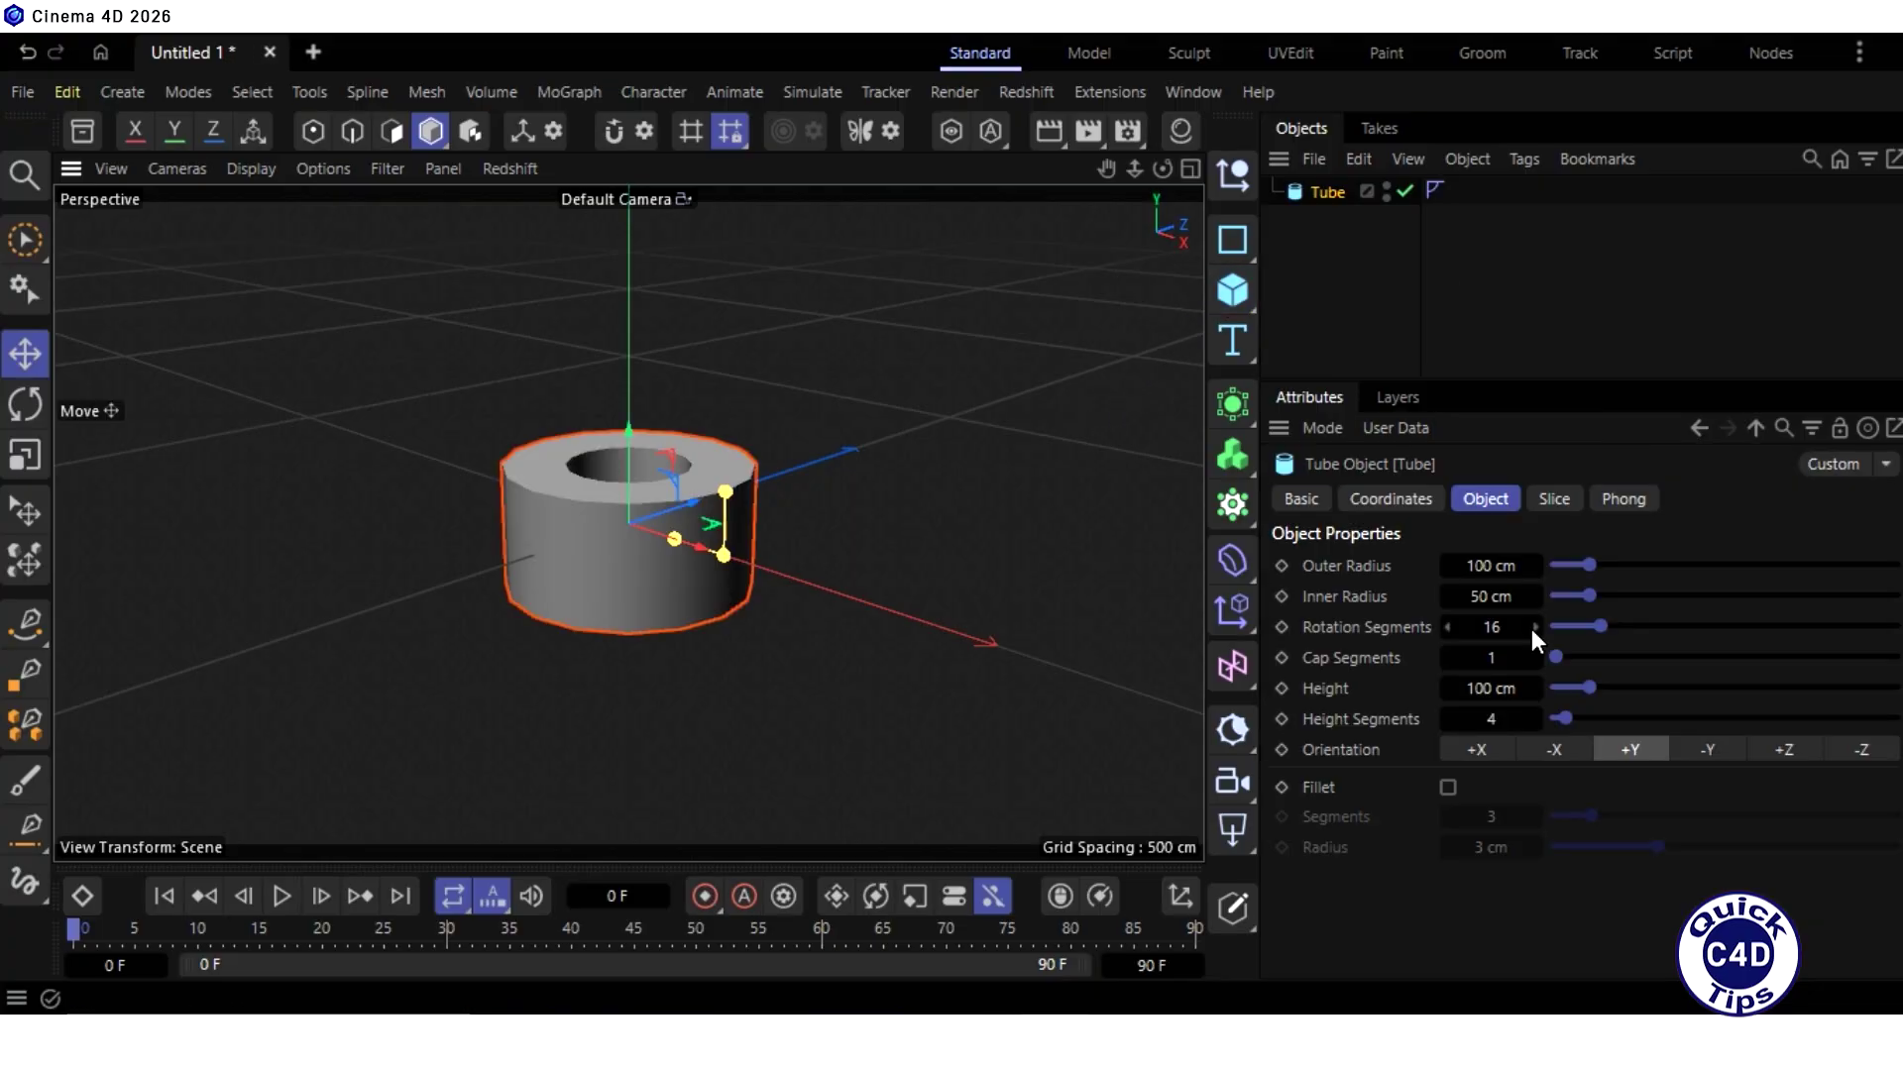
pyautogui.click(1483, 565)
pyautogui.write('200')
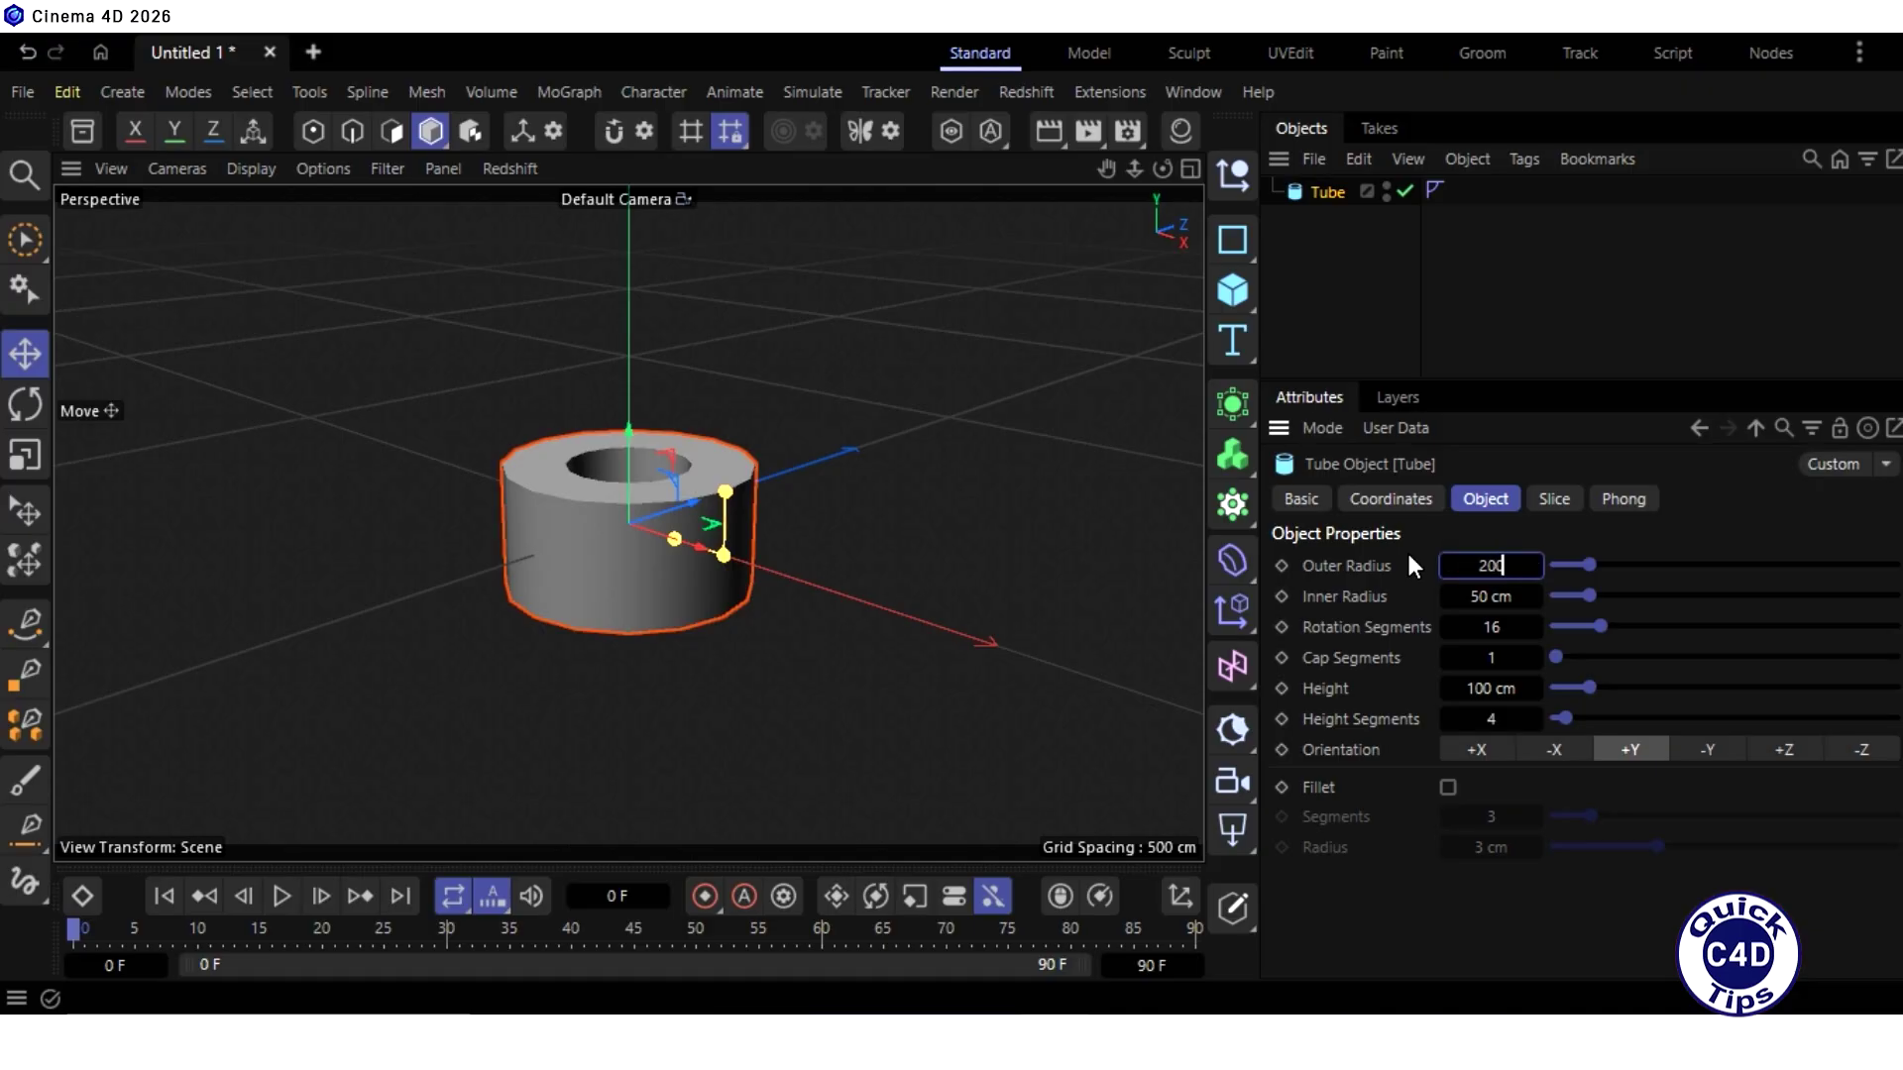
pyautogui.press('Tab')
pyautogui.write('180')
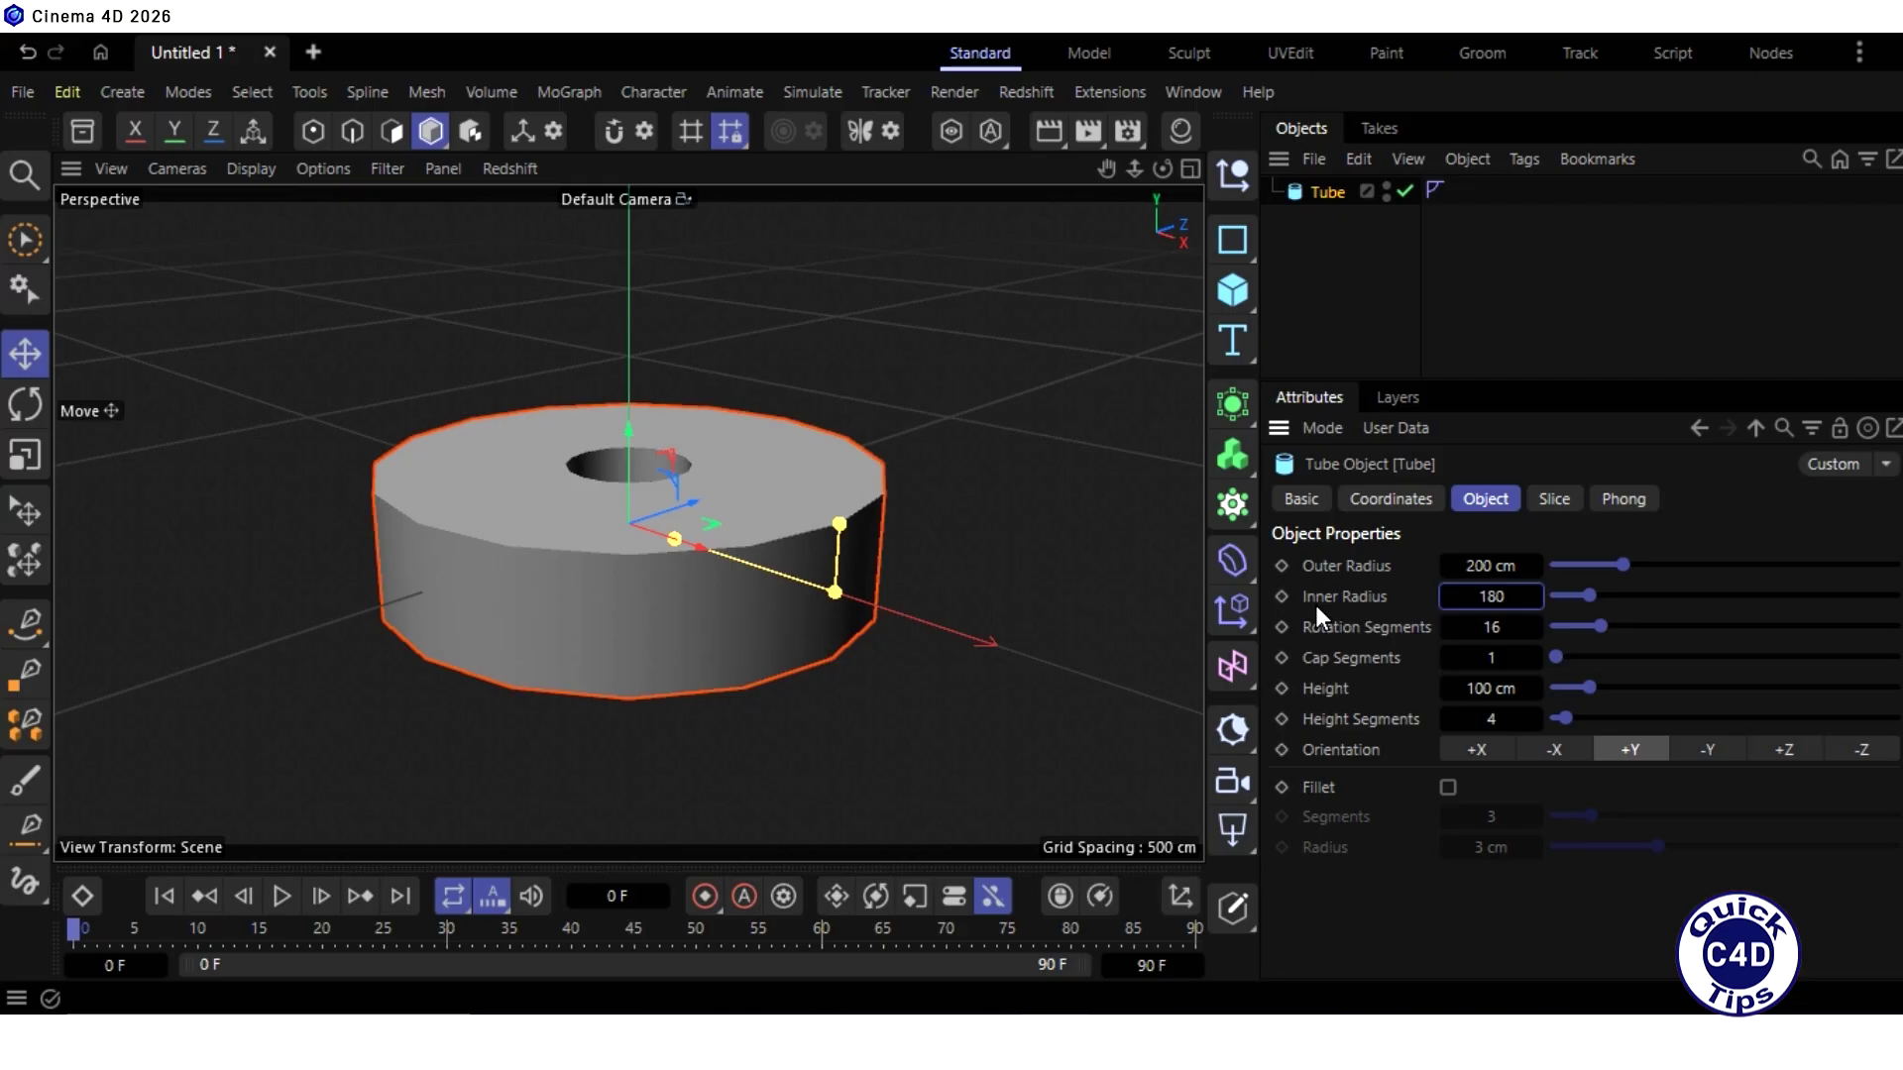
pyautogui.press('Return')
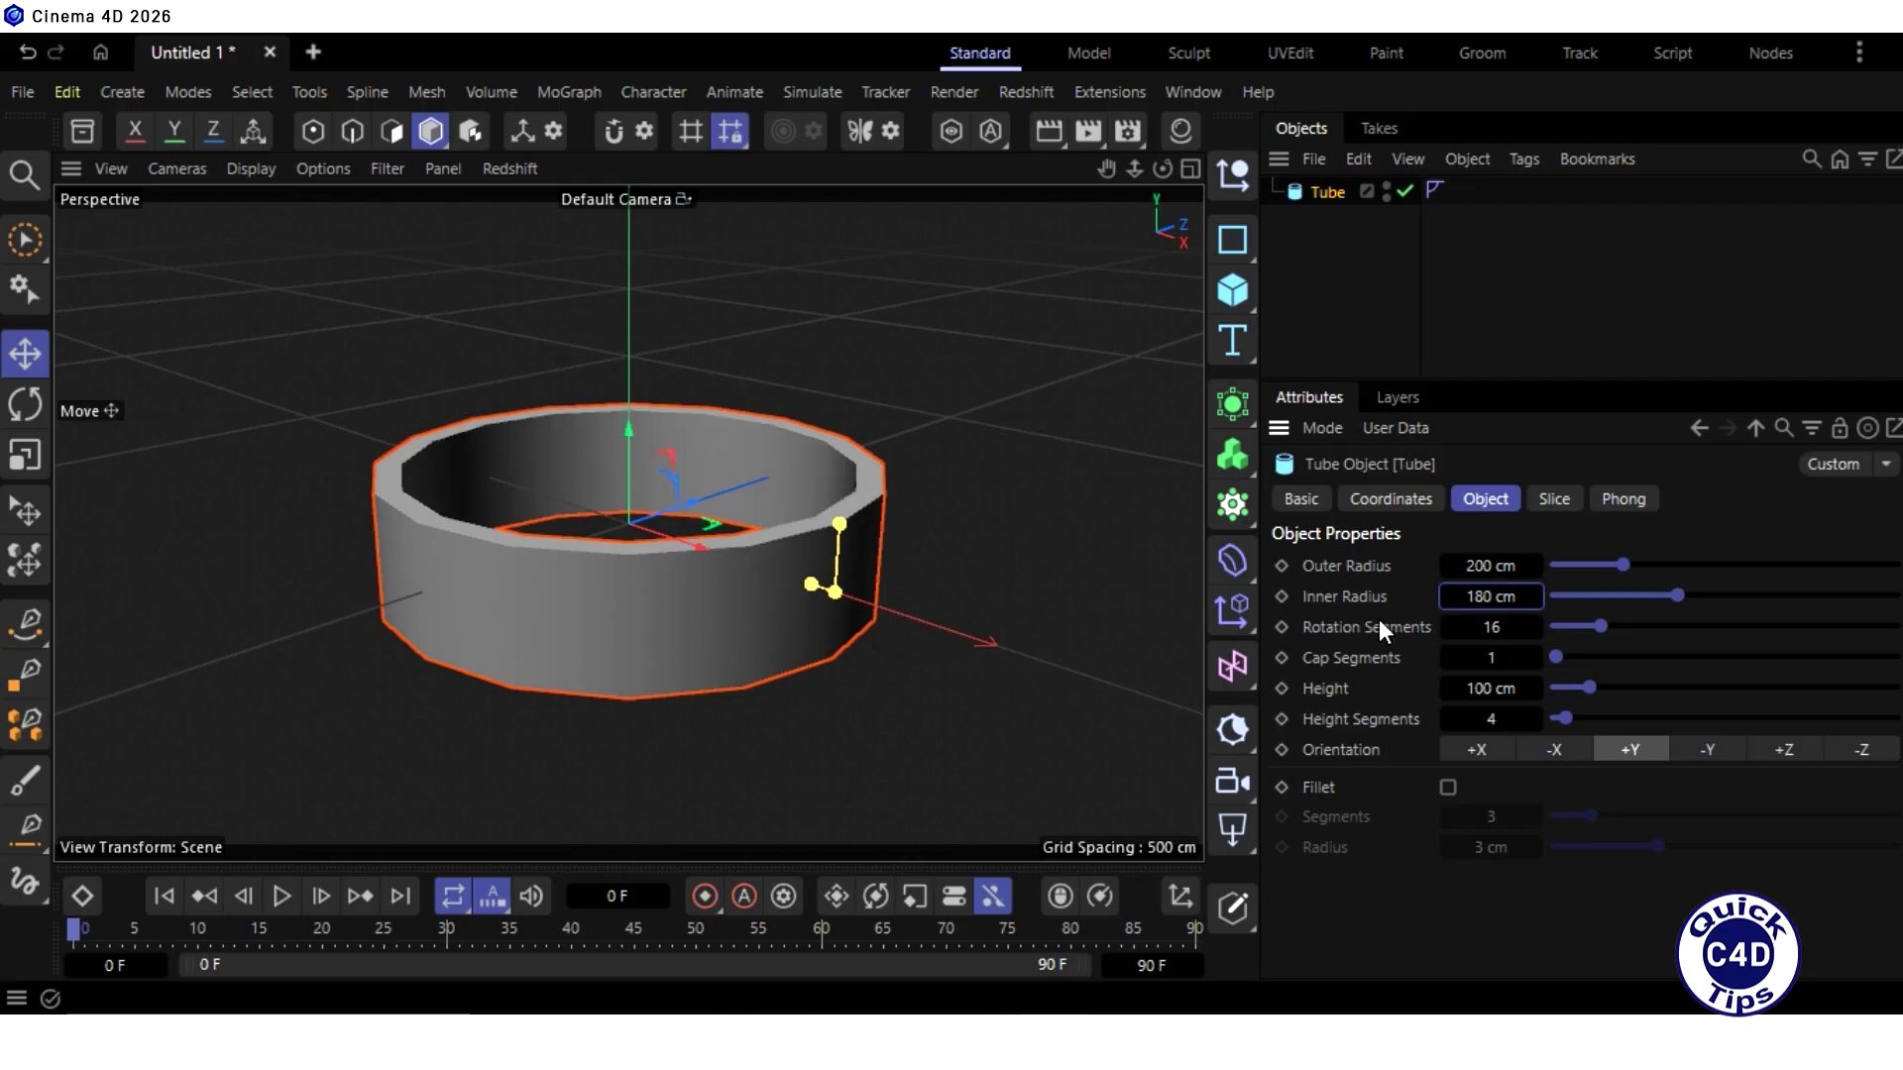
pyautogui.click(1488, 629)
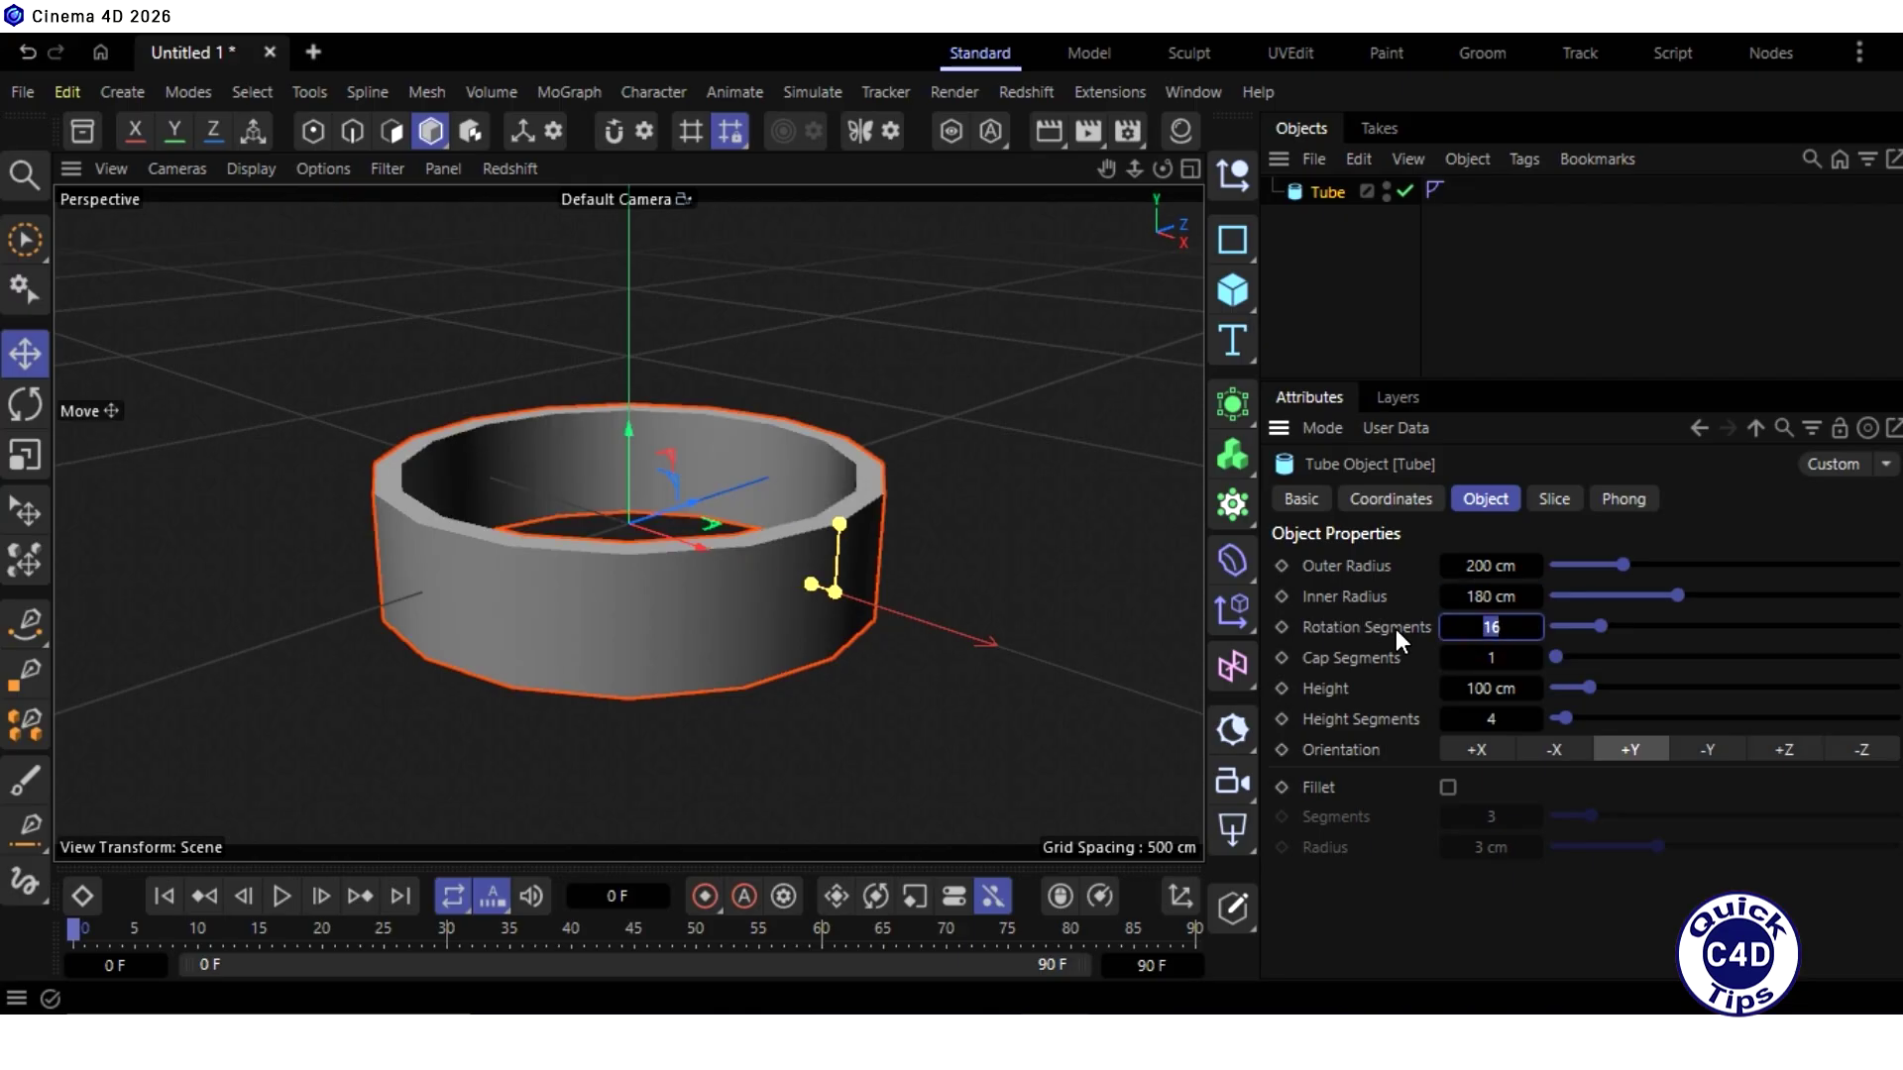
pyautogui.write('100')
pyautogui.press('Return')
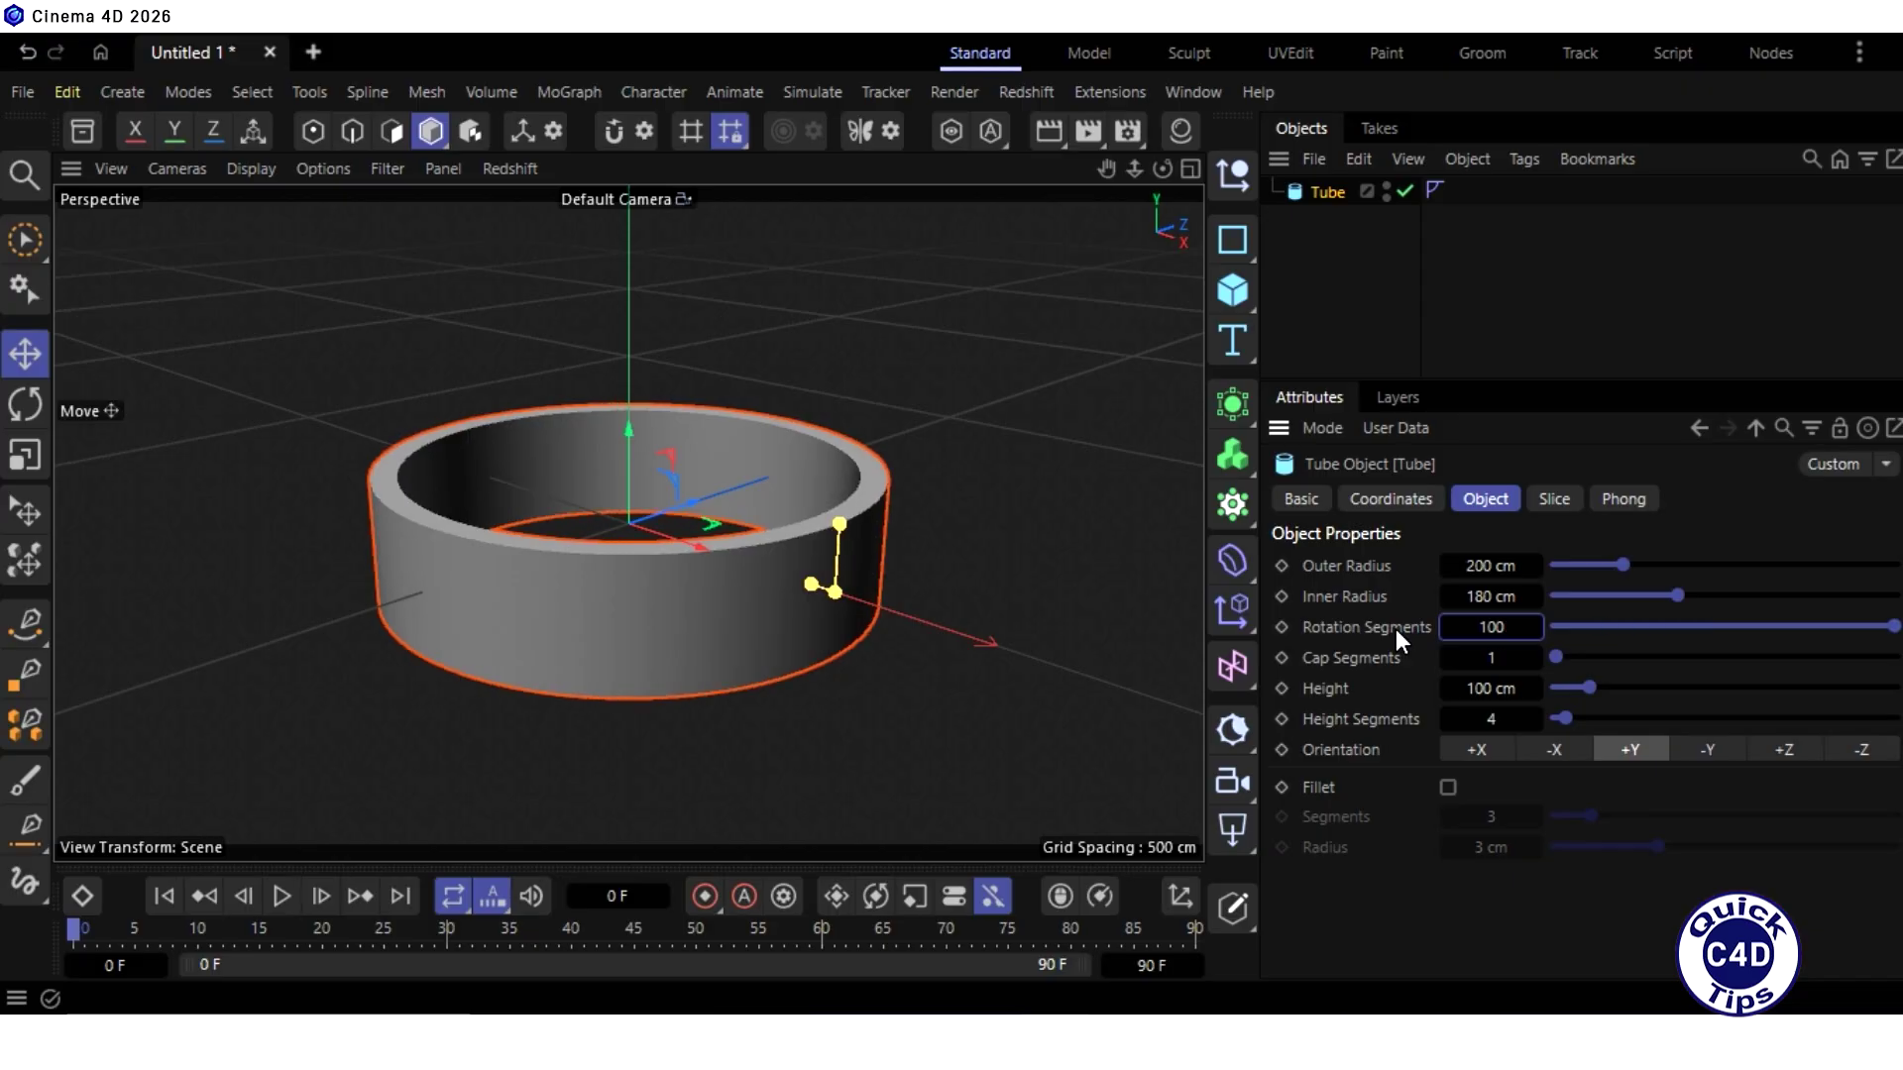
# Step: Add a Cylinder with 300 cm radius, 10 cm height and 100 rotation segments
pyautogui.click(1231, 296)
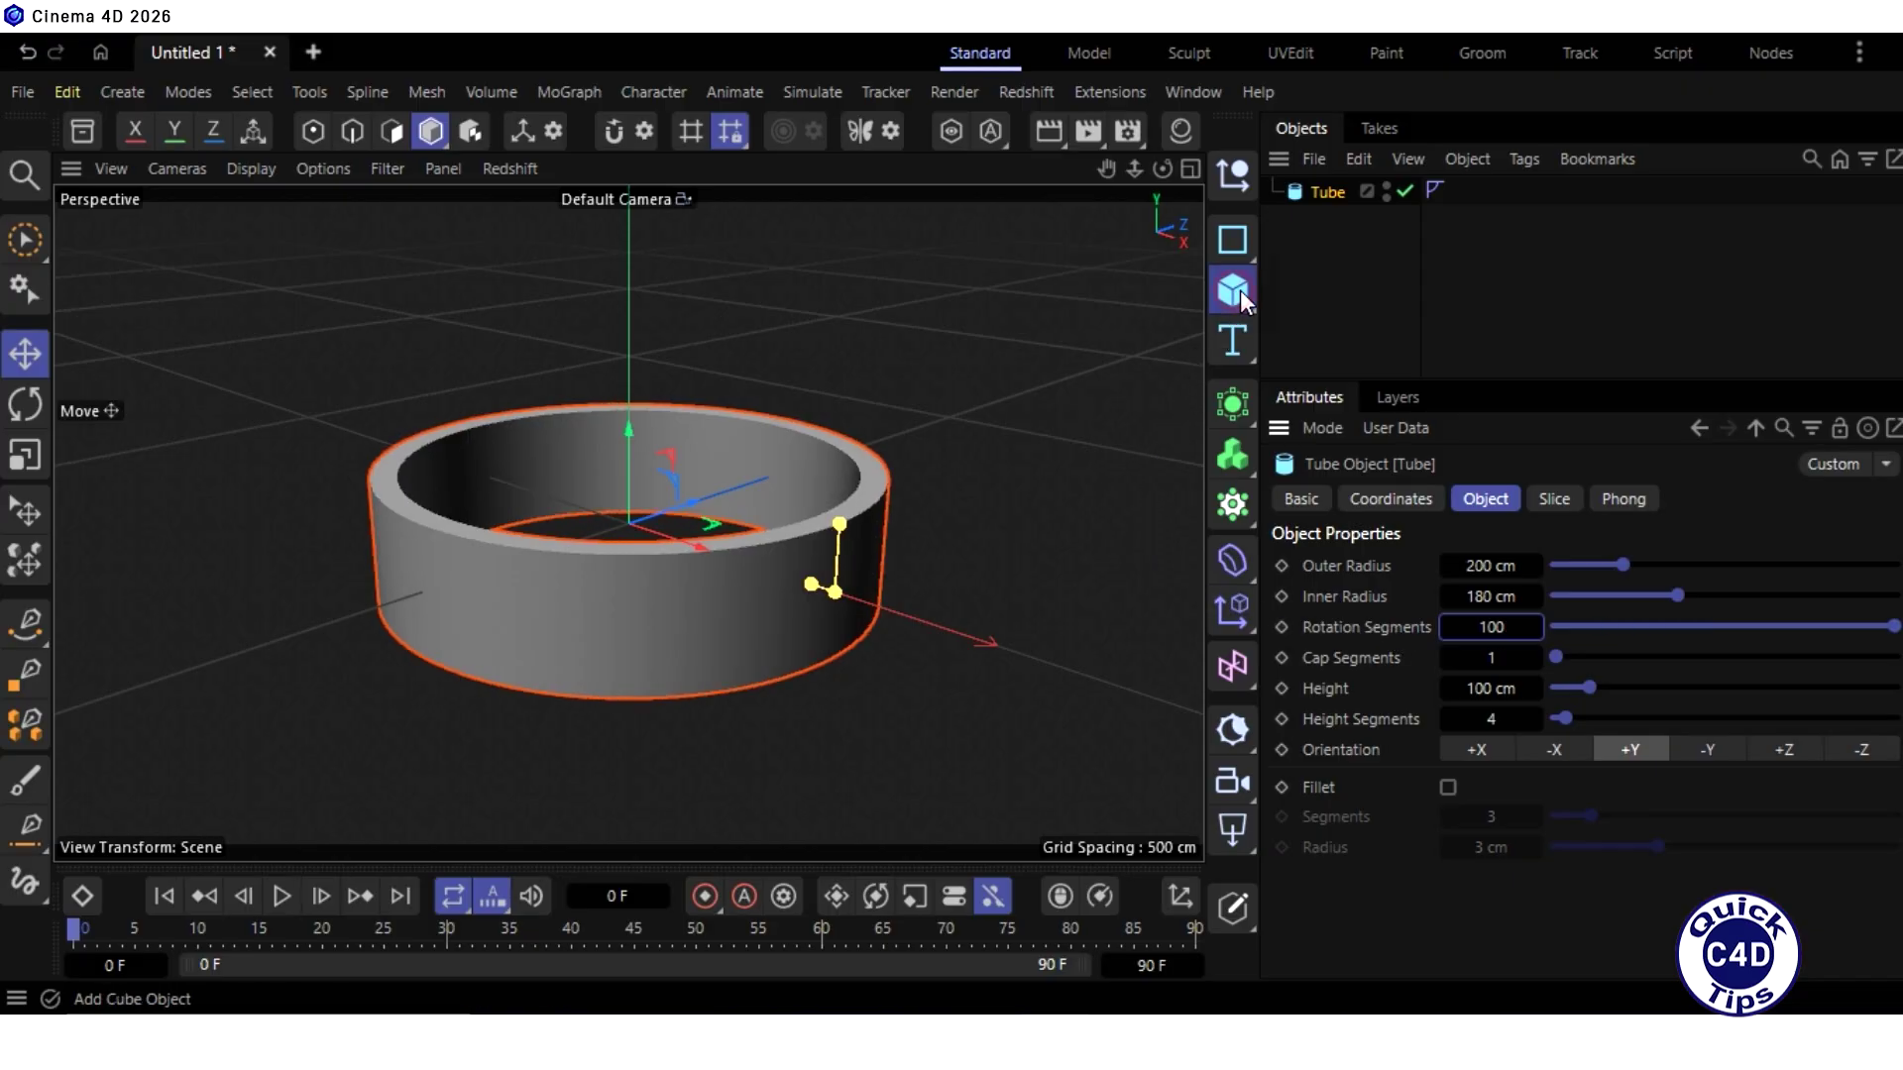
pyautogui.click(1532, 347)
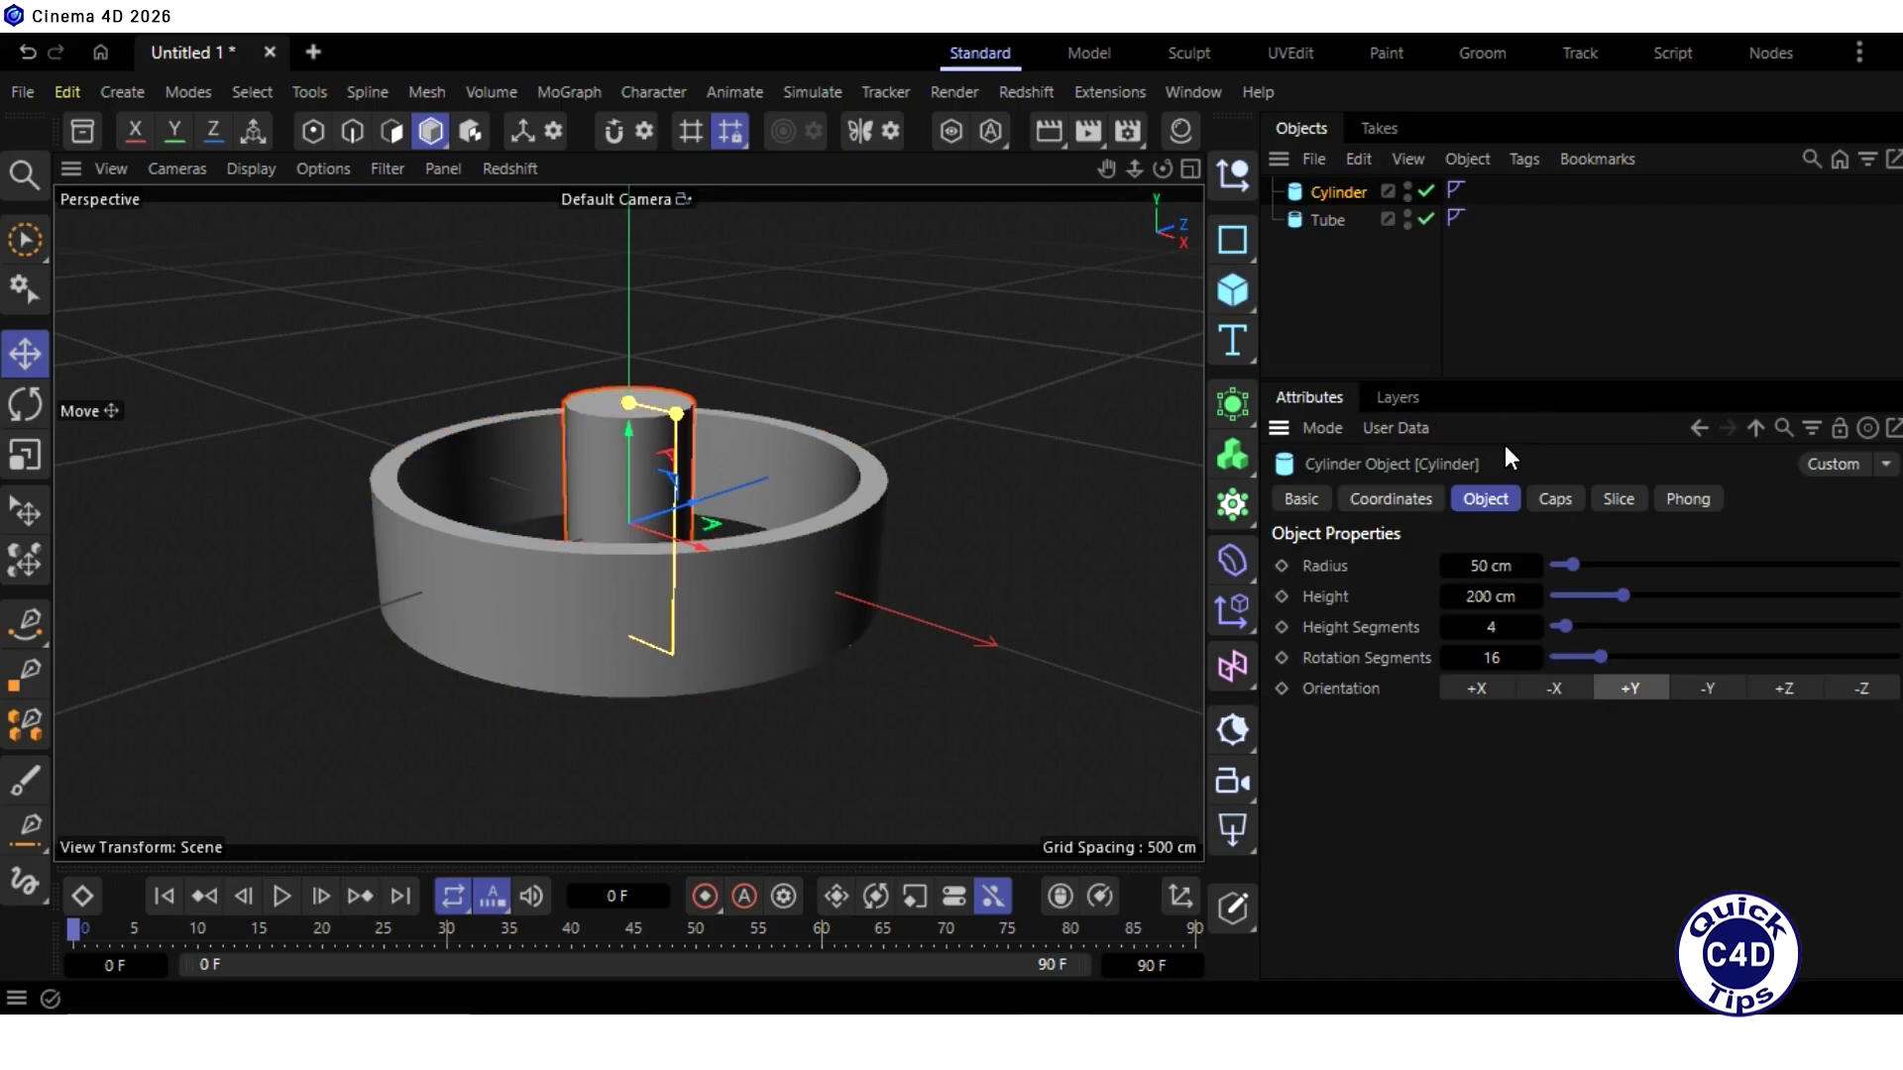
pyautogui.click(1474, 567)
pyautogui.write('300')
pyautogui.press('Tab')
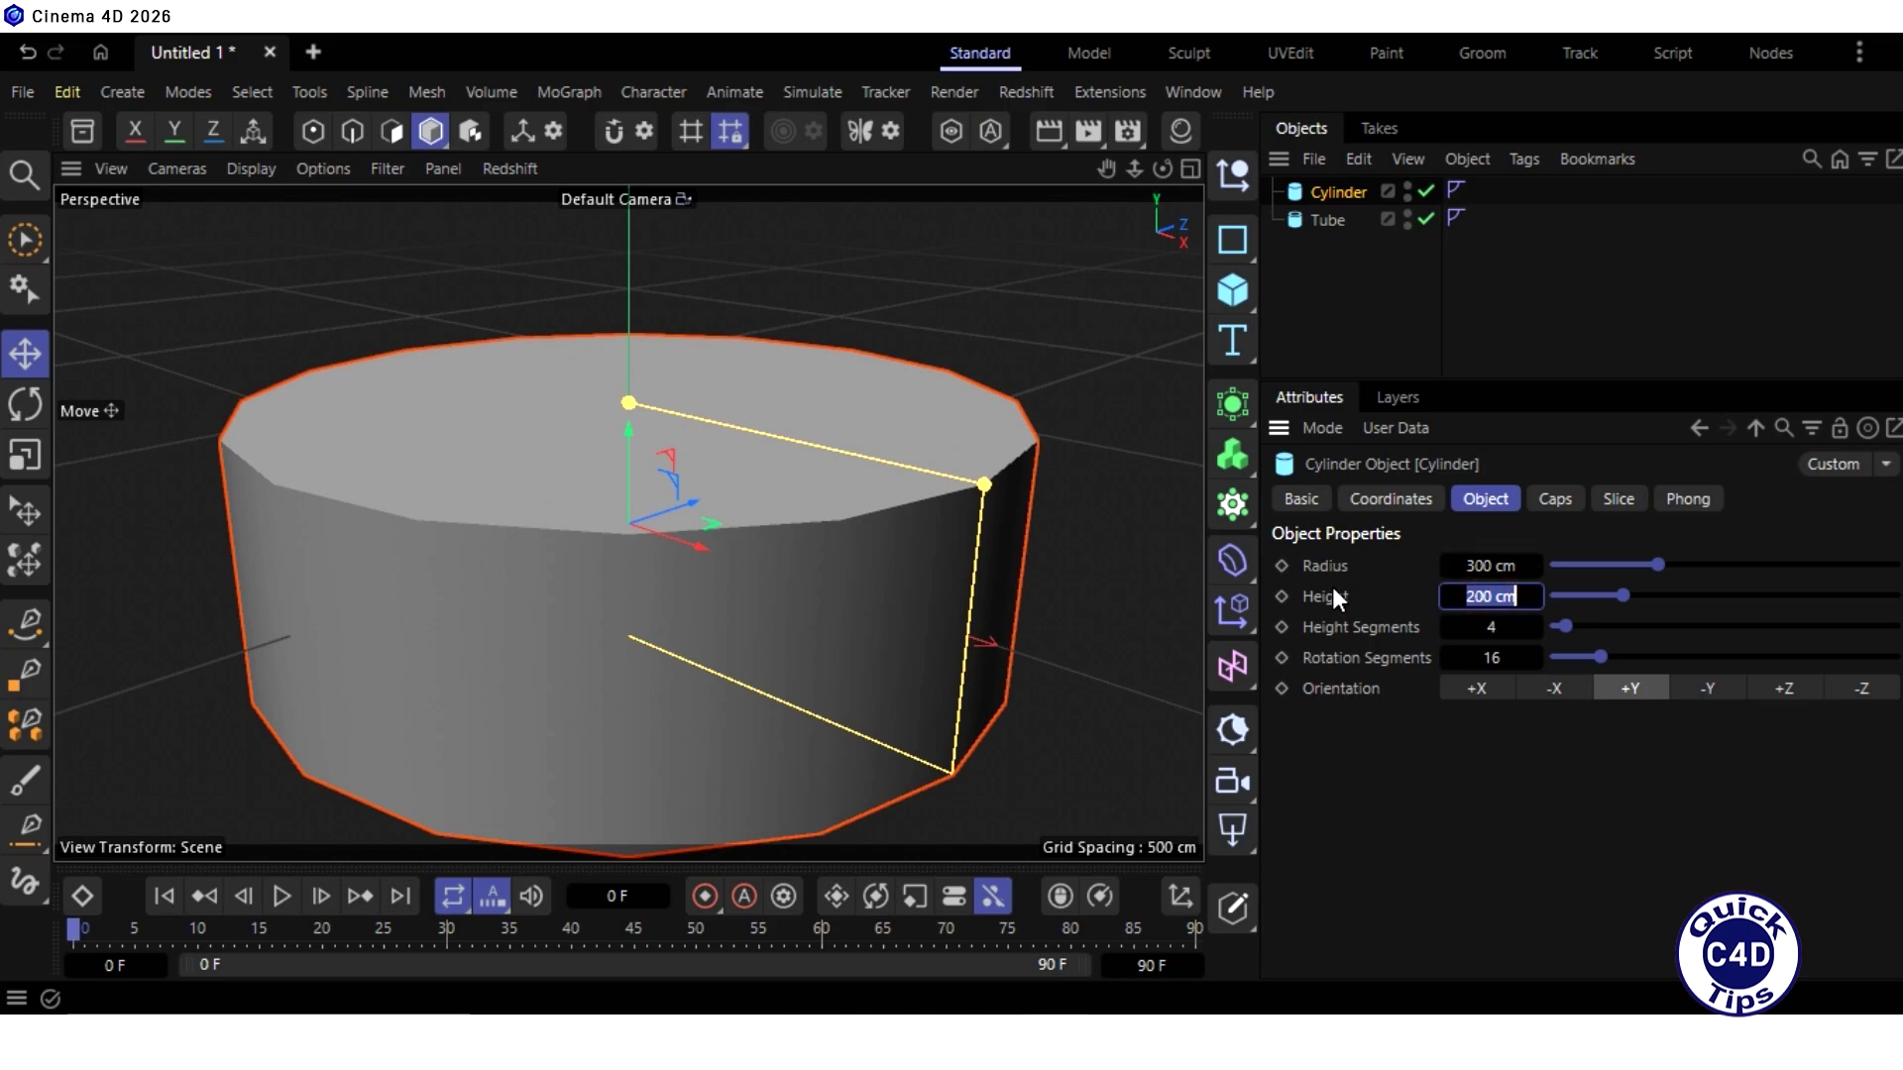
pyautogui.write('10')
pyautogui.press('Return')
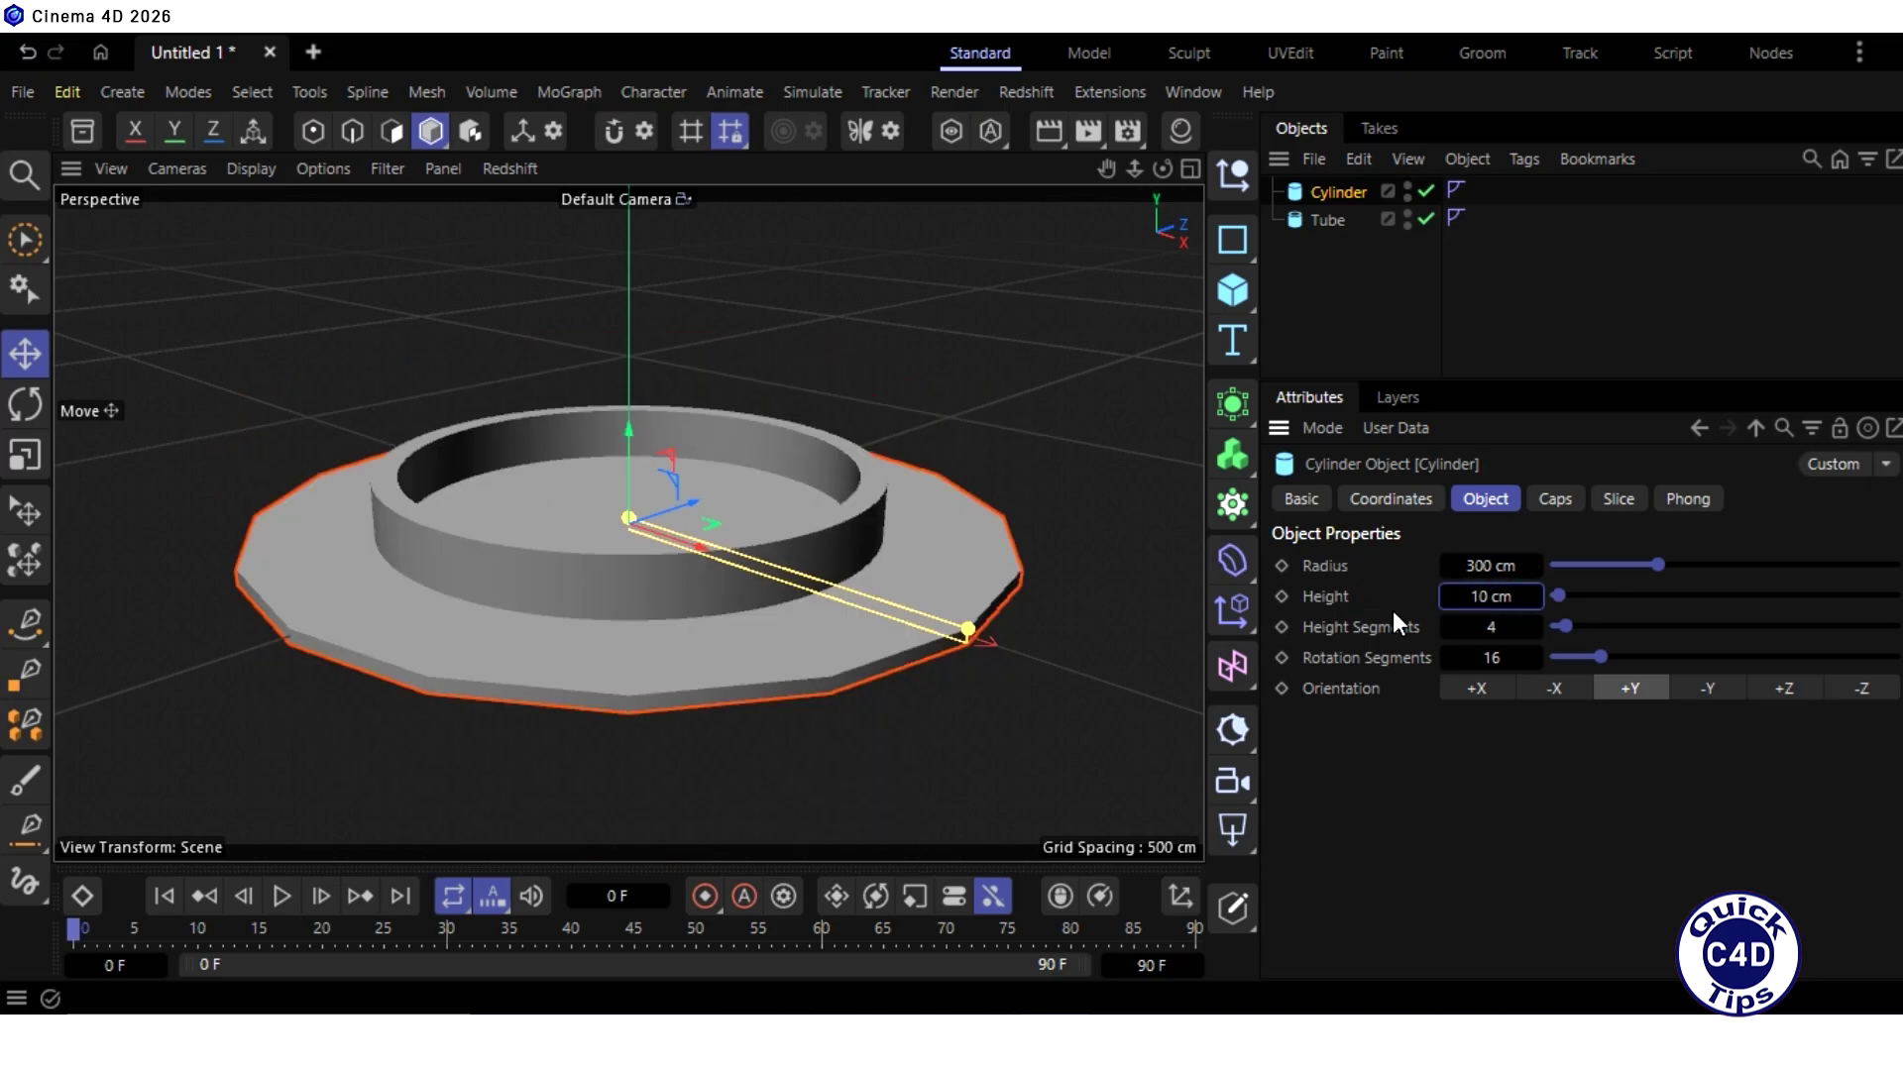
pyautogui.click(1492, 657)
pyautogui.write('100')
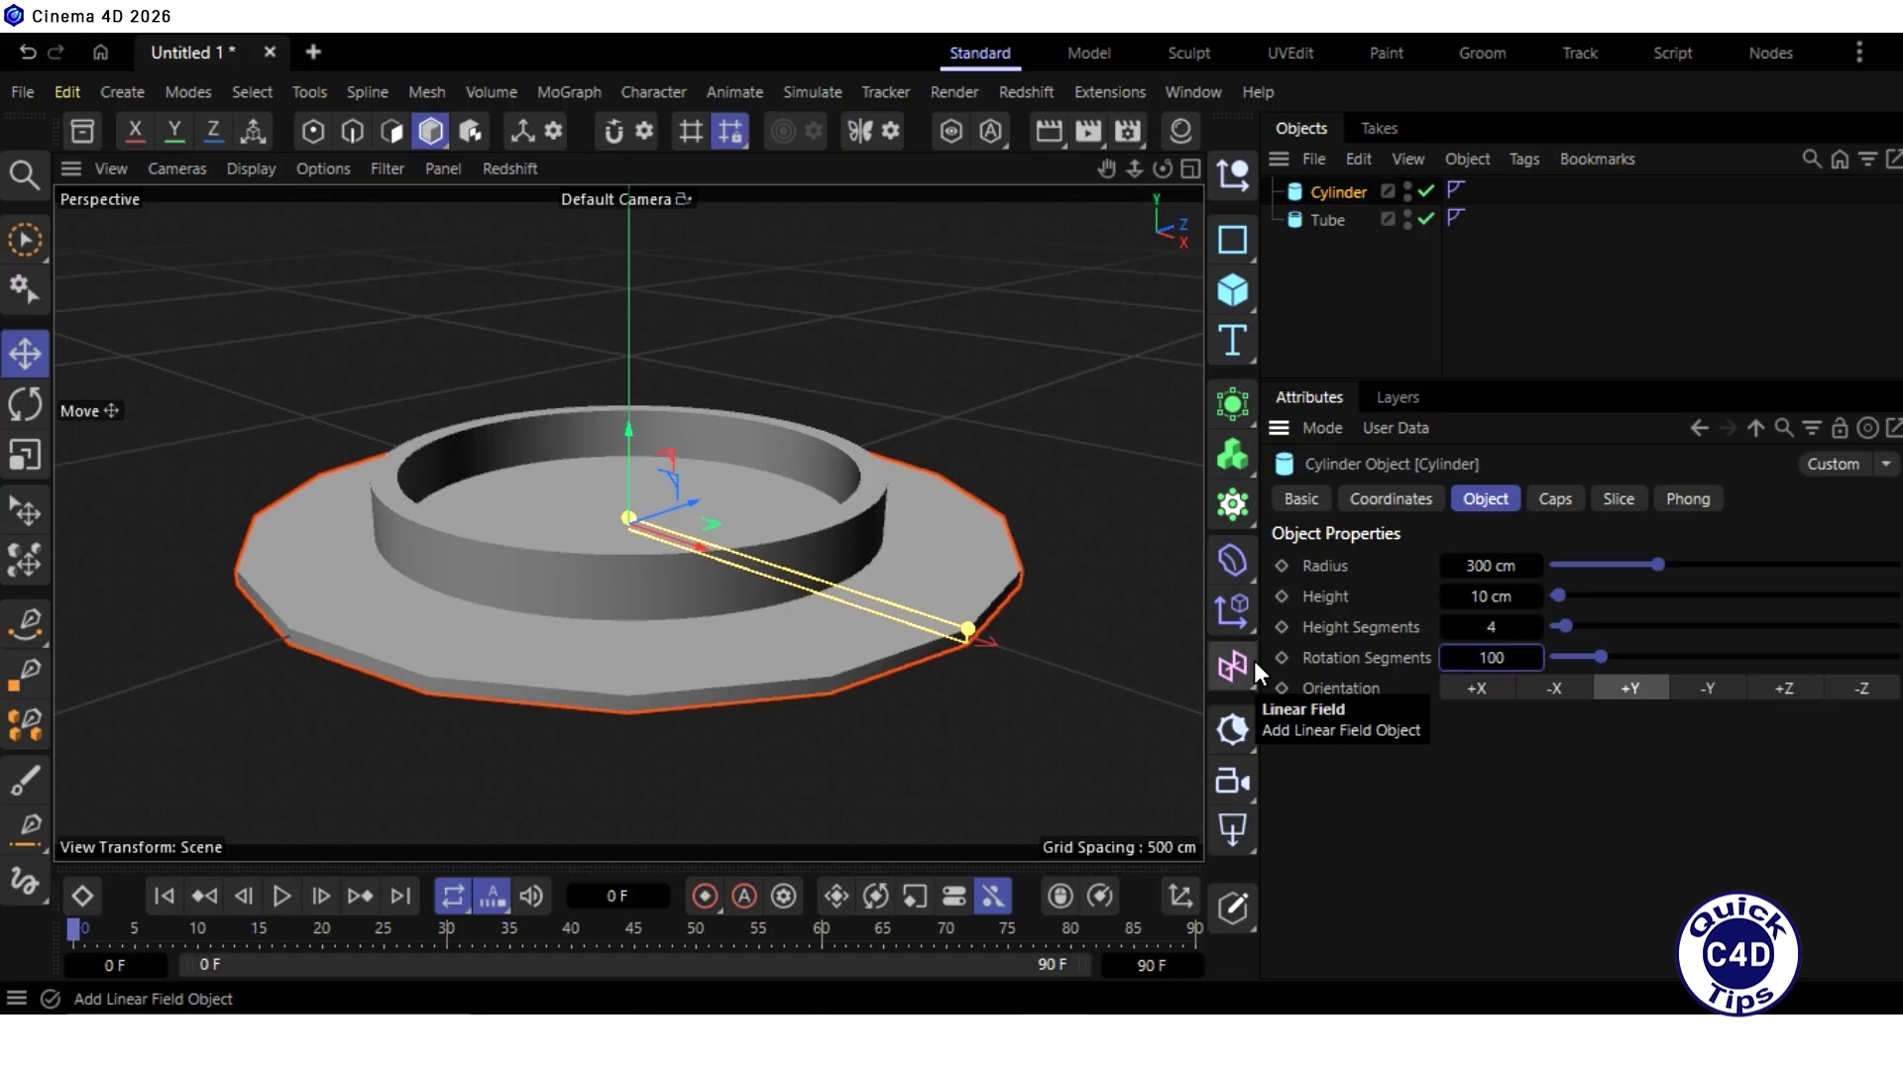
pyautogui.press('Return')
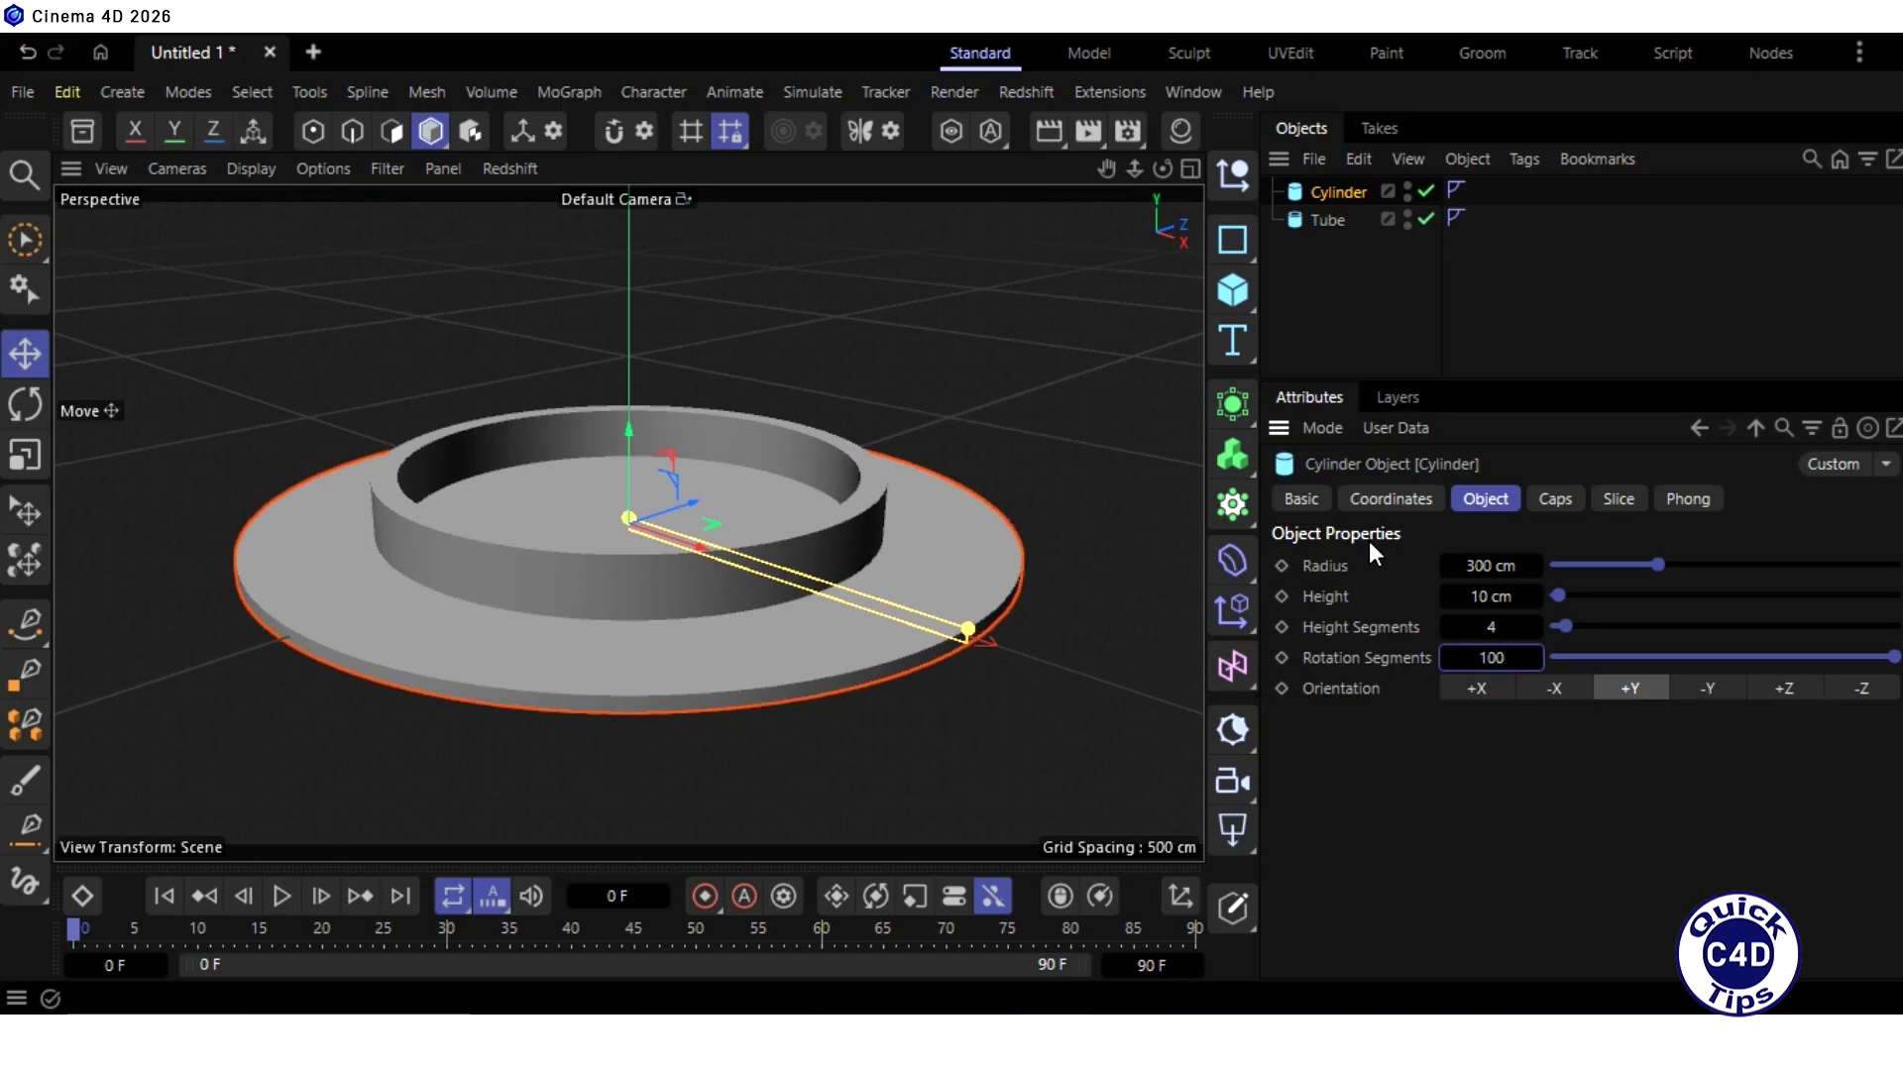
# Step: Lower the cylinder to a Y position of -50 cm
pyautogui.click(1380, 500)
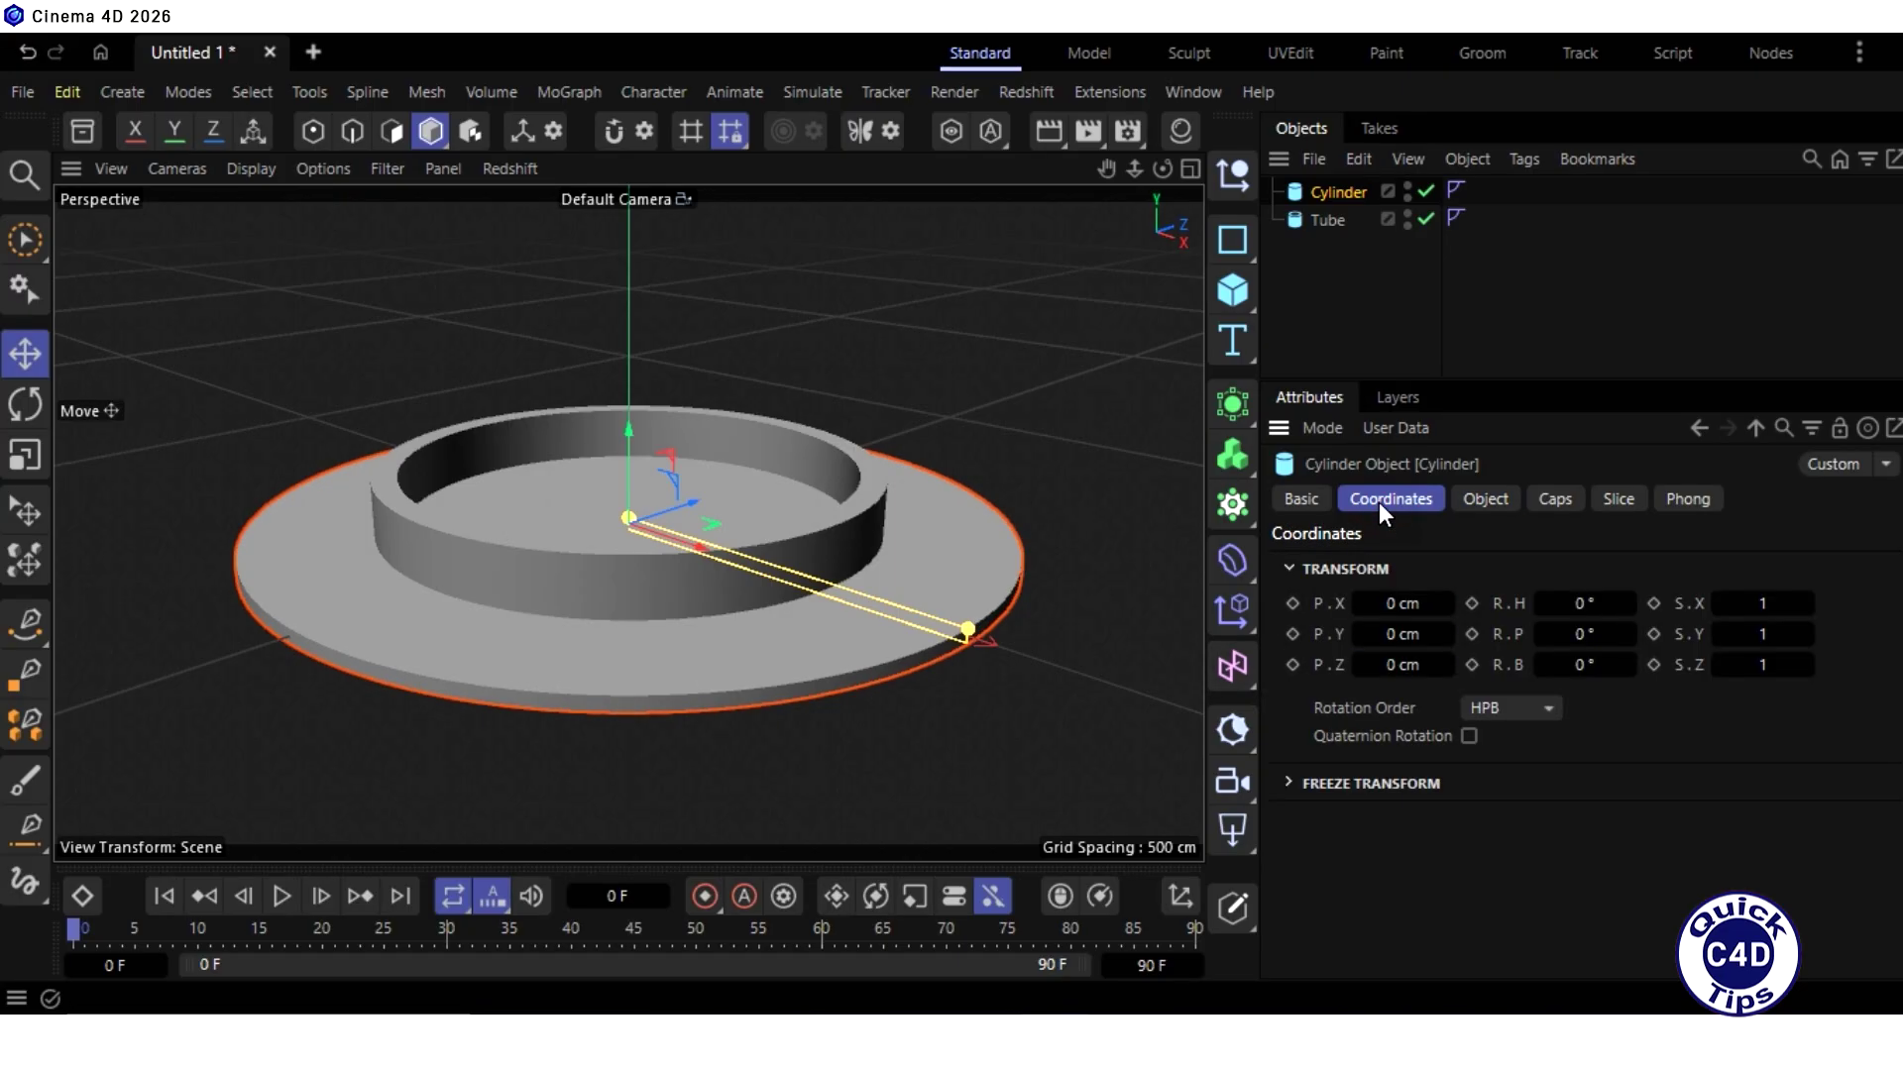
pyautogui.click(1397, 634)
pyautogui.write('-50')
pyautogui.press('Return')
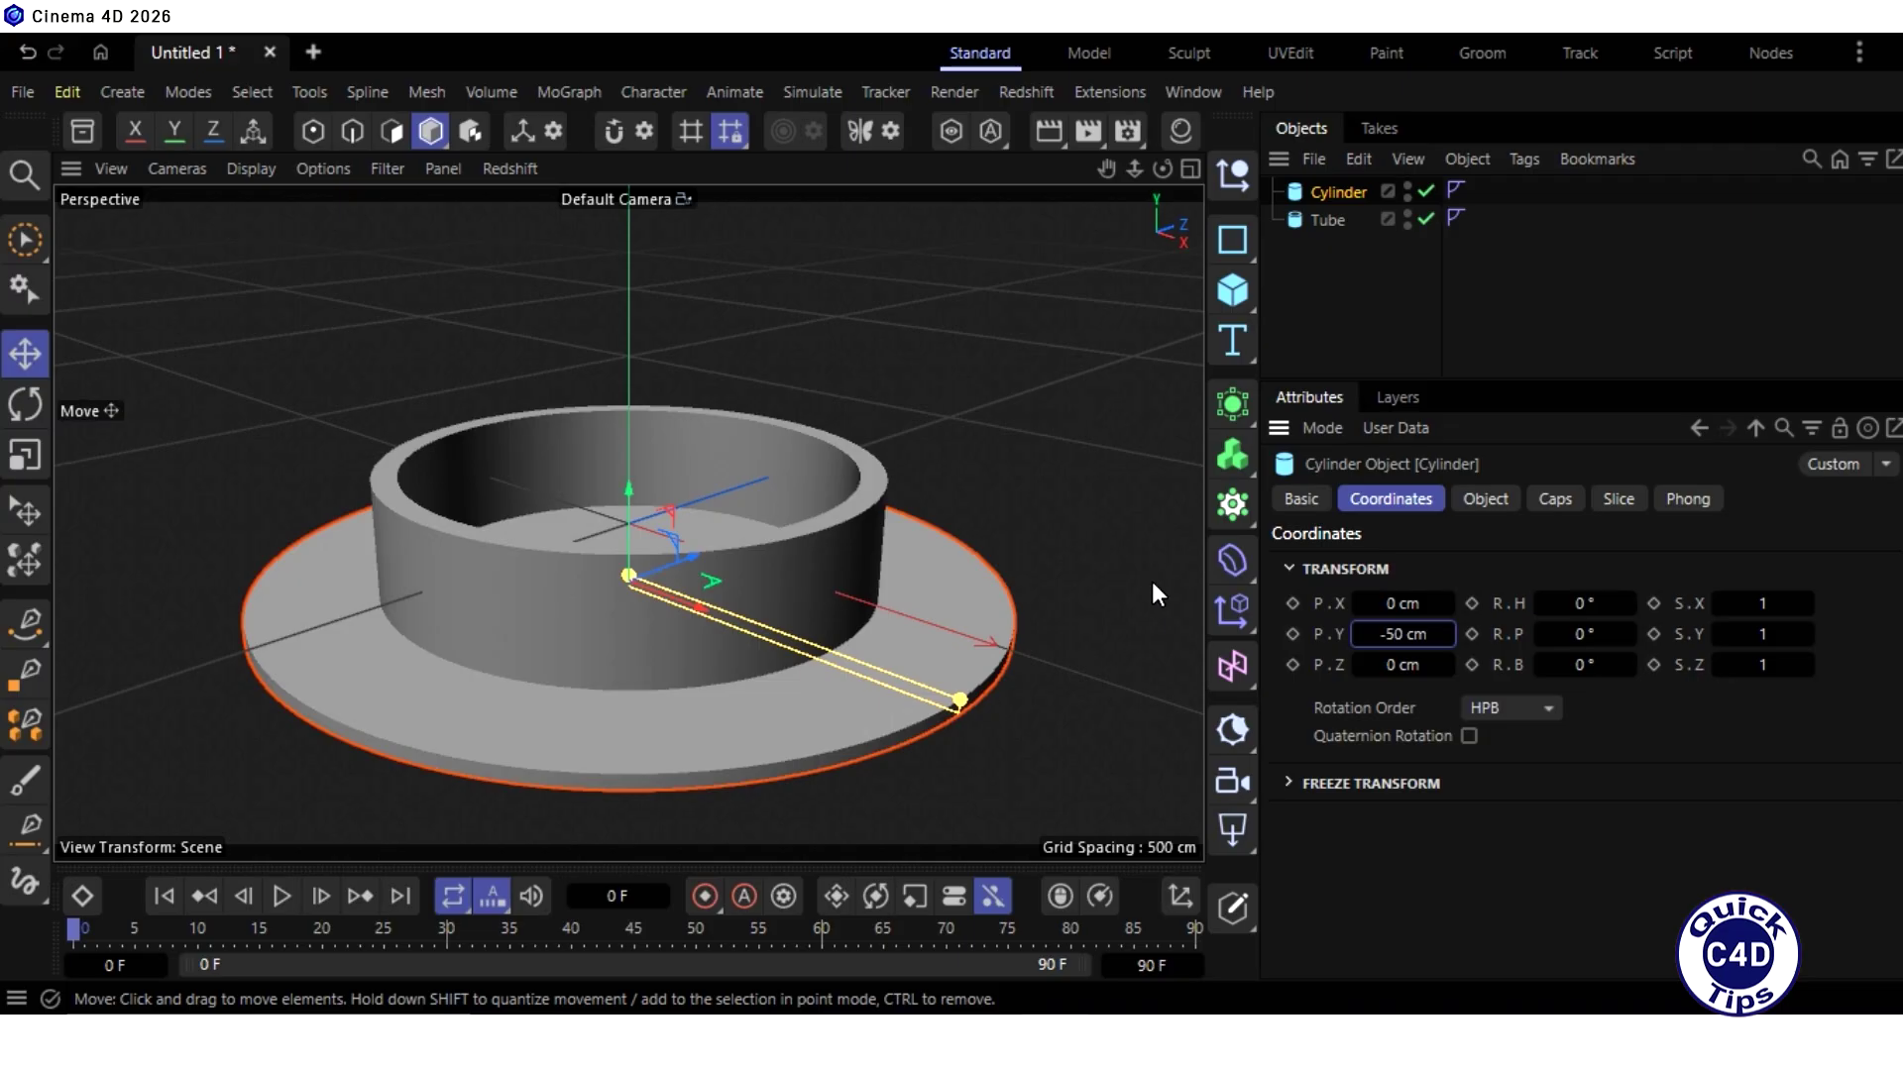
# Step: Put the Cylinder and Tube under a new Connect object and rename it Pool
pyautogui.click(1240, 401)
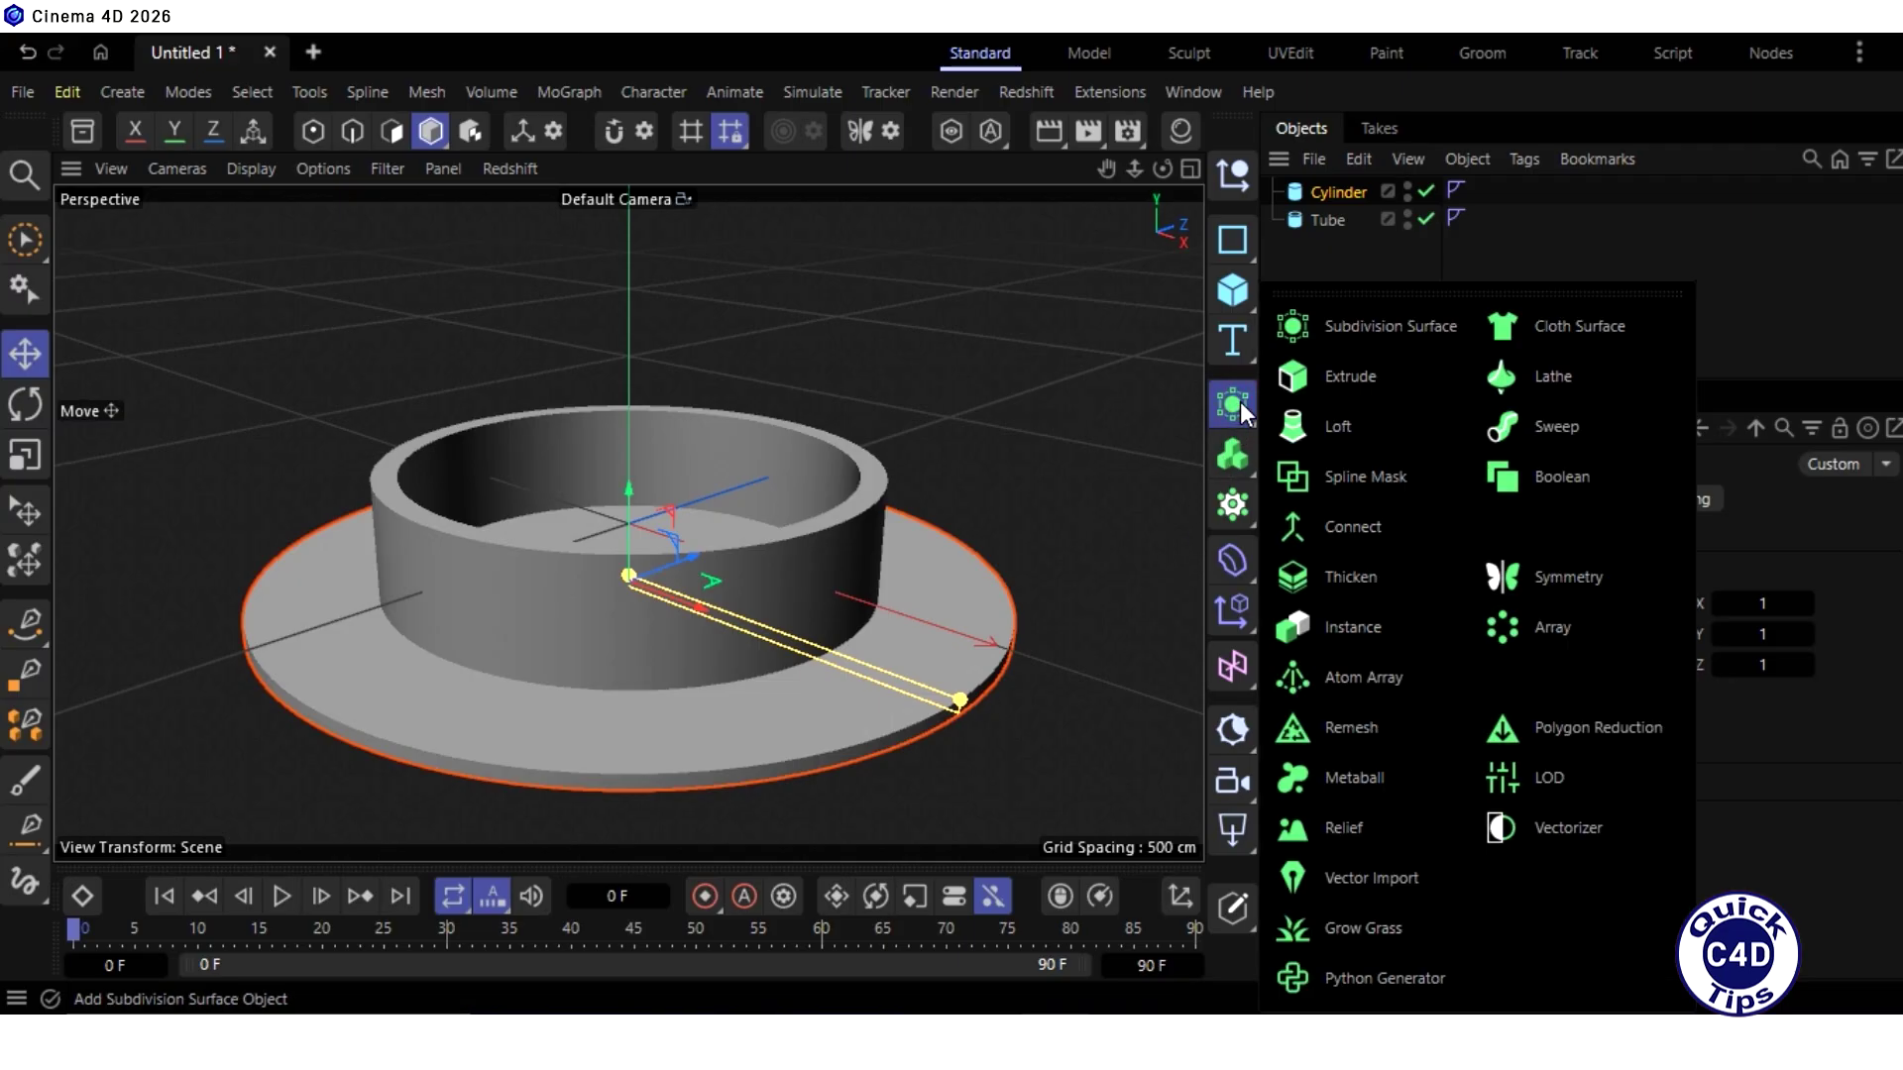
pyautogui.click(1348, 526)
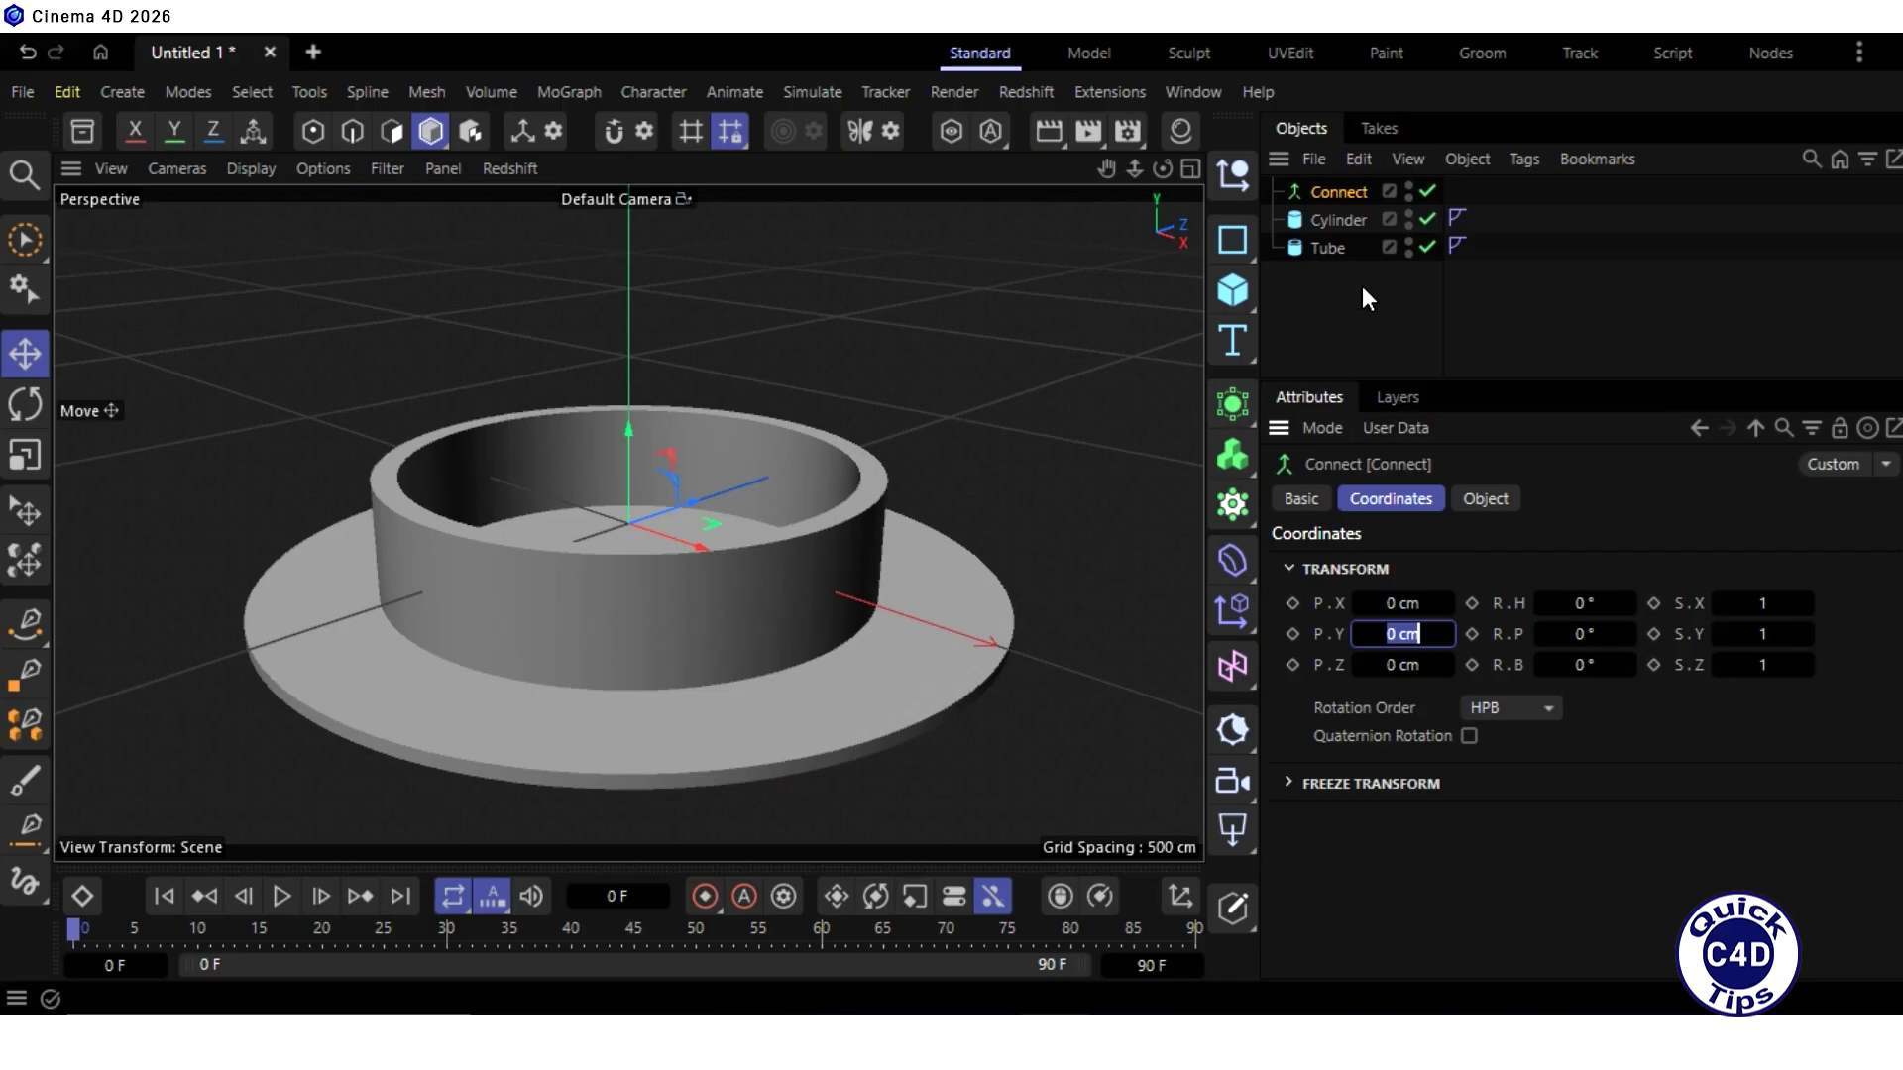
pyautogui.moveTo(1359, 261); pyautogui.dragTo(1337, 194)
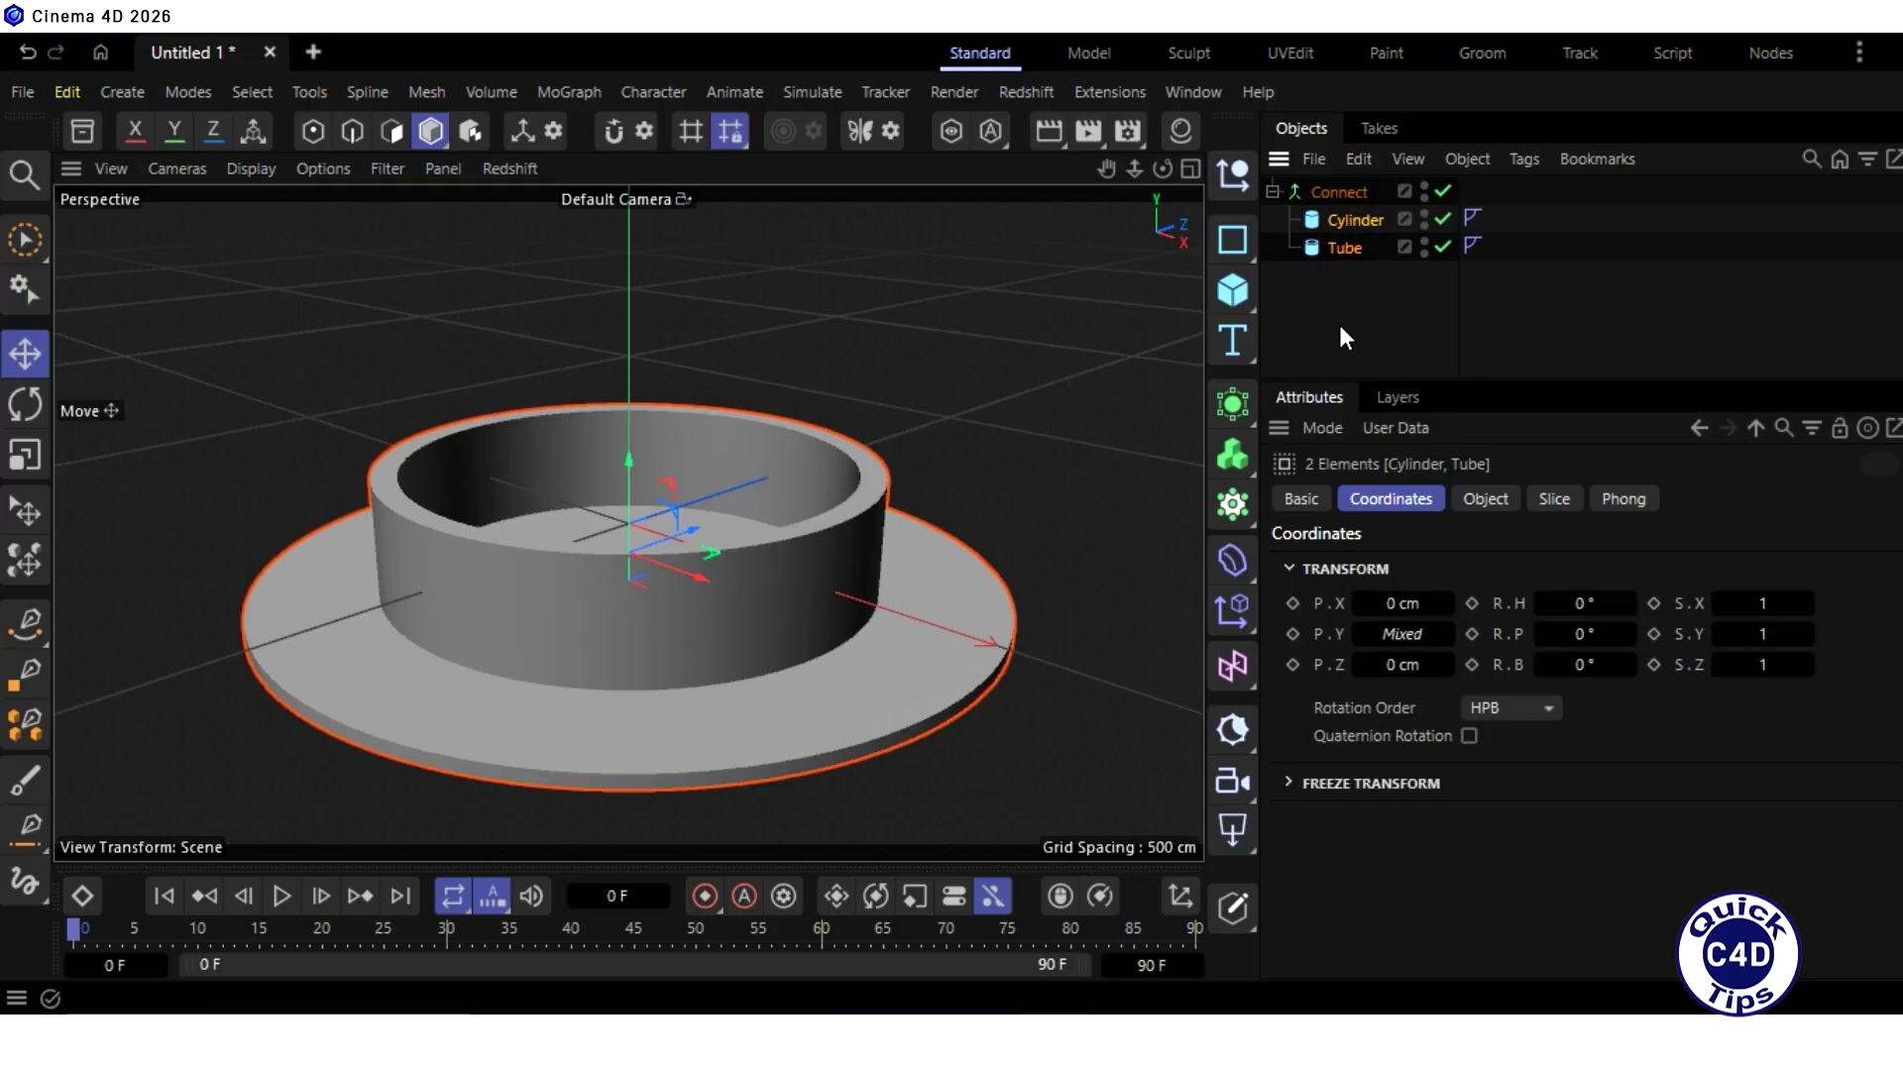
pyautogui.doubleClick(1338, 193)
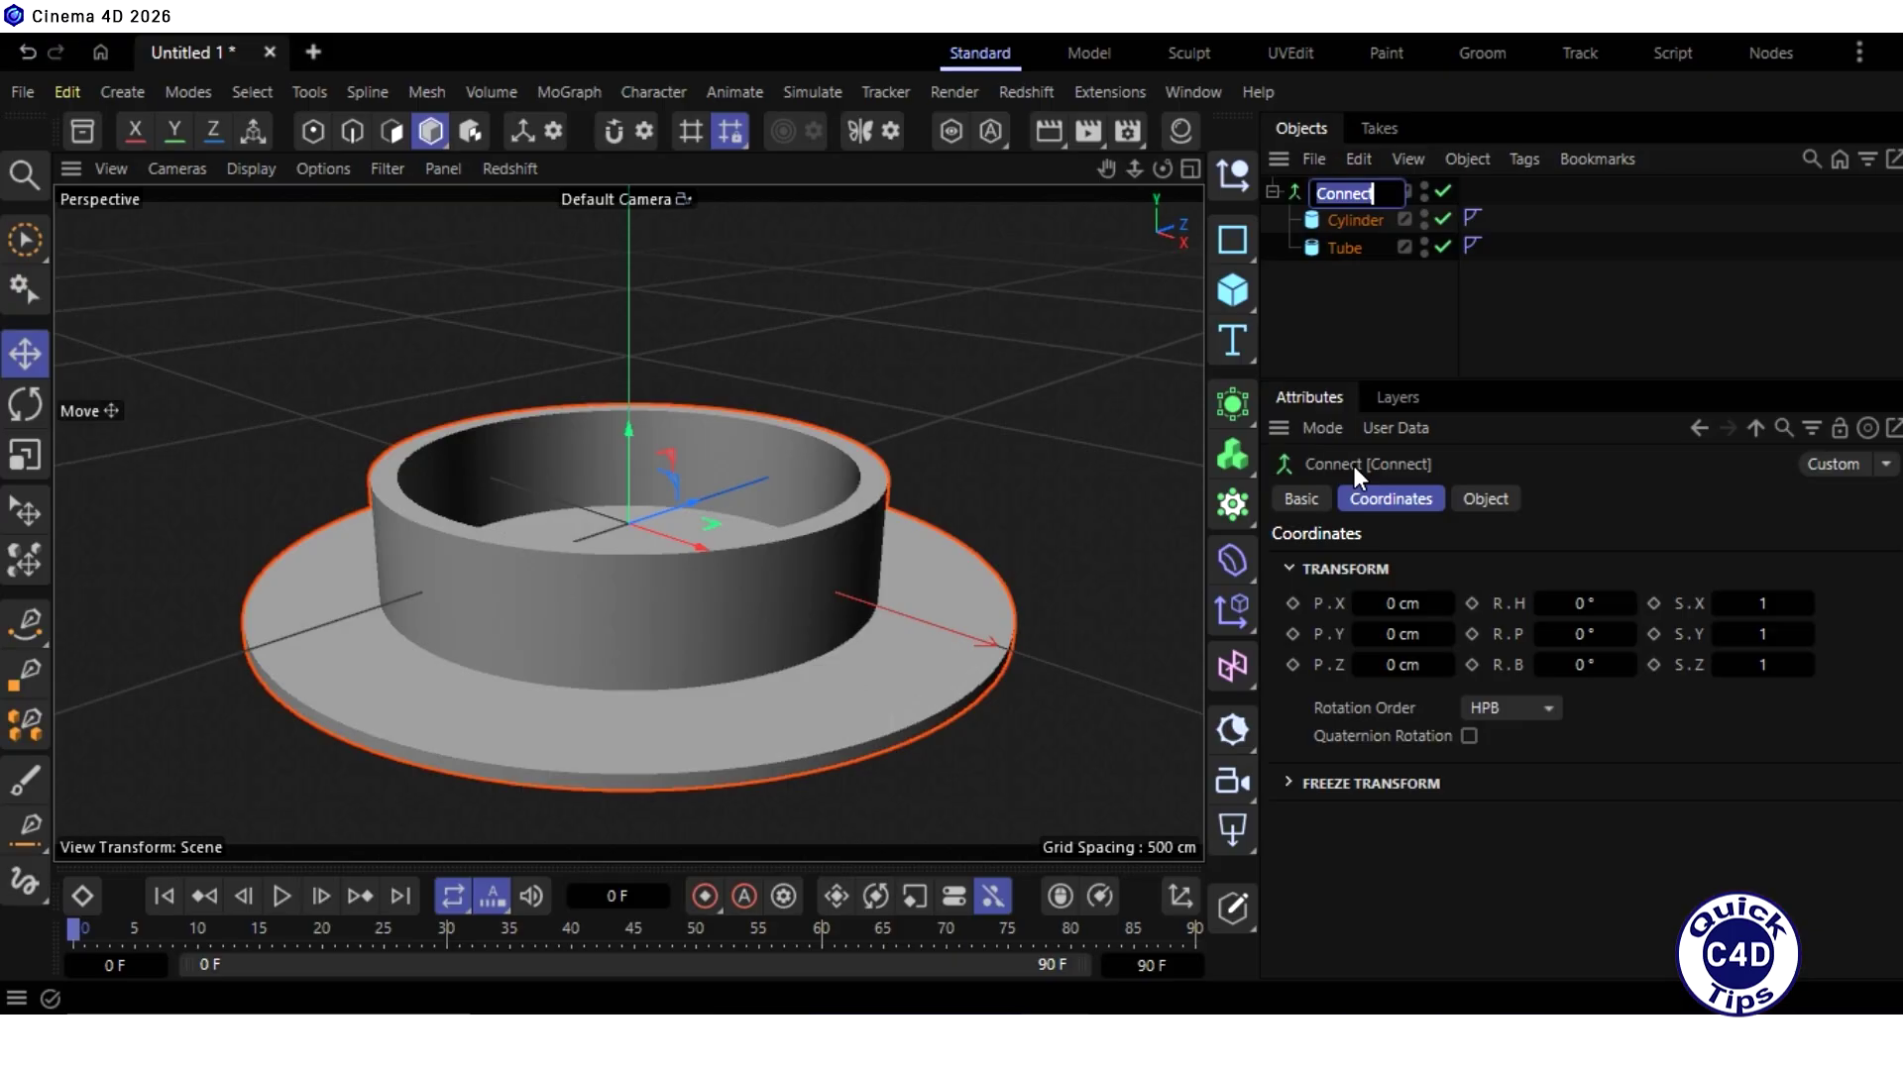
pyautogui.write('Pool')
pyautogui.press('Return')
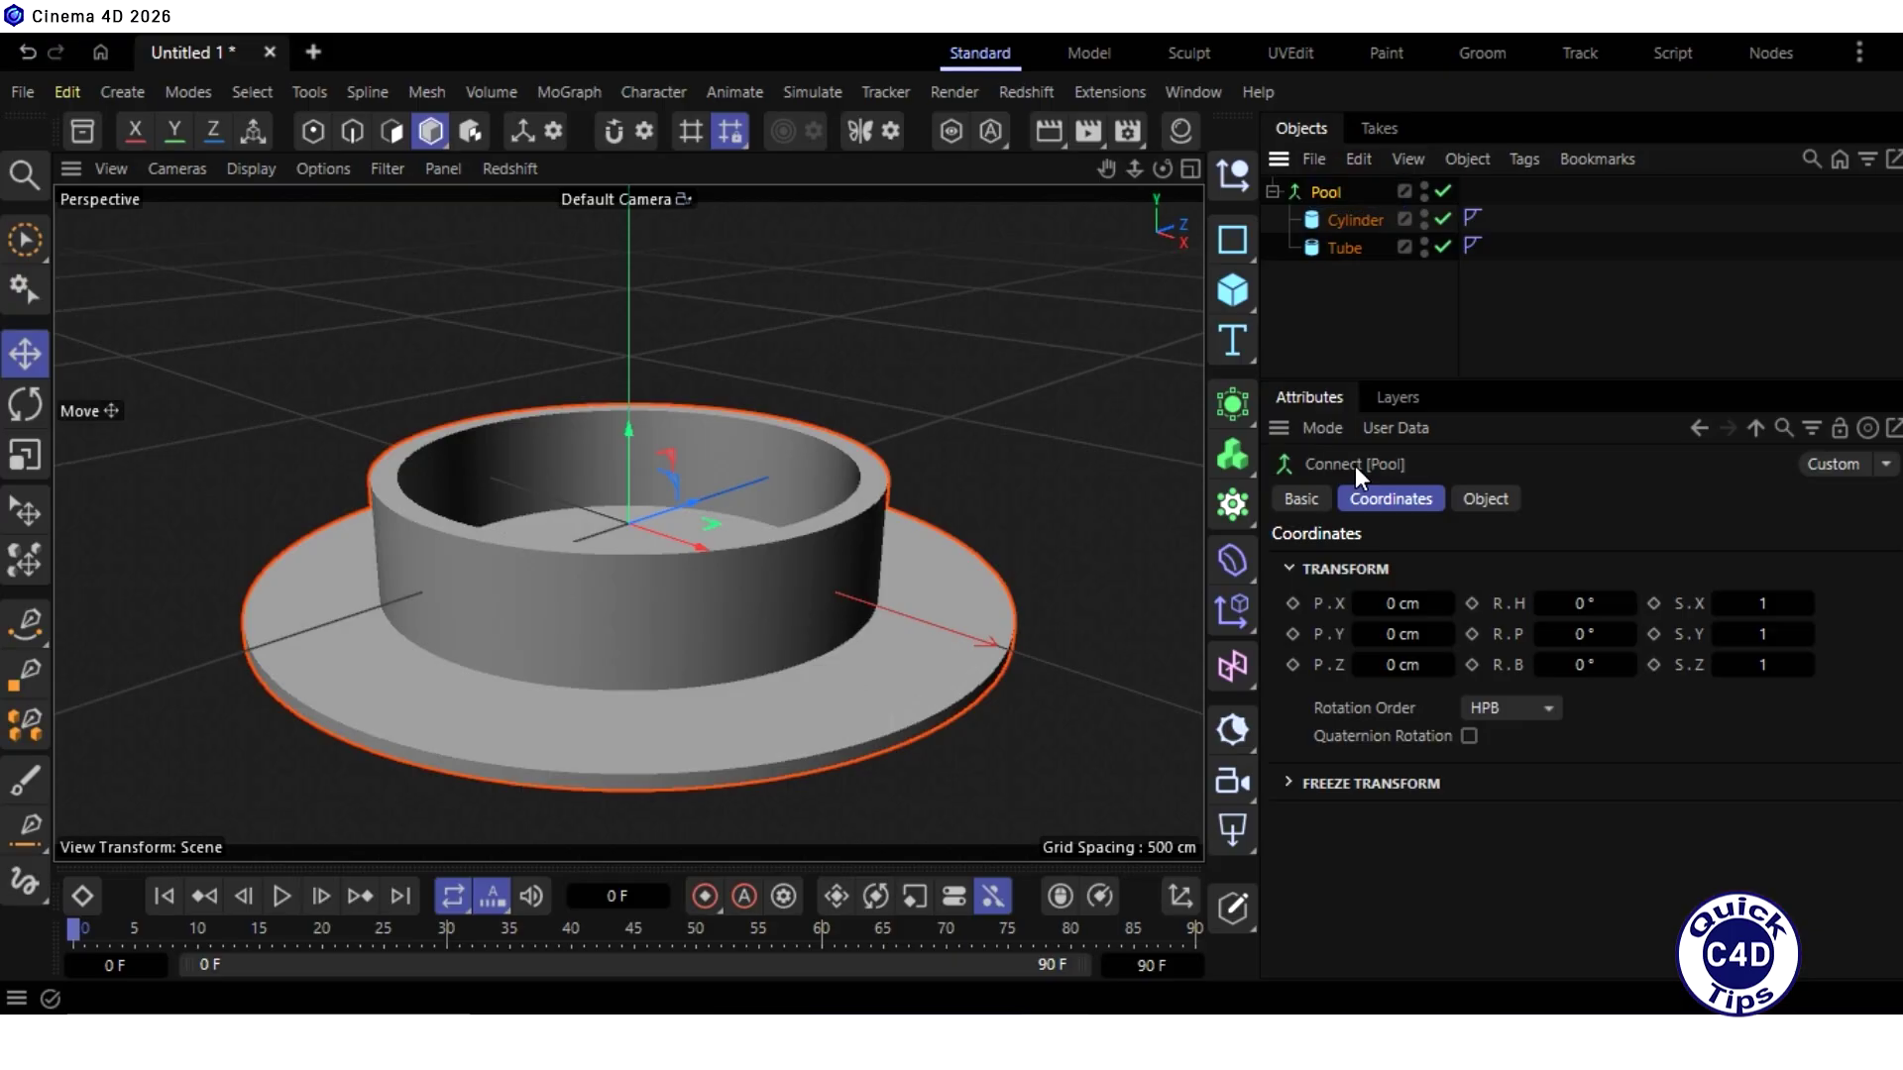
# Step: Add a Collider simulation tag to the Pool object
pyautogui.rightClick(1330, 192)
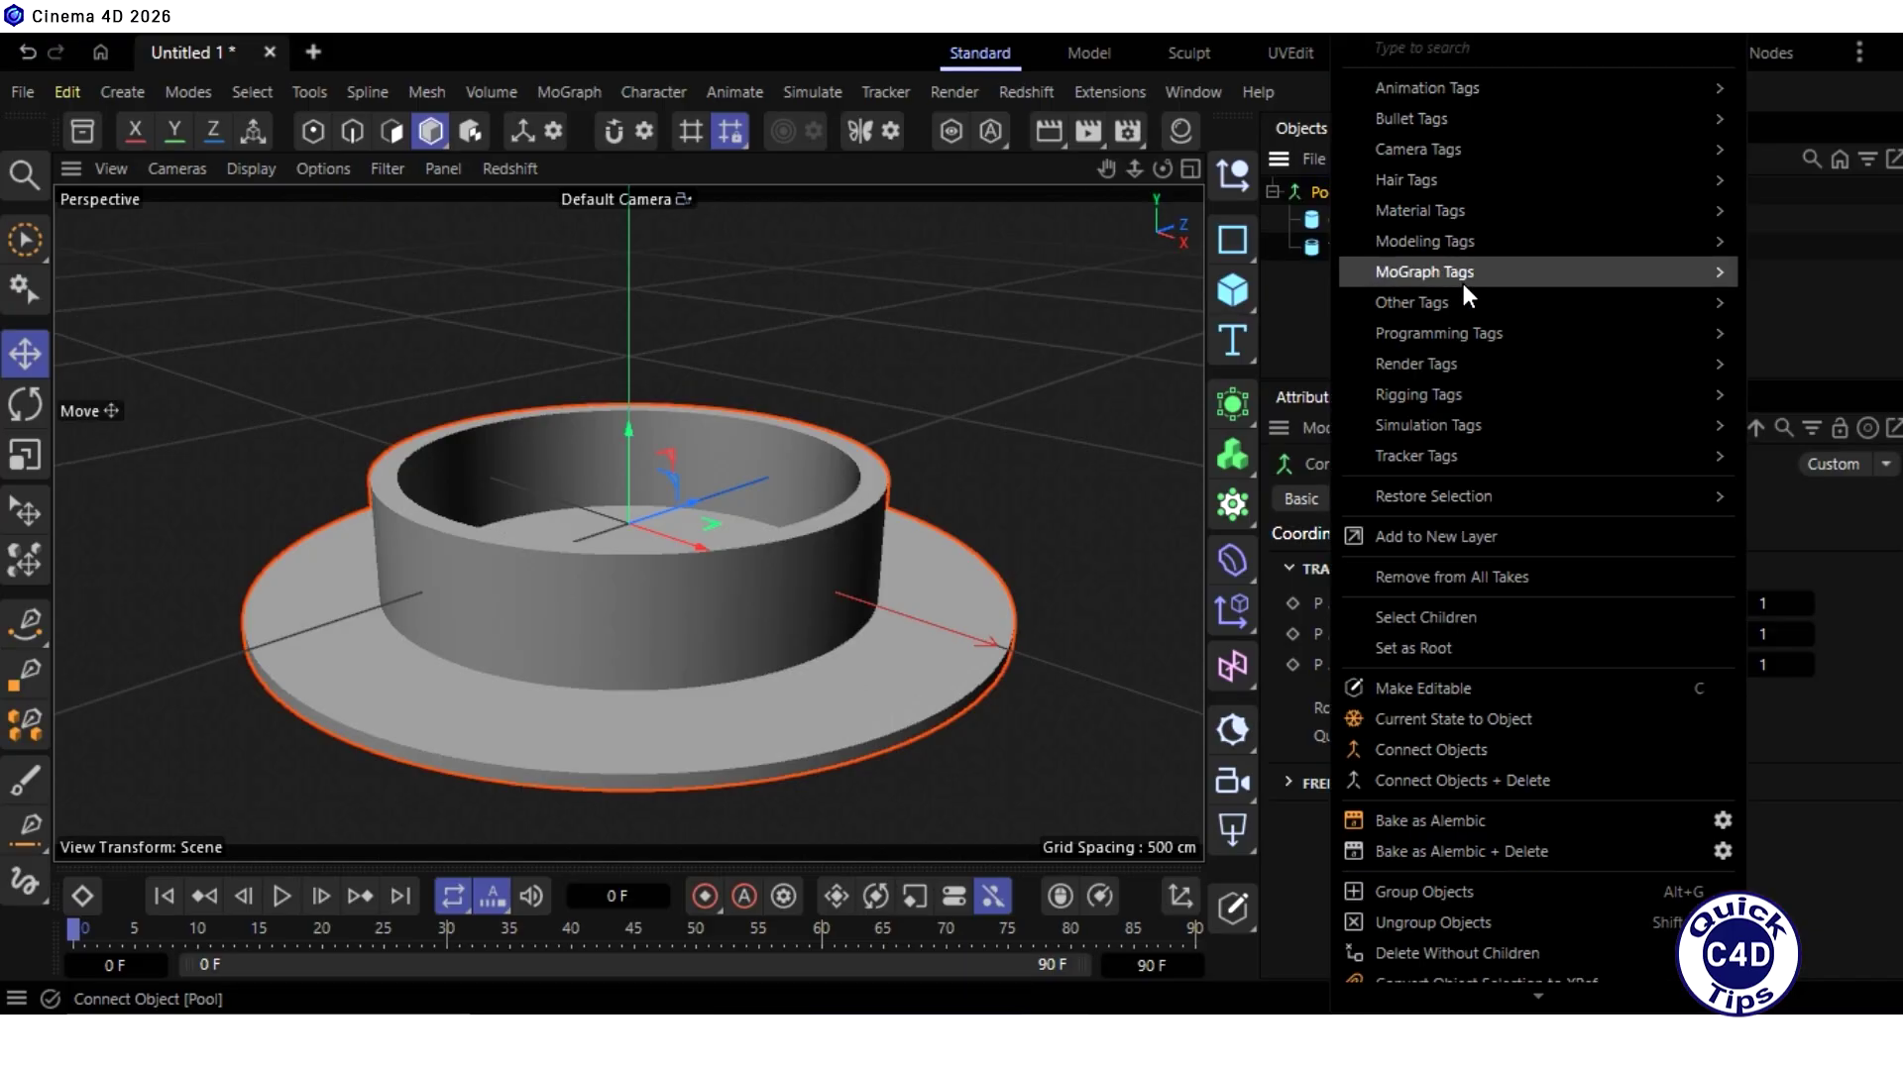
pyautogui.moveTo(1465, 422)
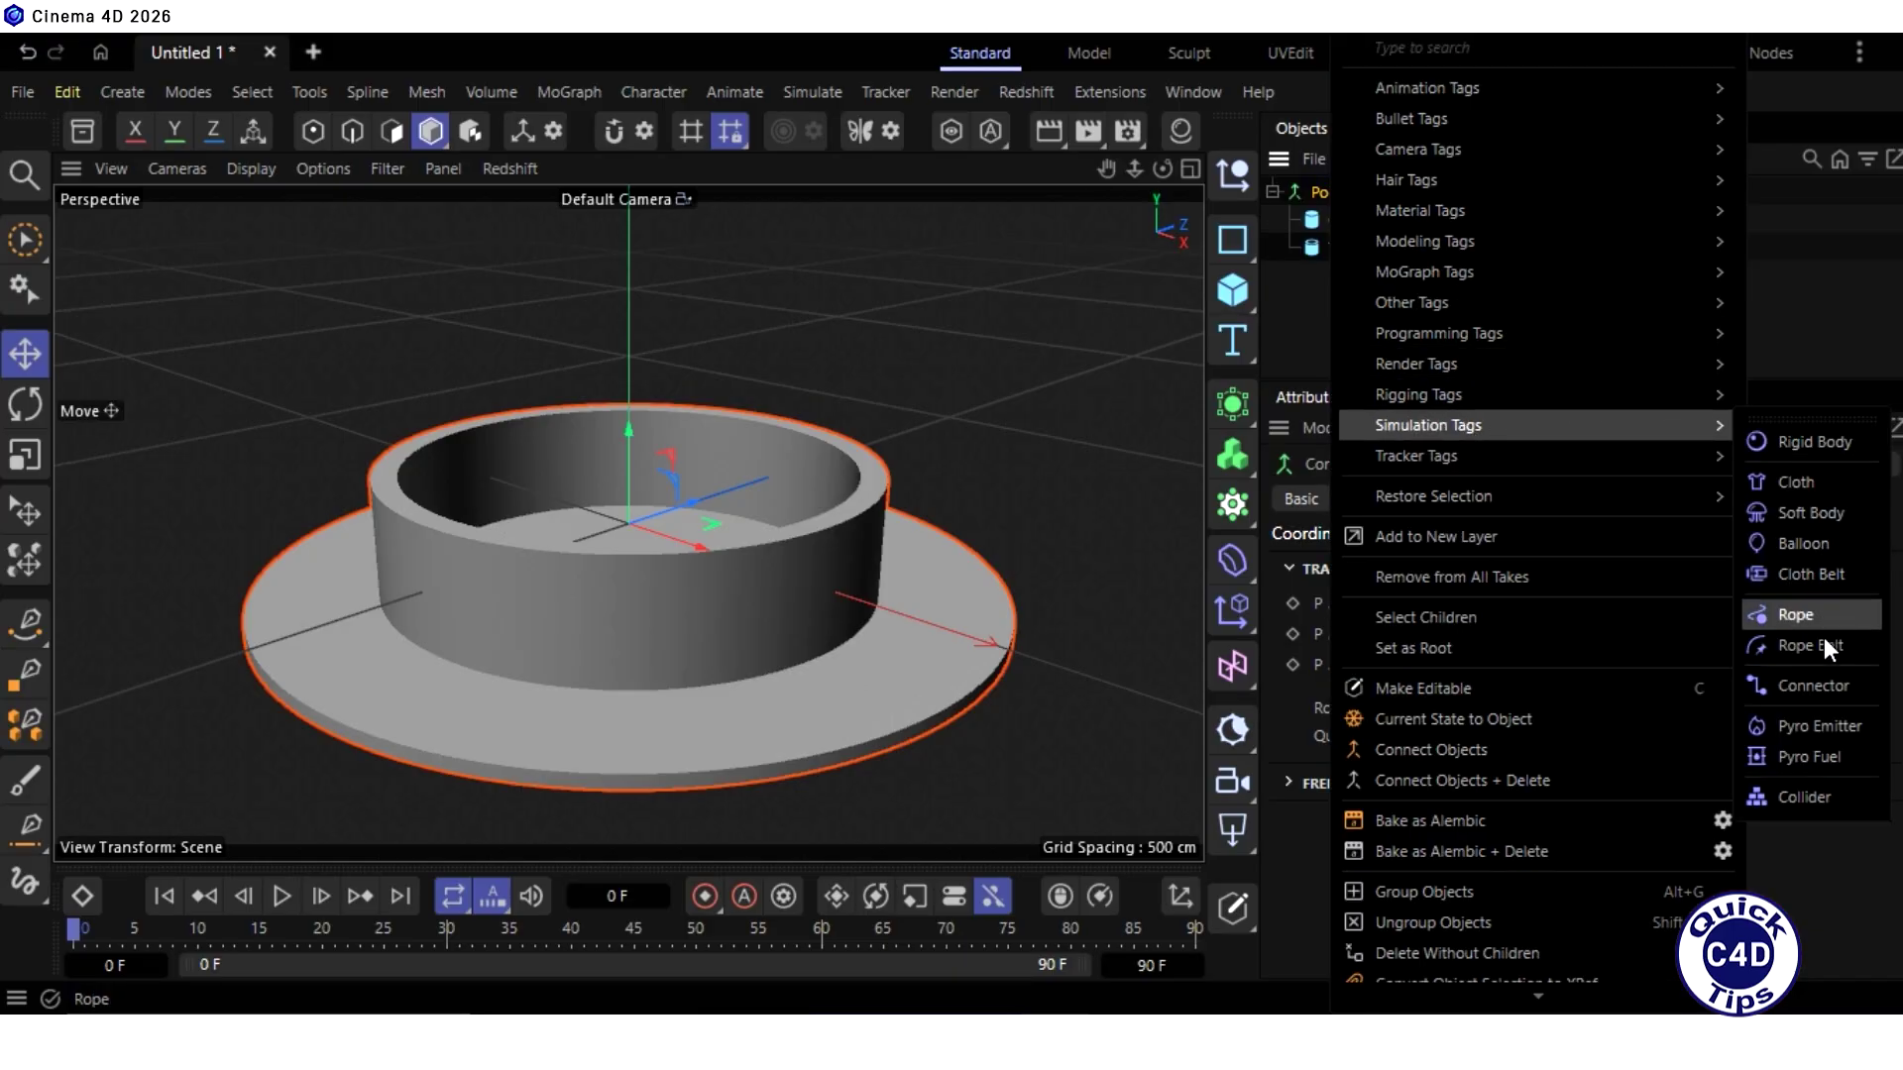
pyautogui.click(1808, 797)
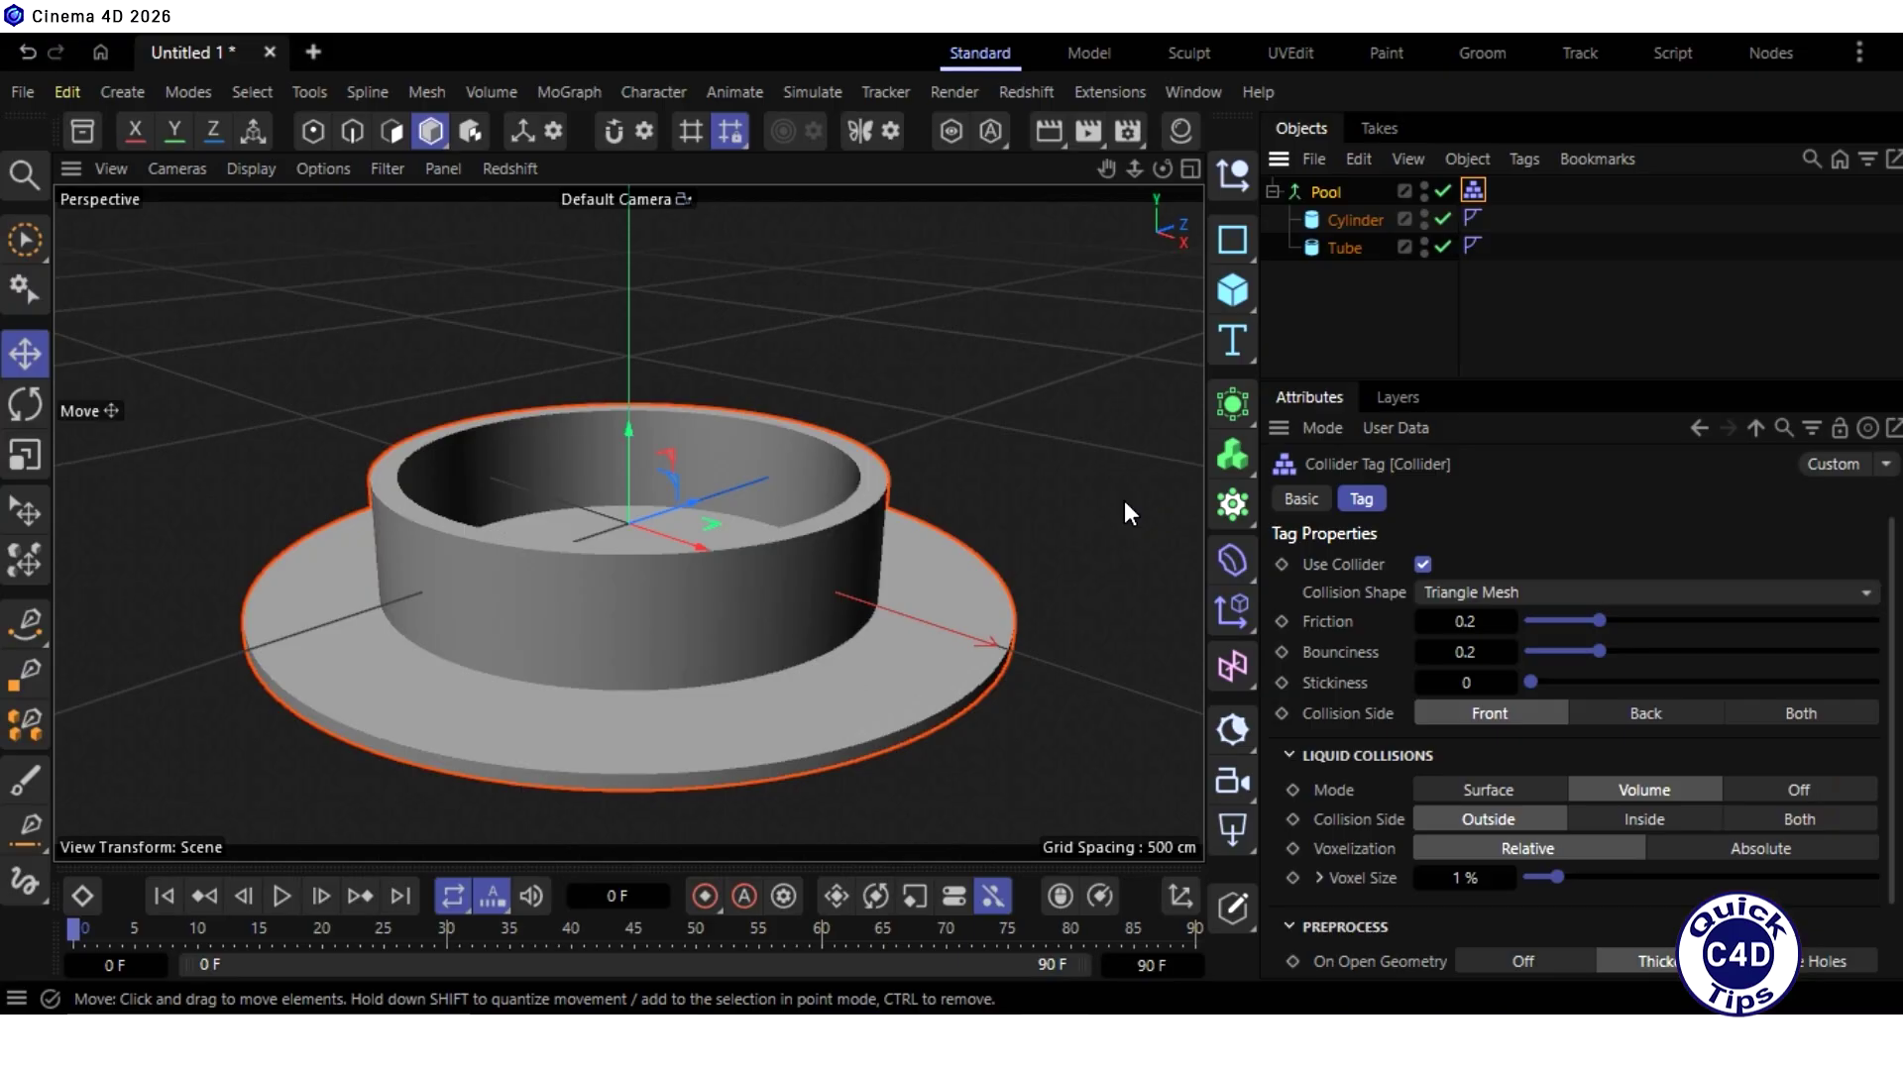
# Step: Add a Basic Emitter from the Simulate menu
pyautogui.click(812, 88)
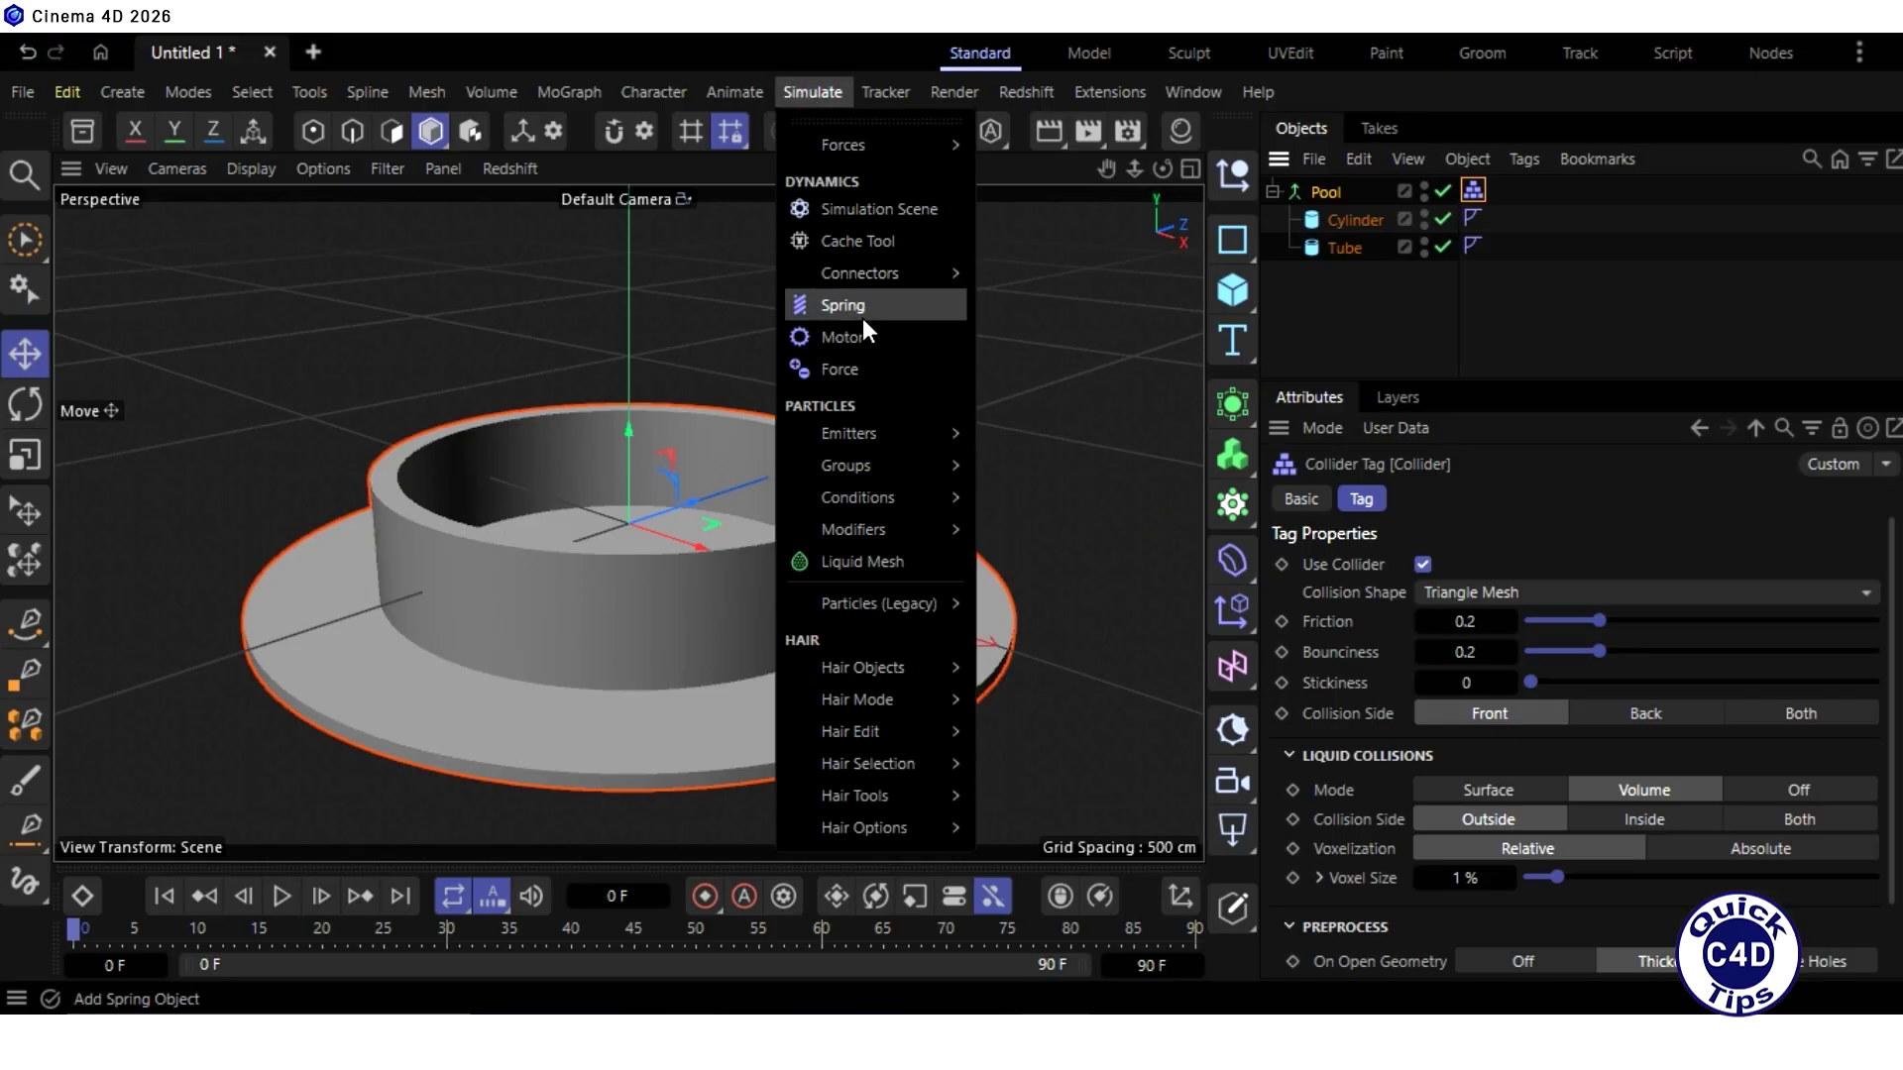
pyautogui.moveTo(871, 432)
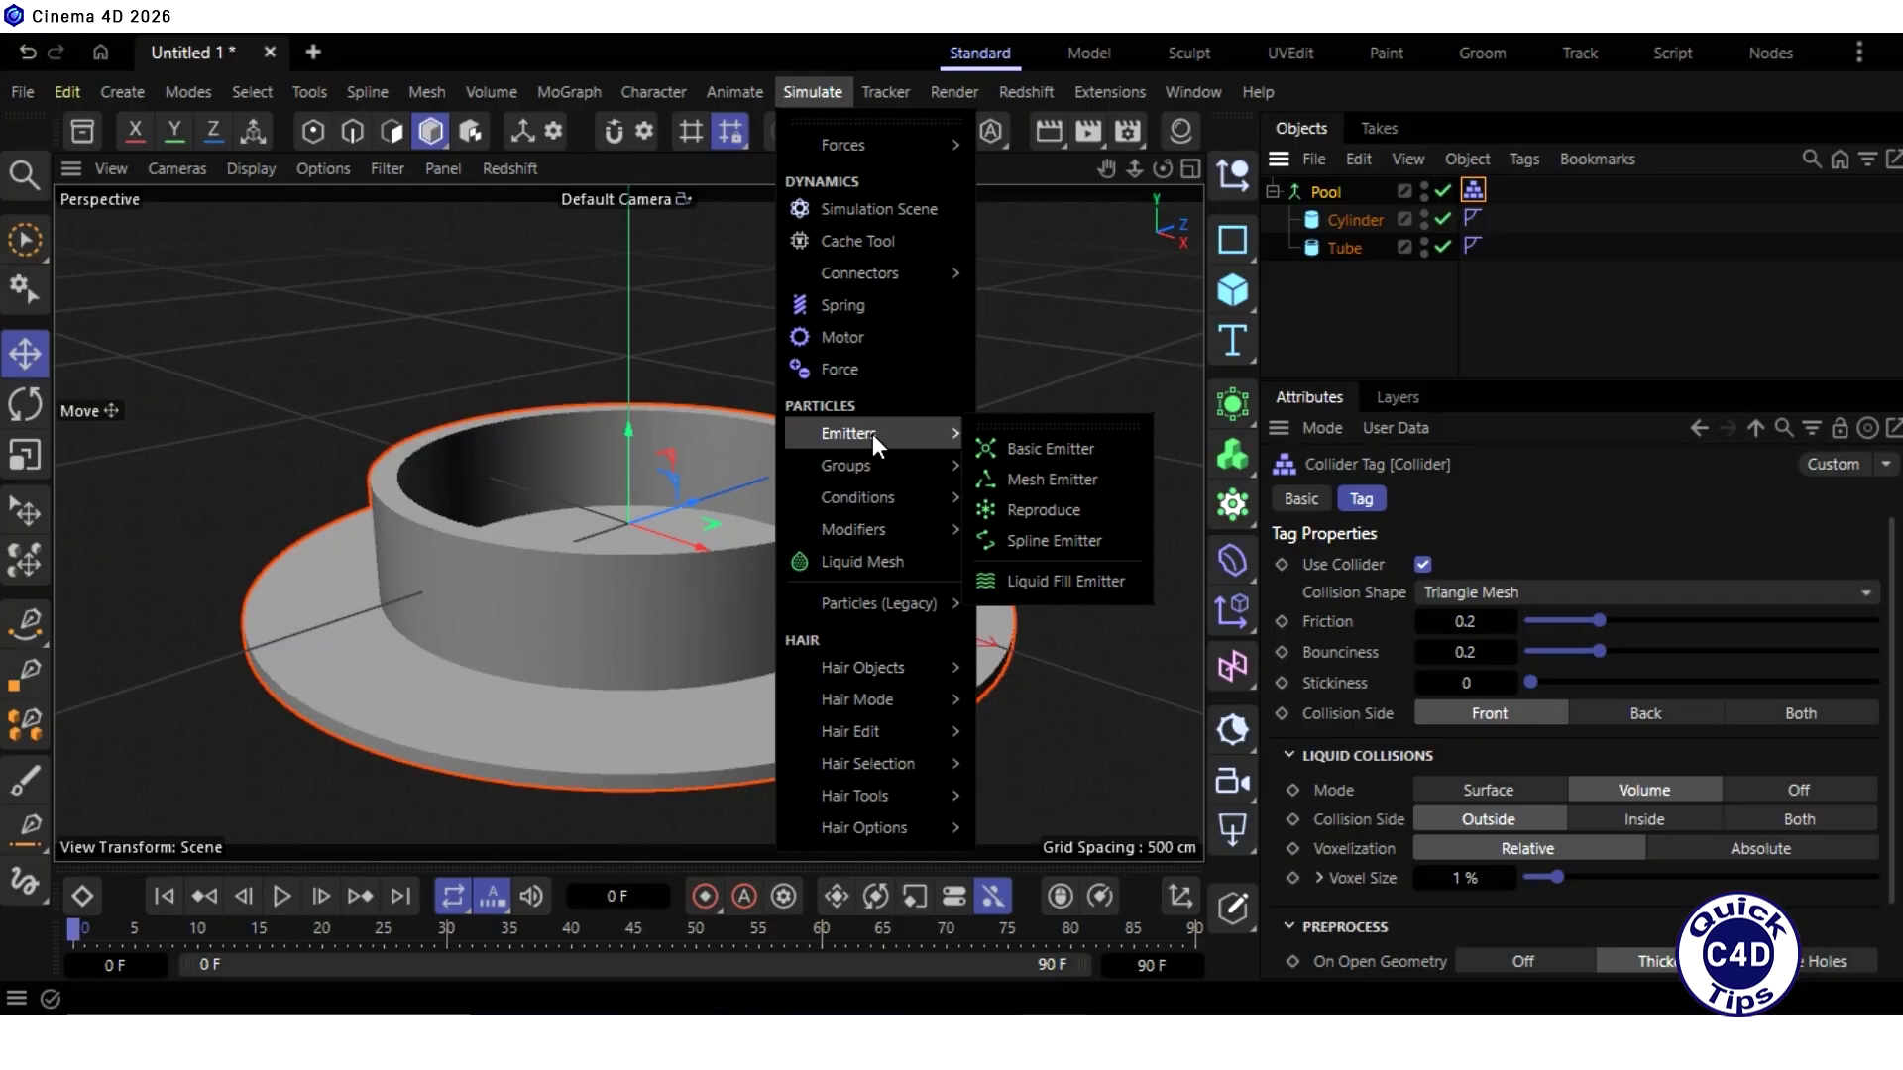
pyautogui.click(1039, 451)
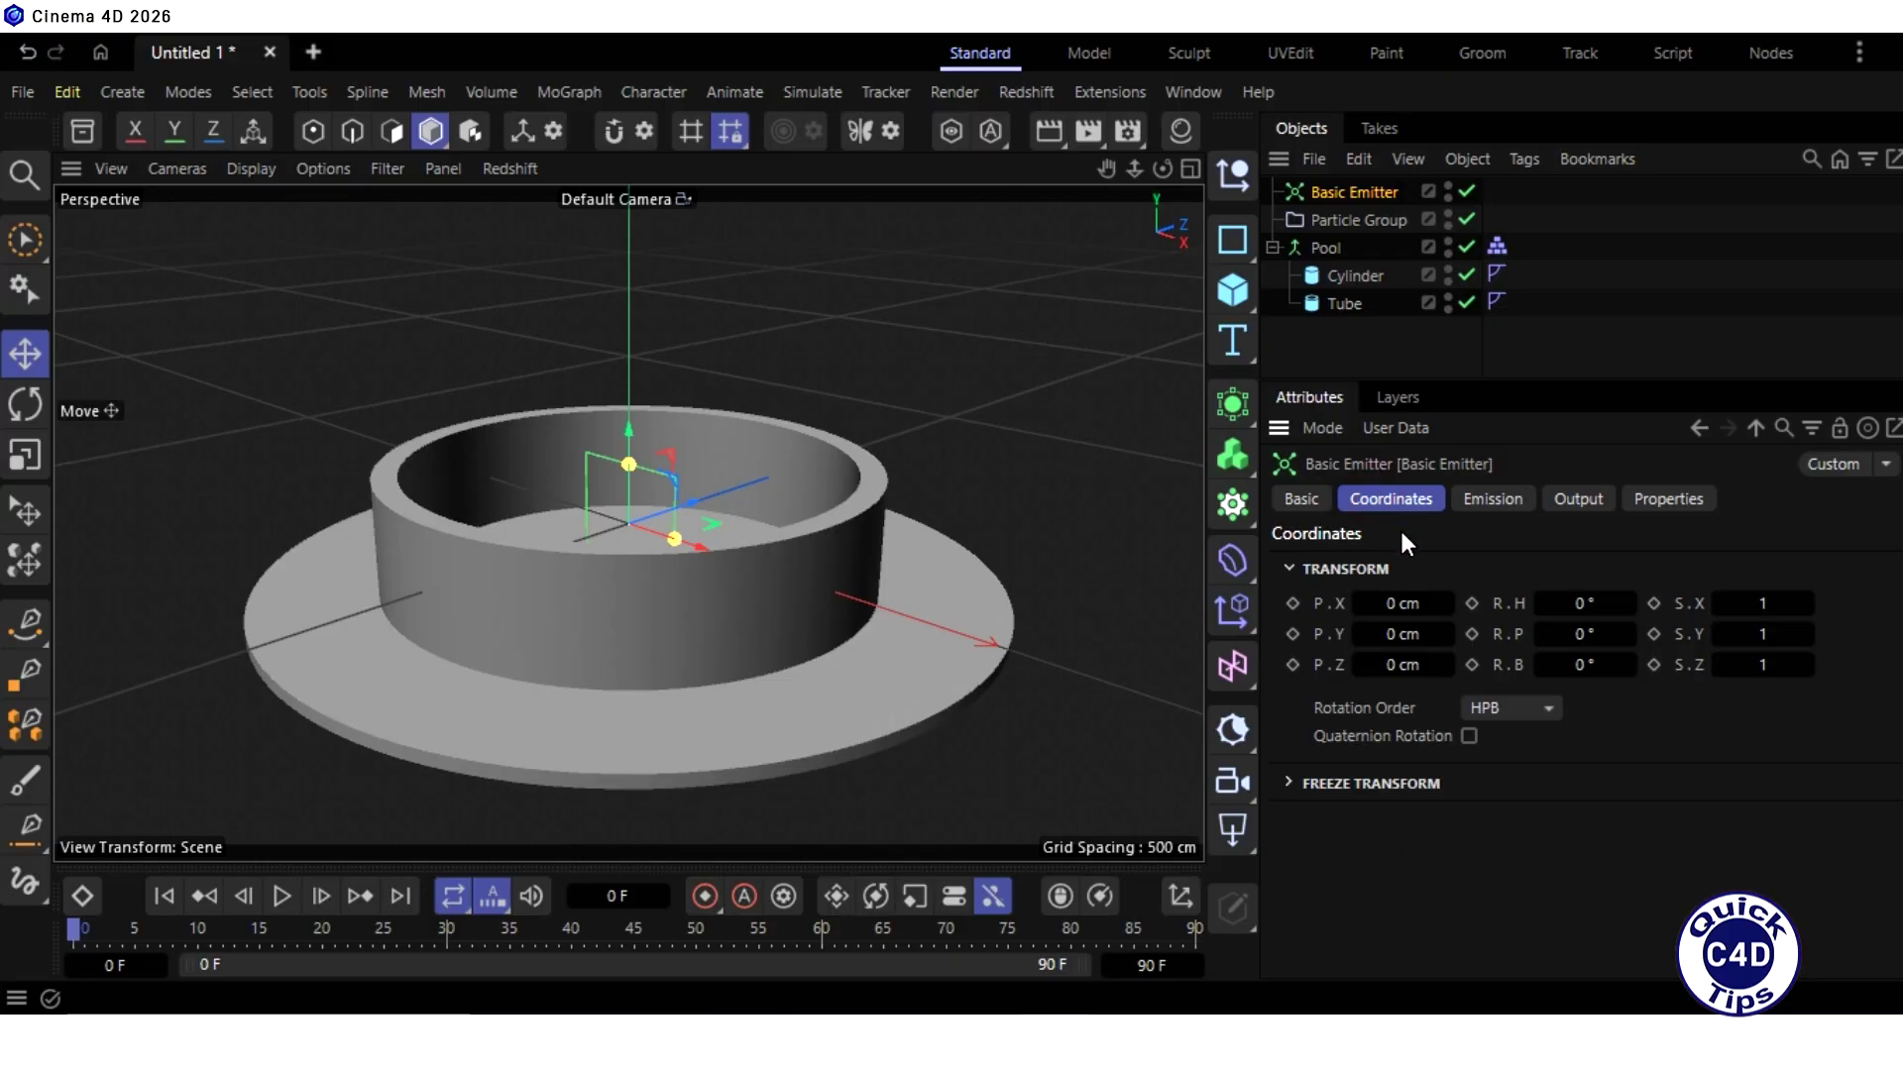
# Step: Move the emitter to X -180 cm, Y 110 cm and rotate its heading to -90°
pyautogui.click(1384, 603)
pyautogui.press('BackSpace')
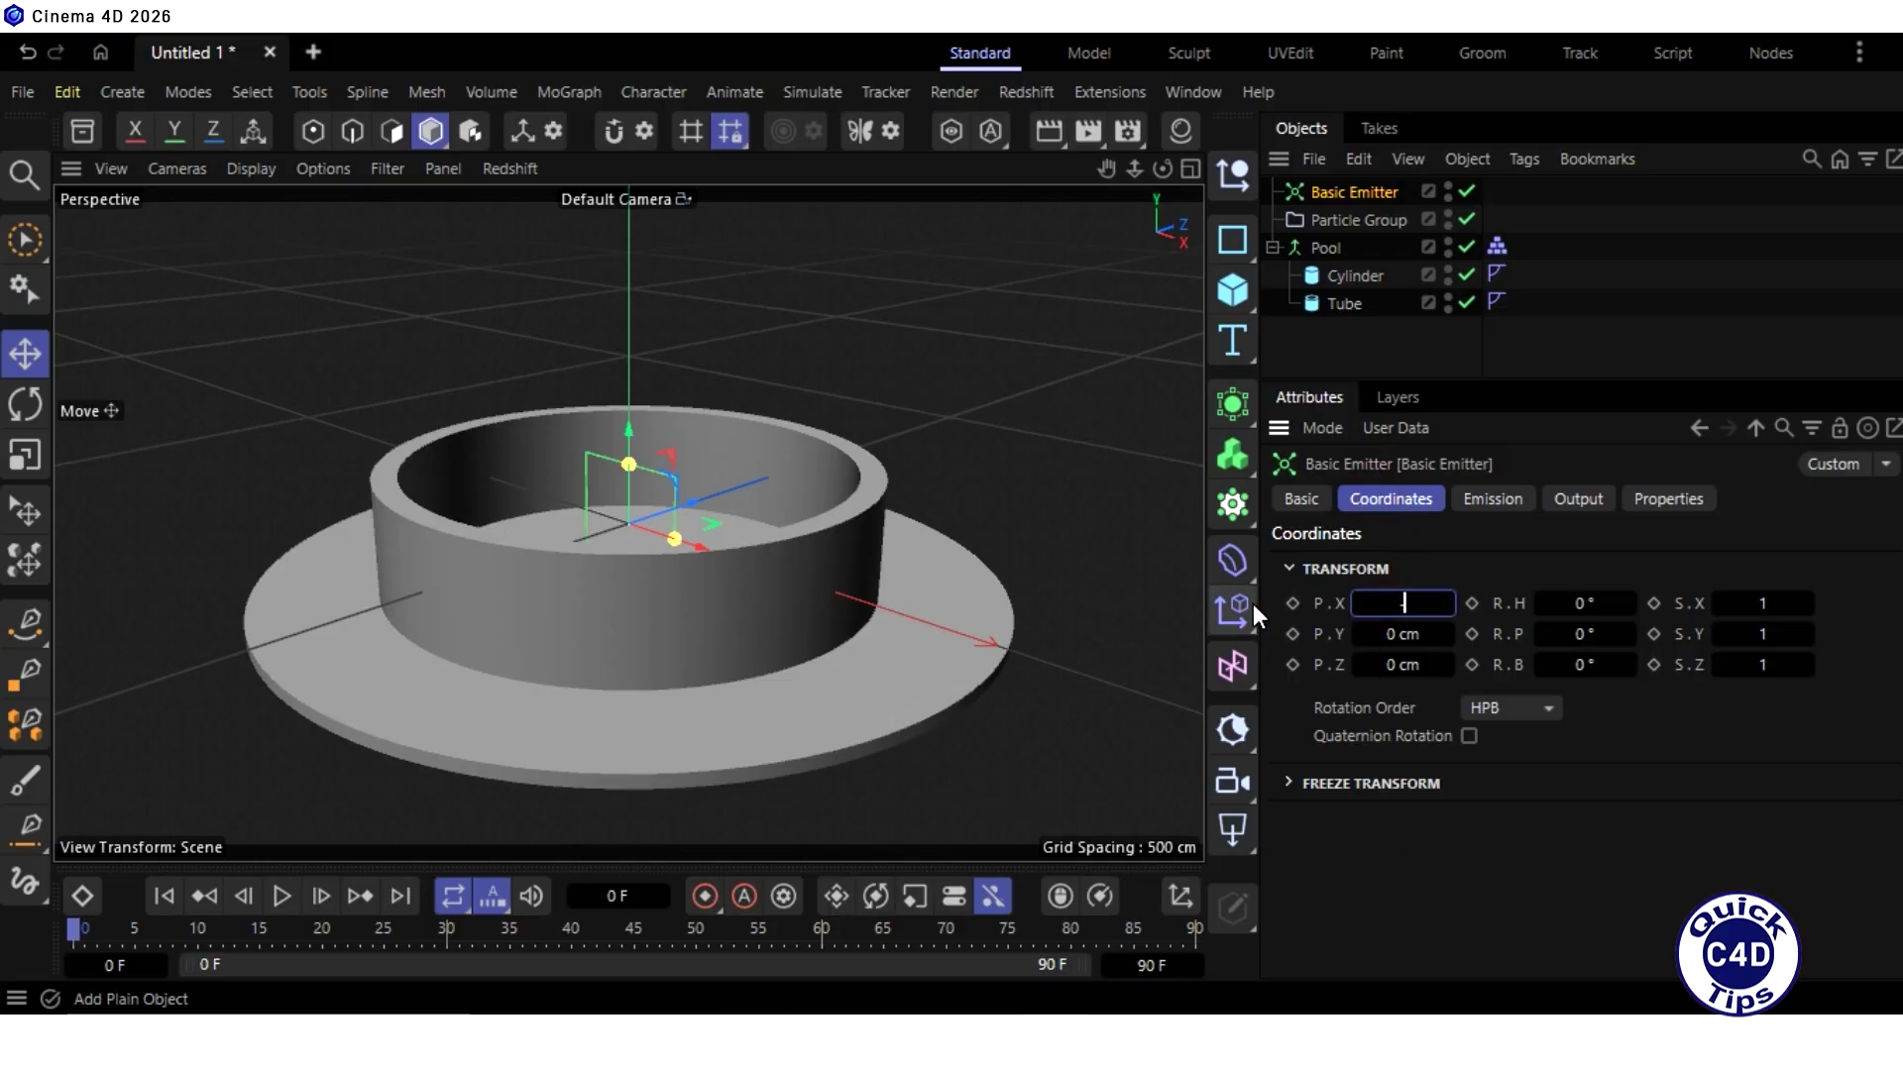
pyautogui.write('-180')
pyautogui.press('Return')
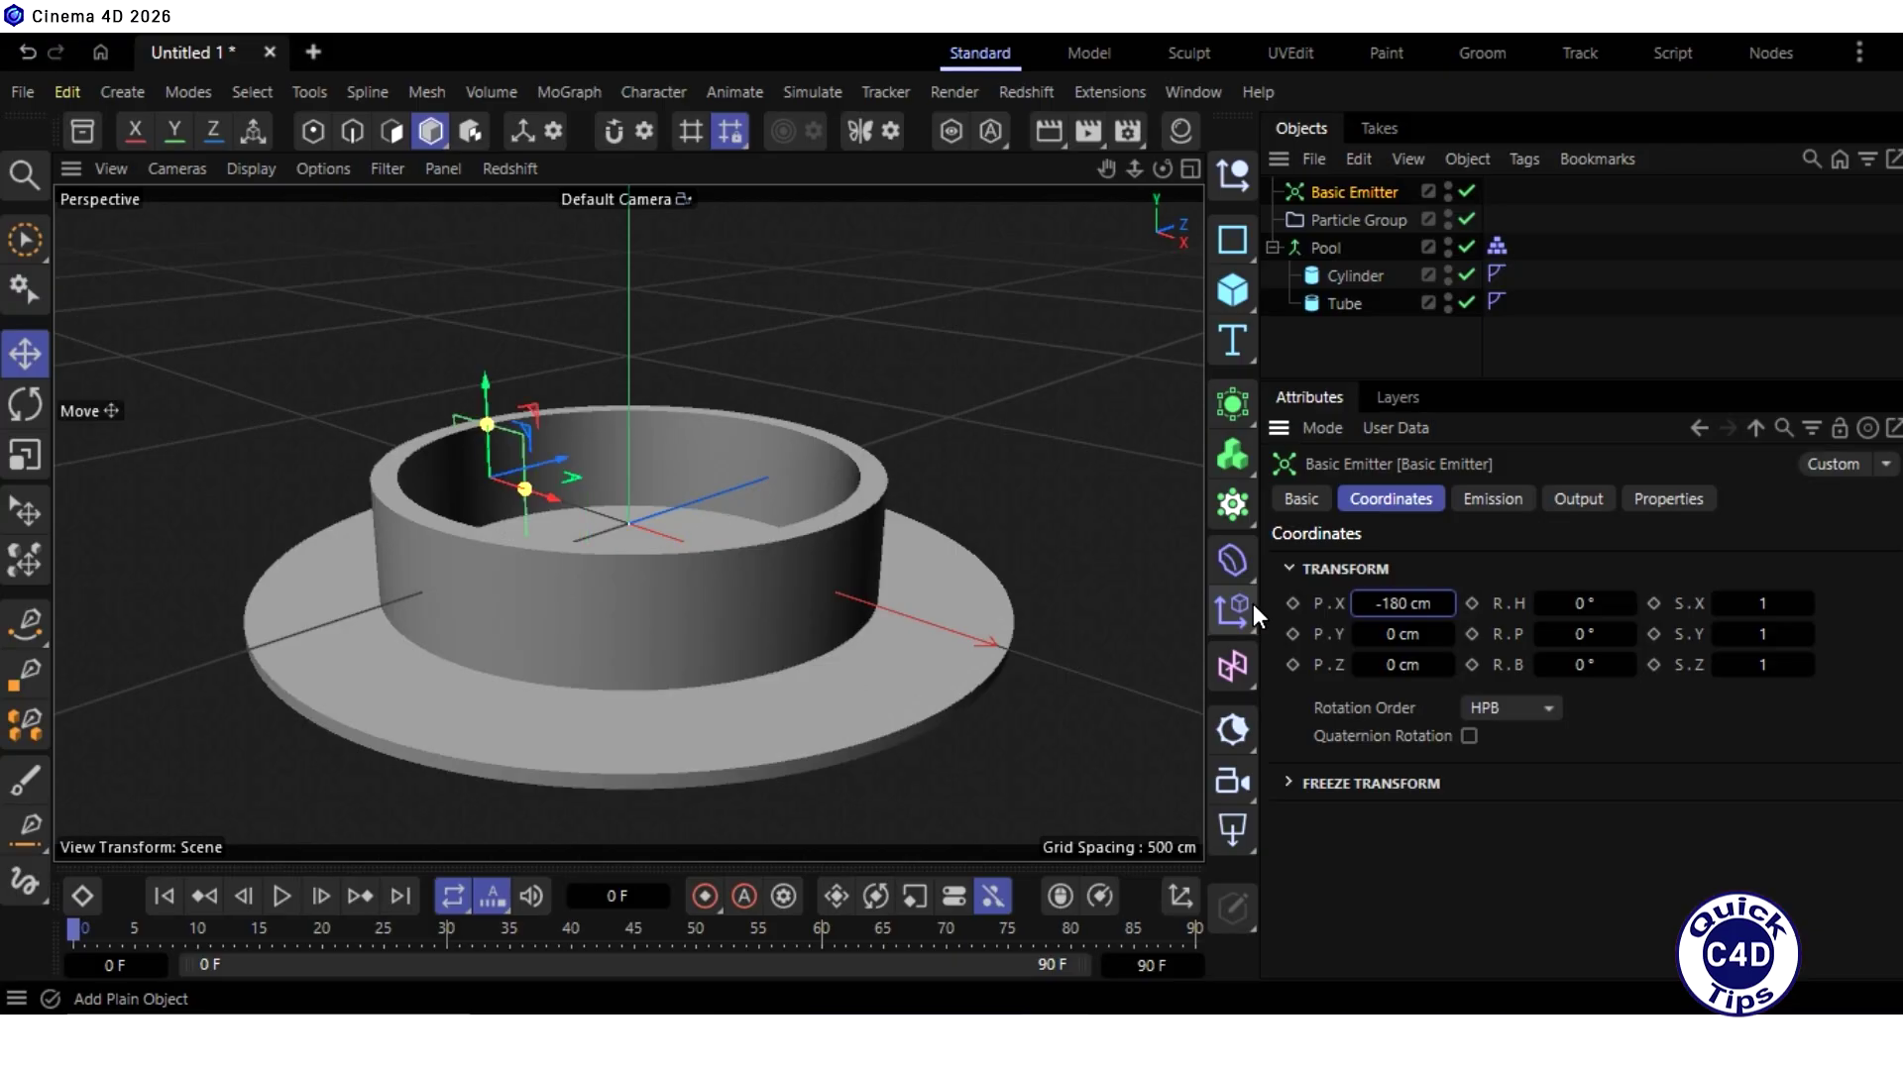
pyautogui.press('Tab')
pyautogui.write('11')
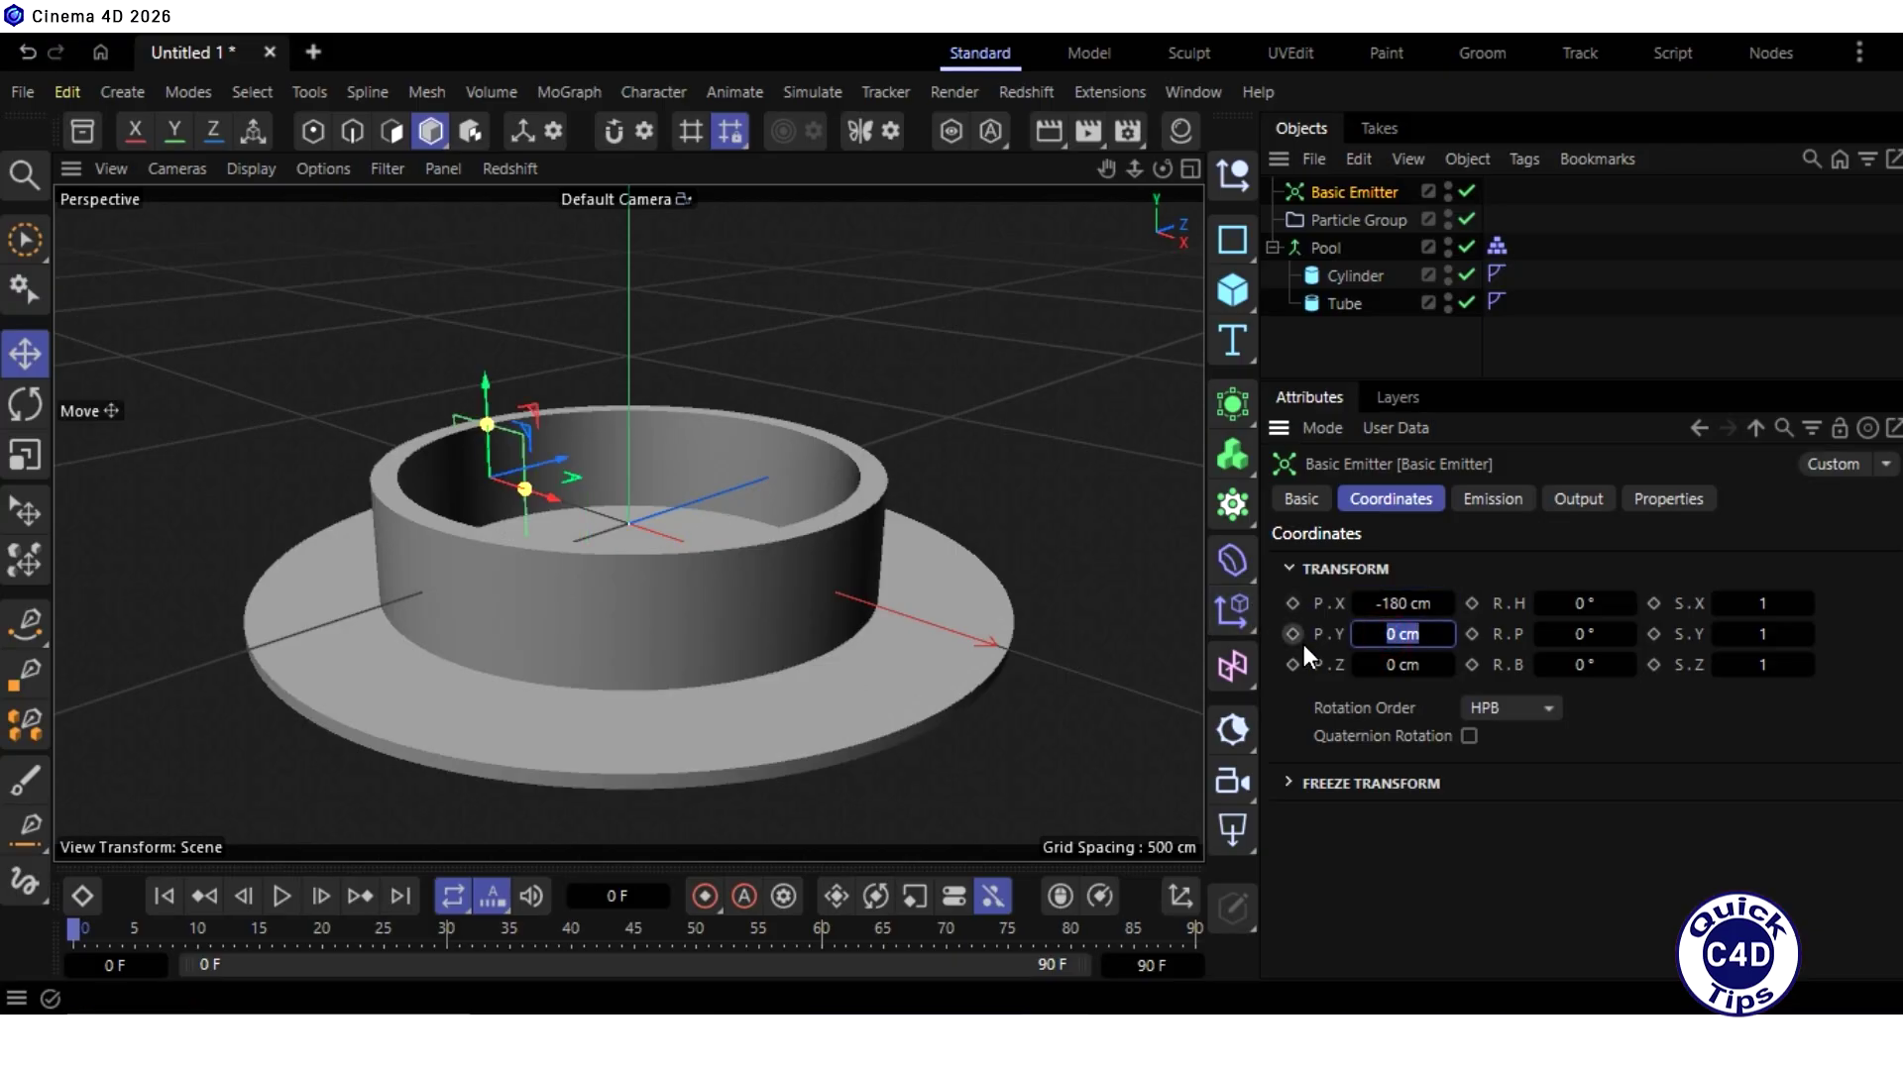
pyautogui.write('0')
pyautogui.press('Return')
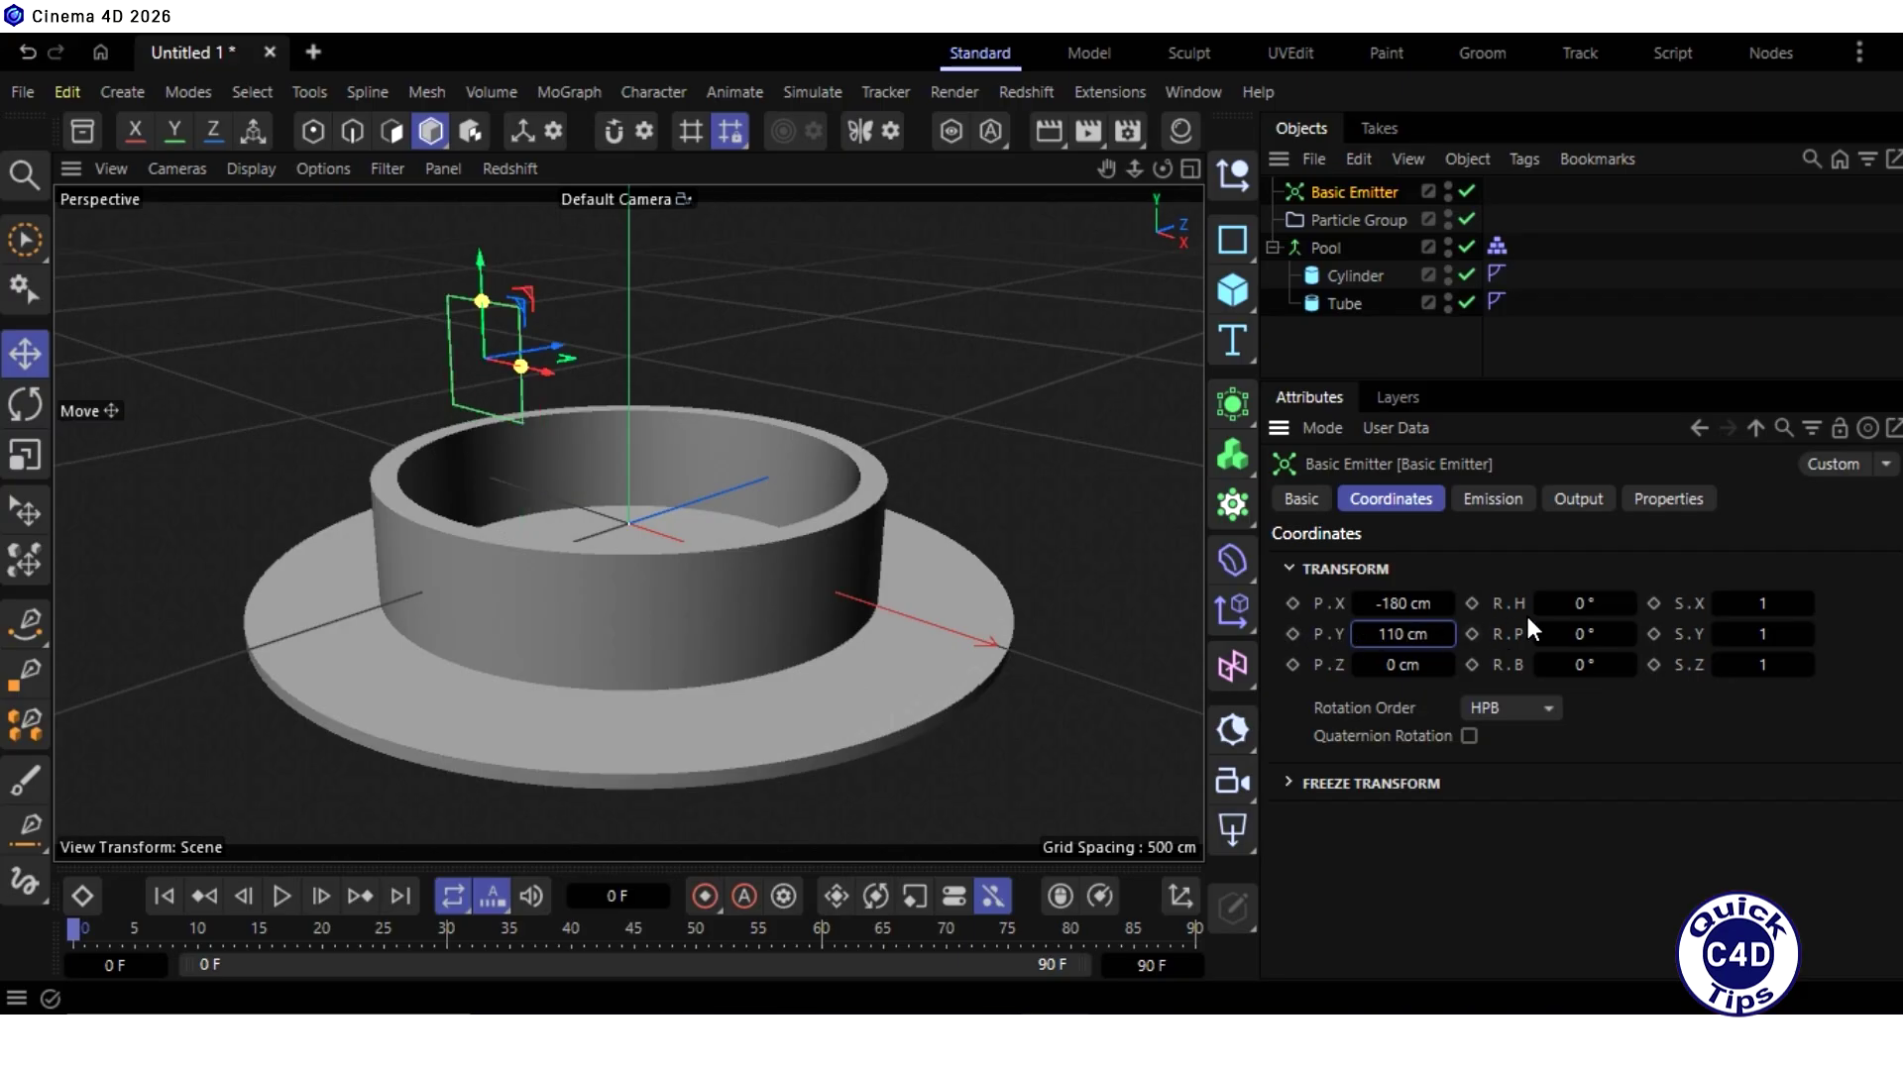
pyautogui.write('-90')
pyautogui.press('Return')
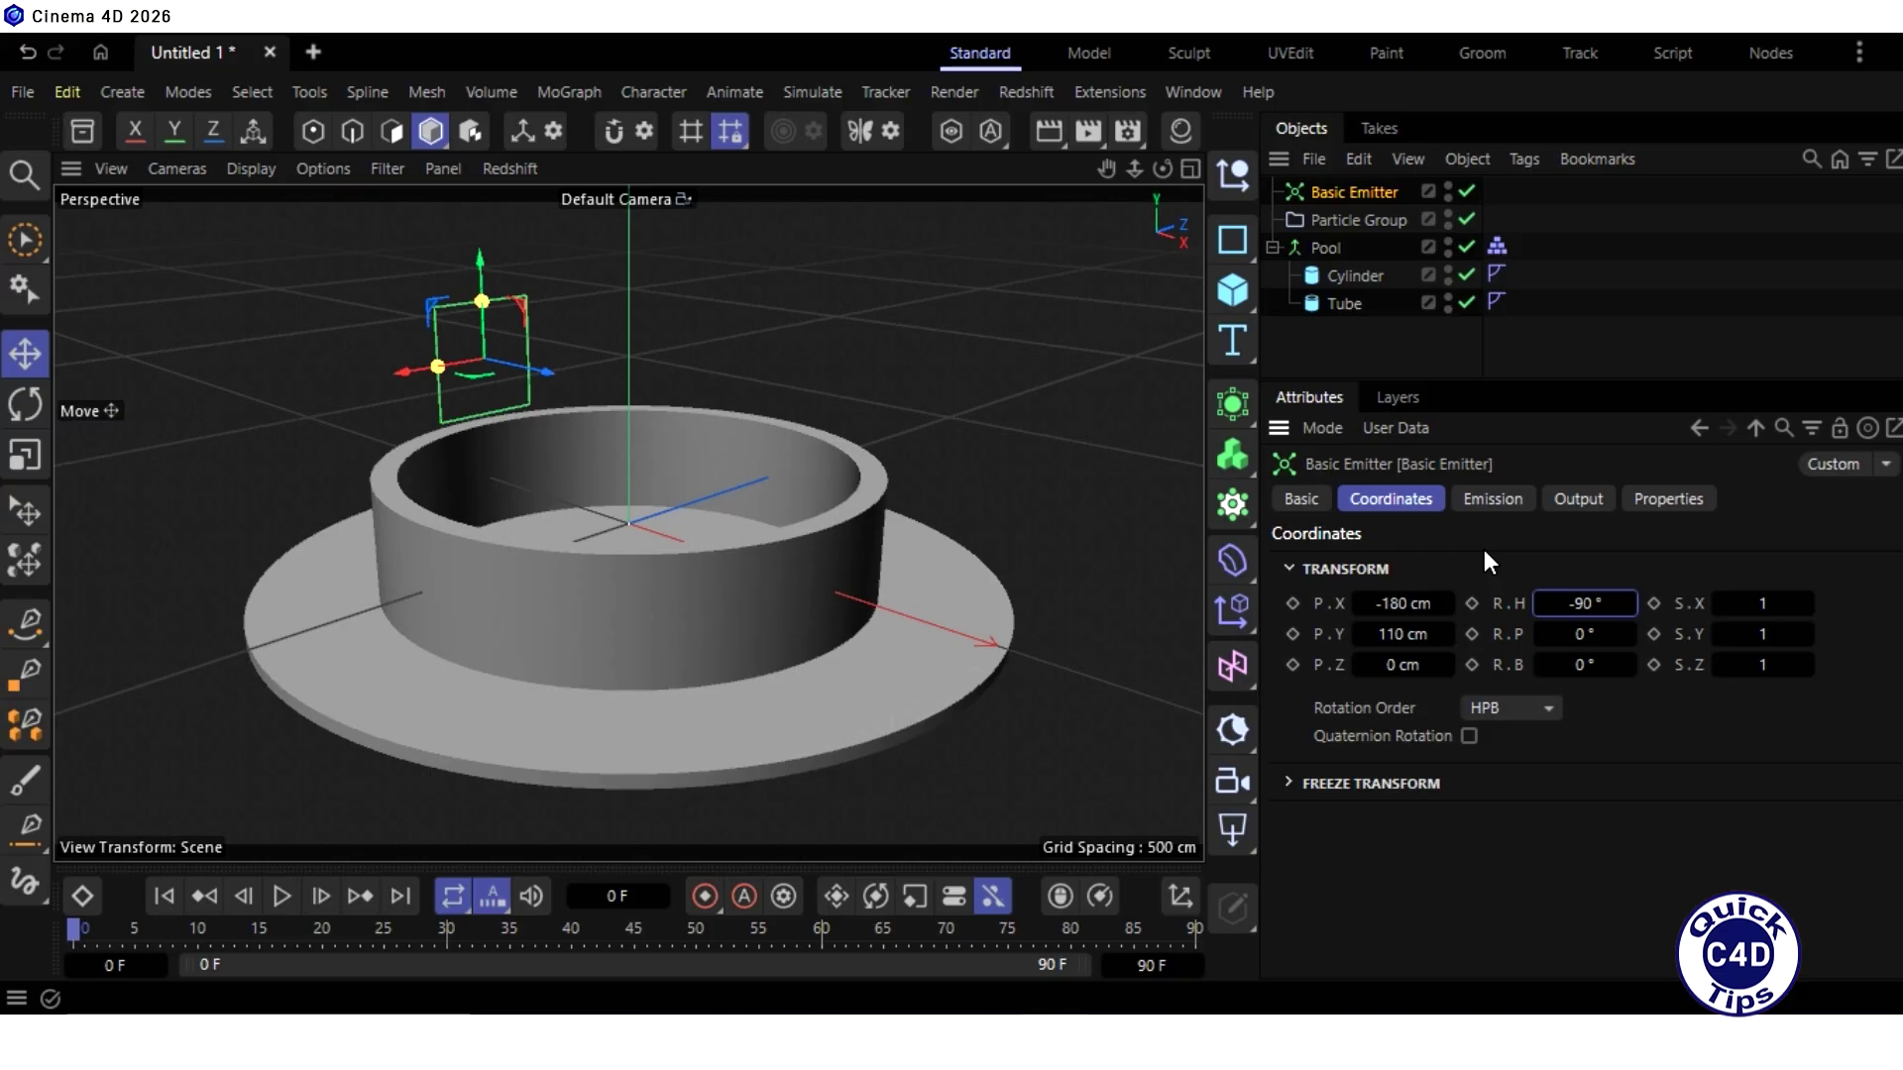
pyautogui.click(1484, 501)
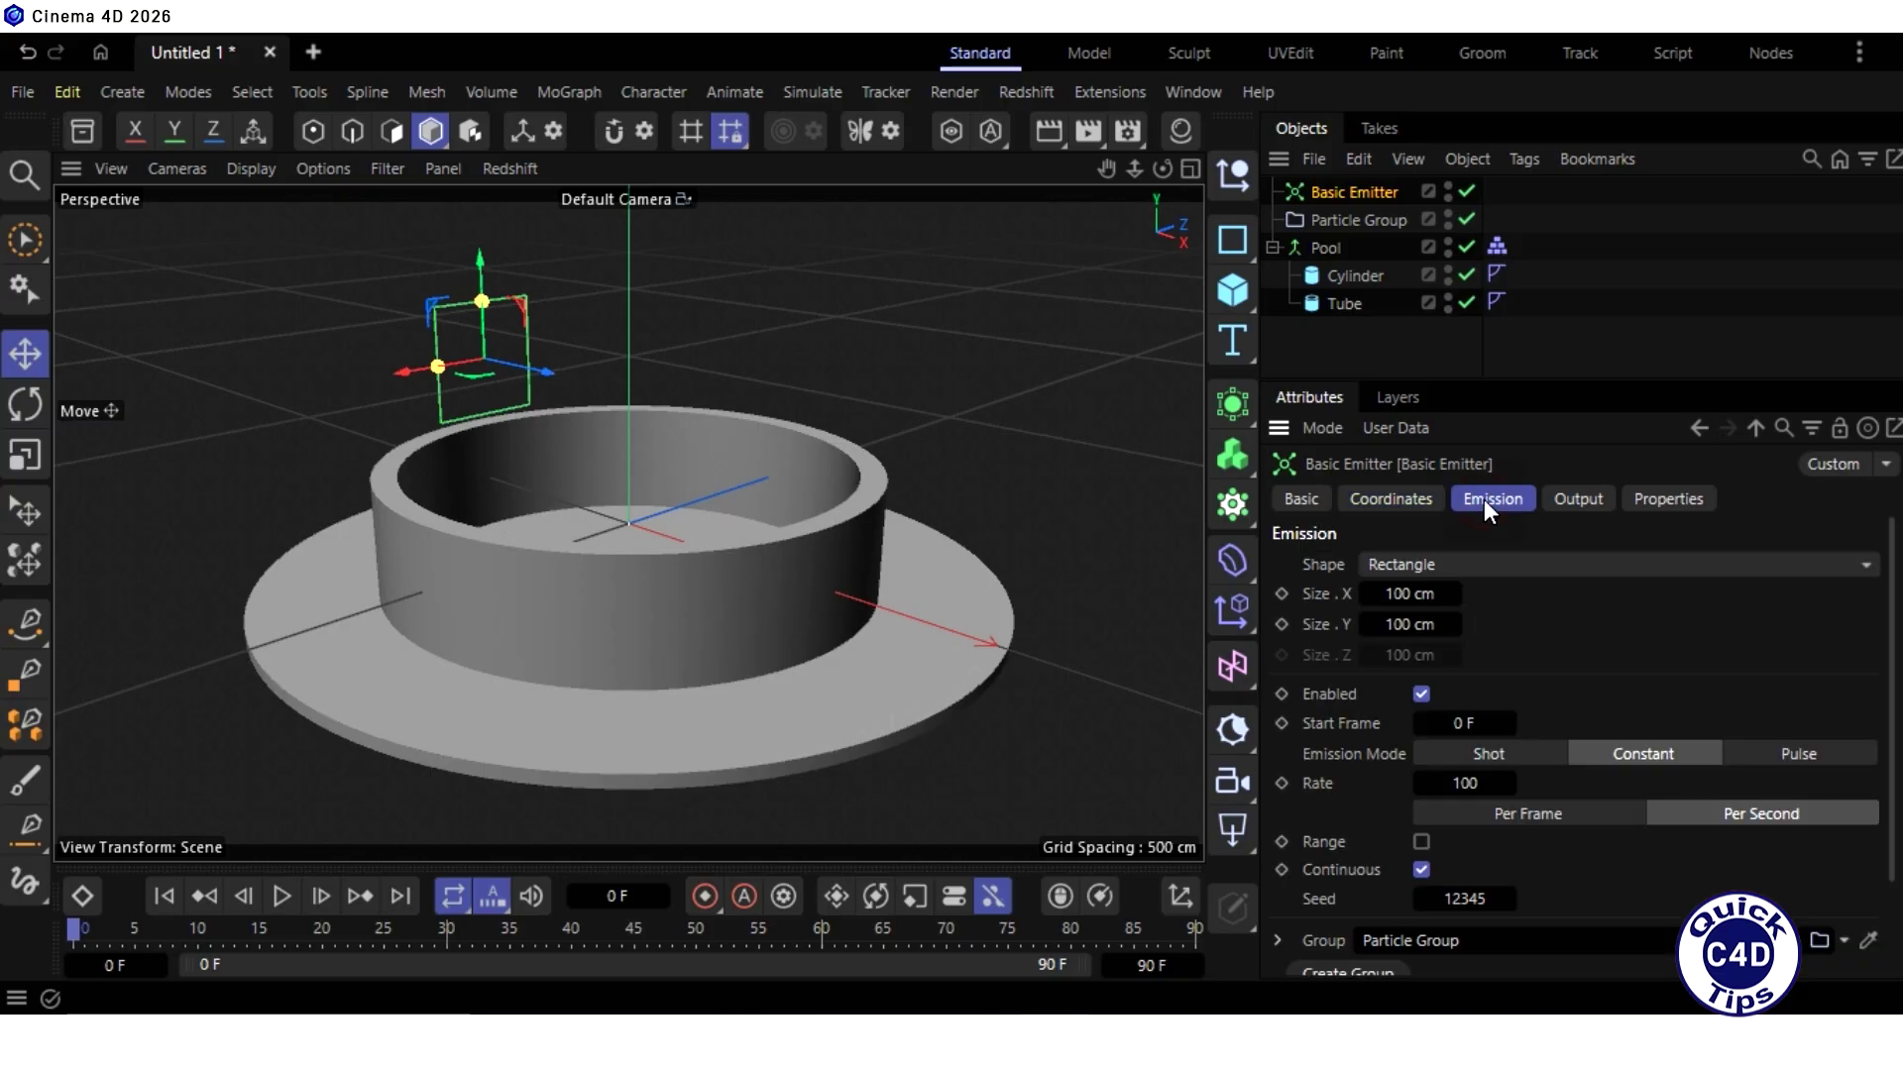
# Step: Set the emitter shape to Circle with a 50 × 50 cm size
pyautogui.click(1495, 565)
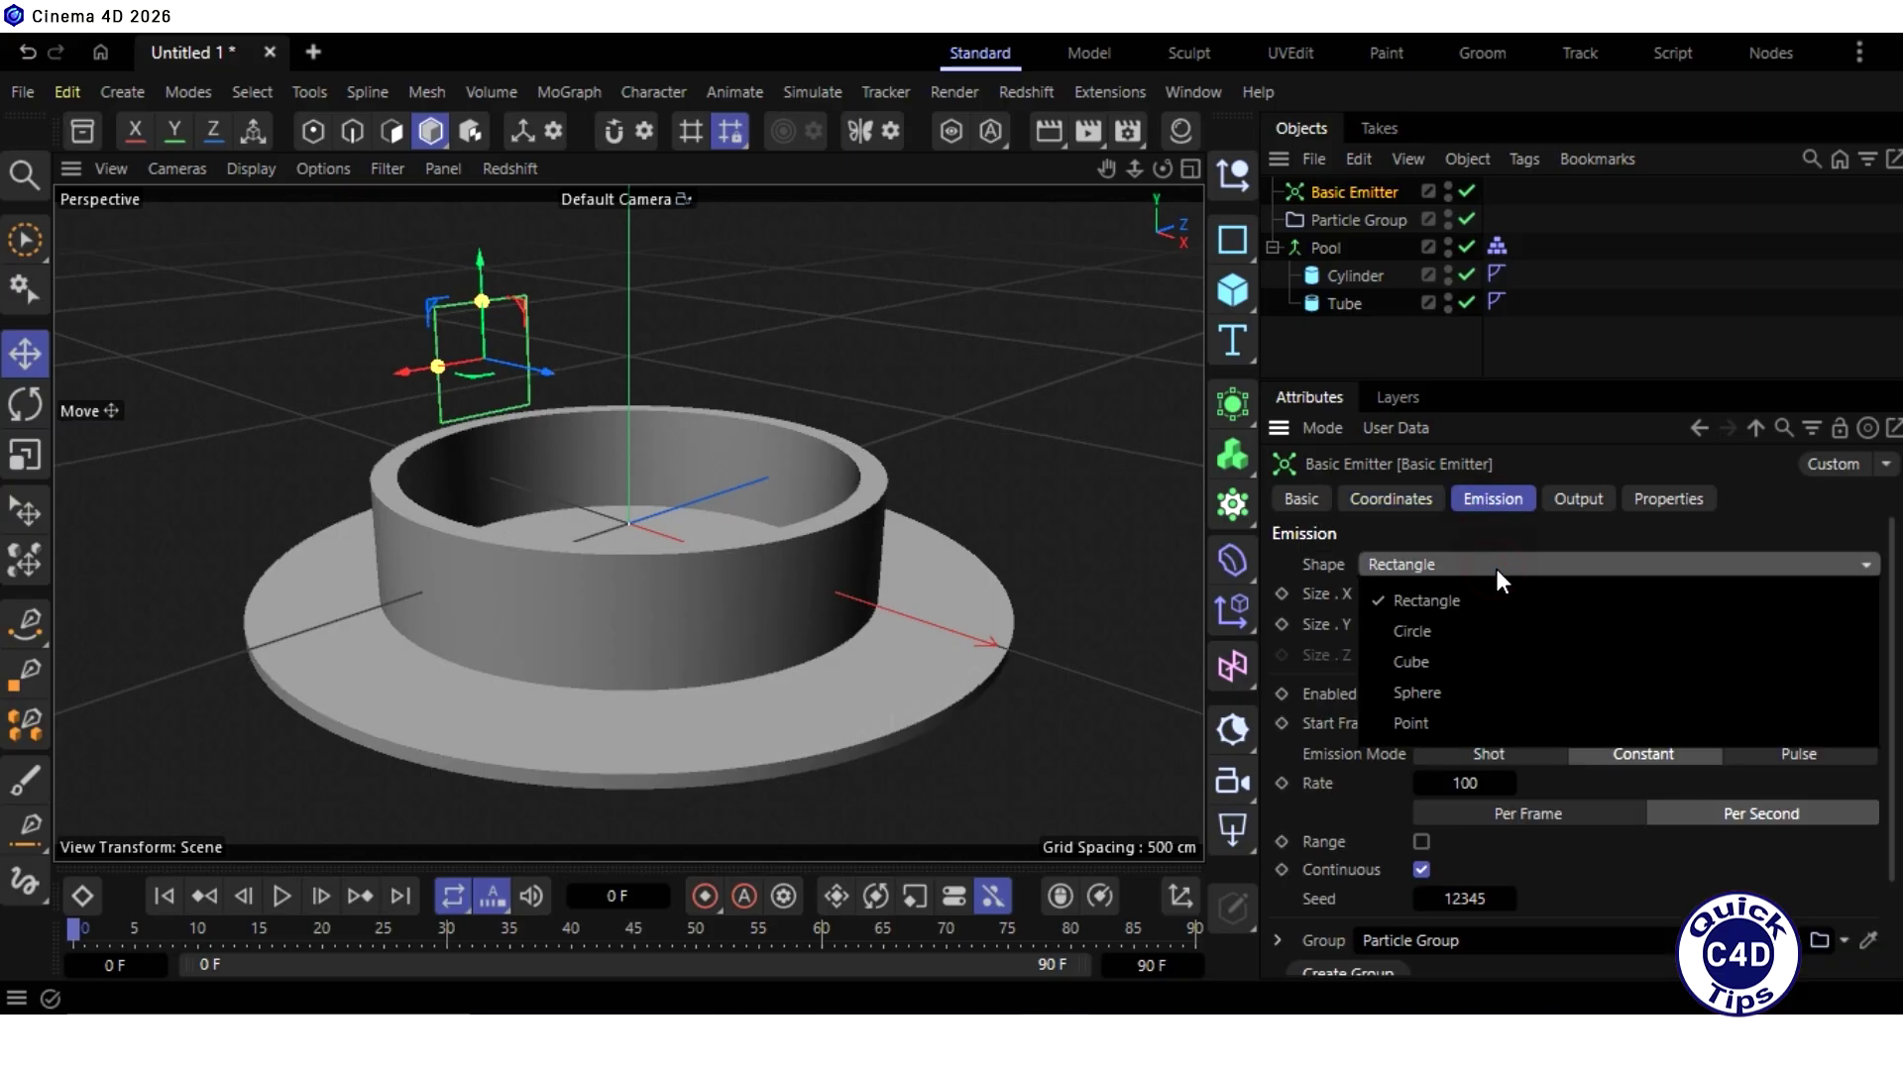
pyautogui.click(1494, 631)
pyautogui.click(1407, 593)
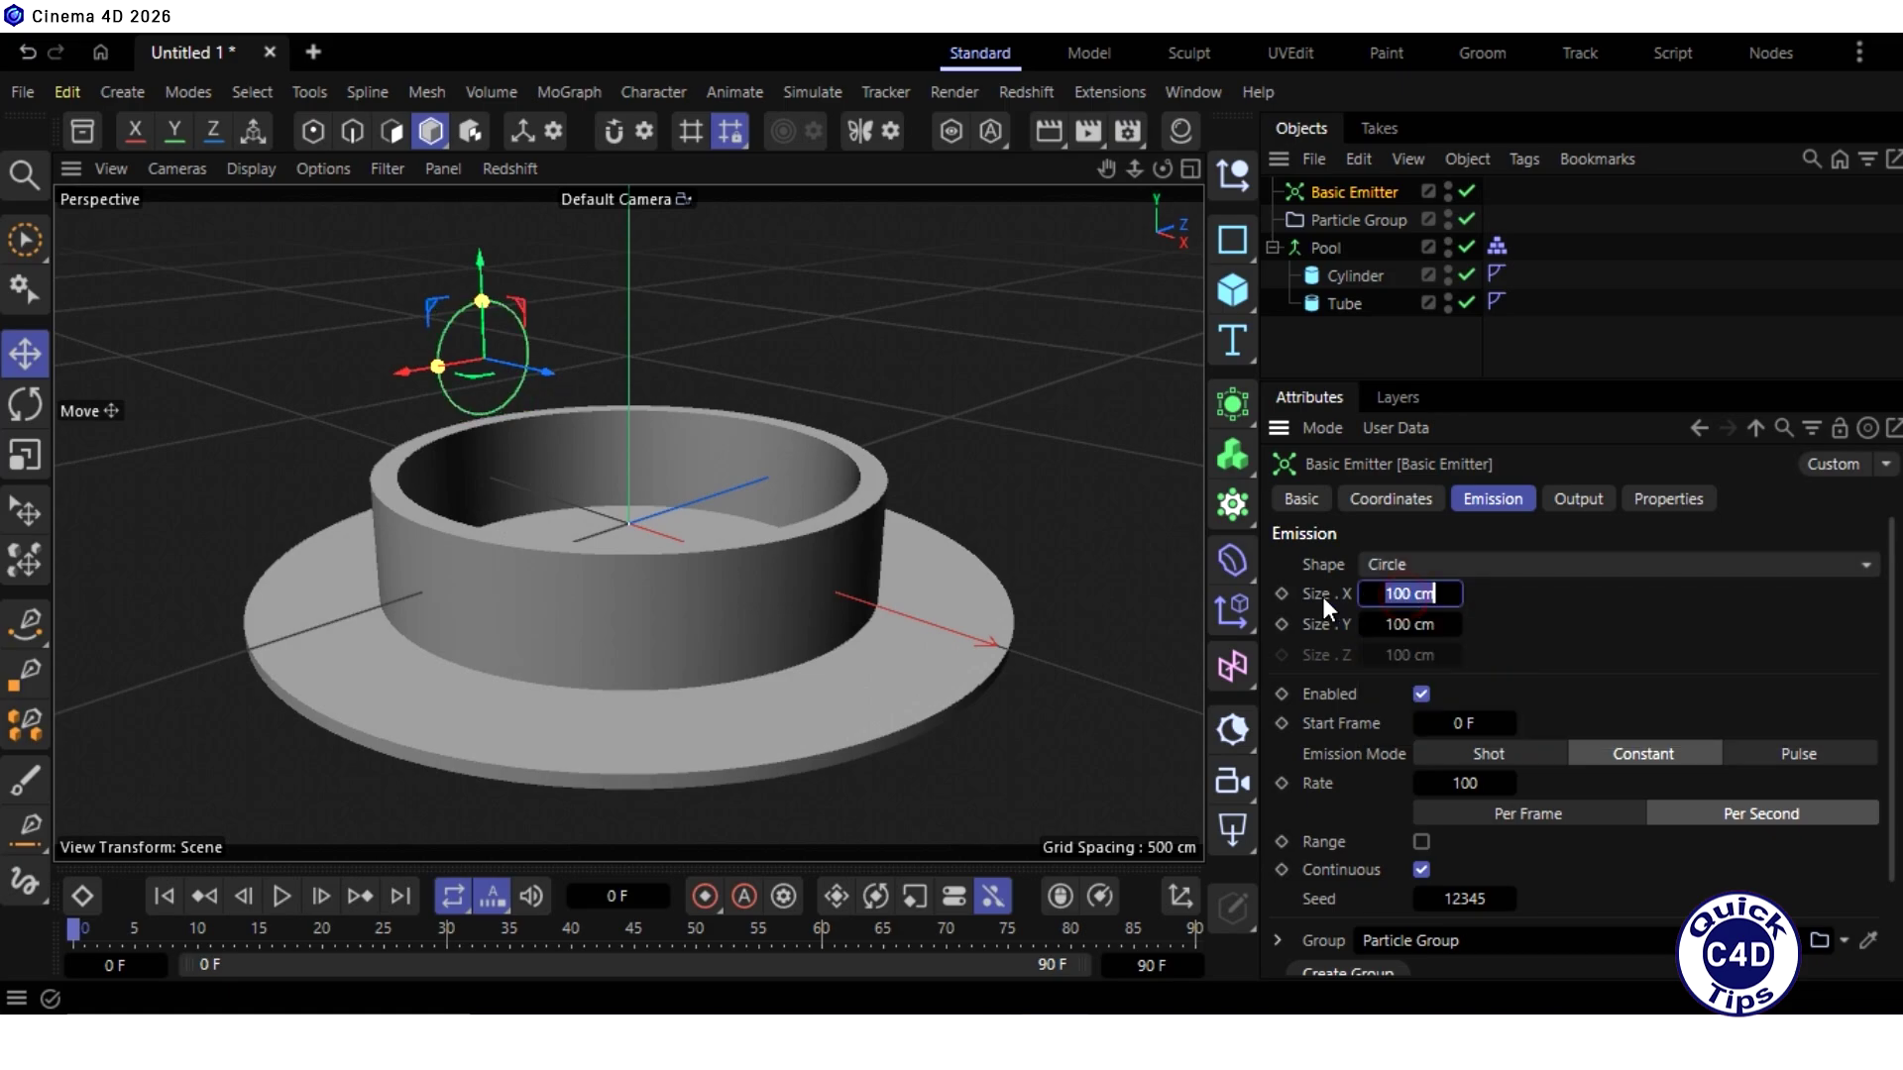
pyautogui.write('50')
pyautogui.press('Tab')
pyautogui.write('50')
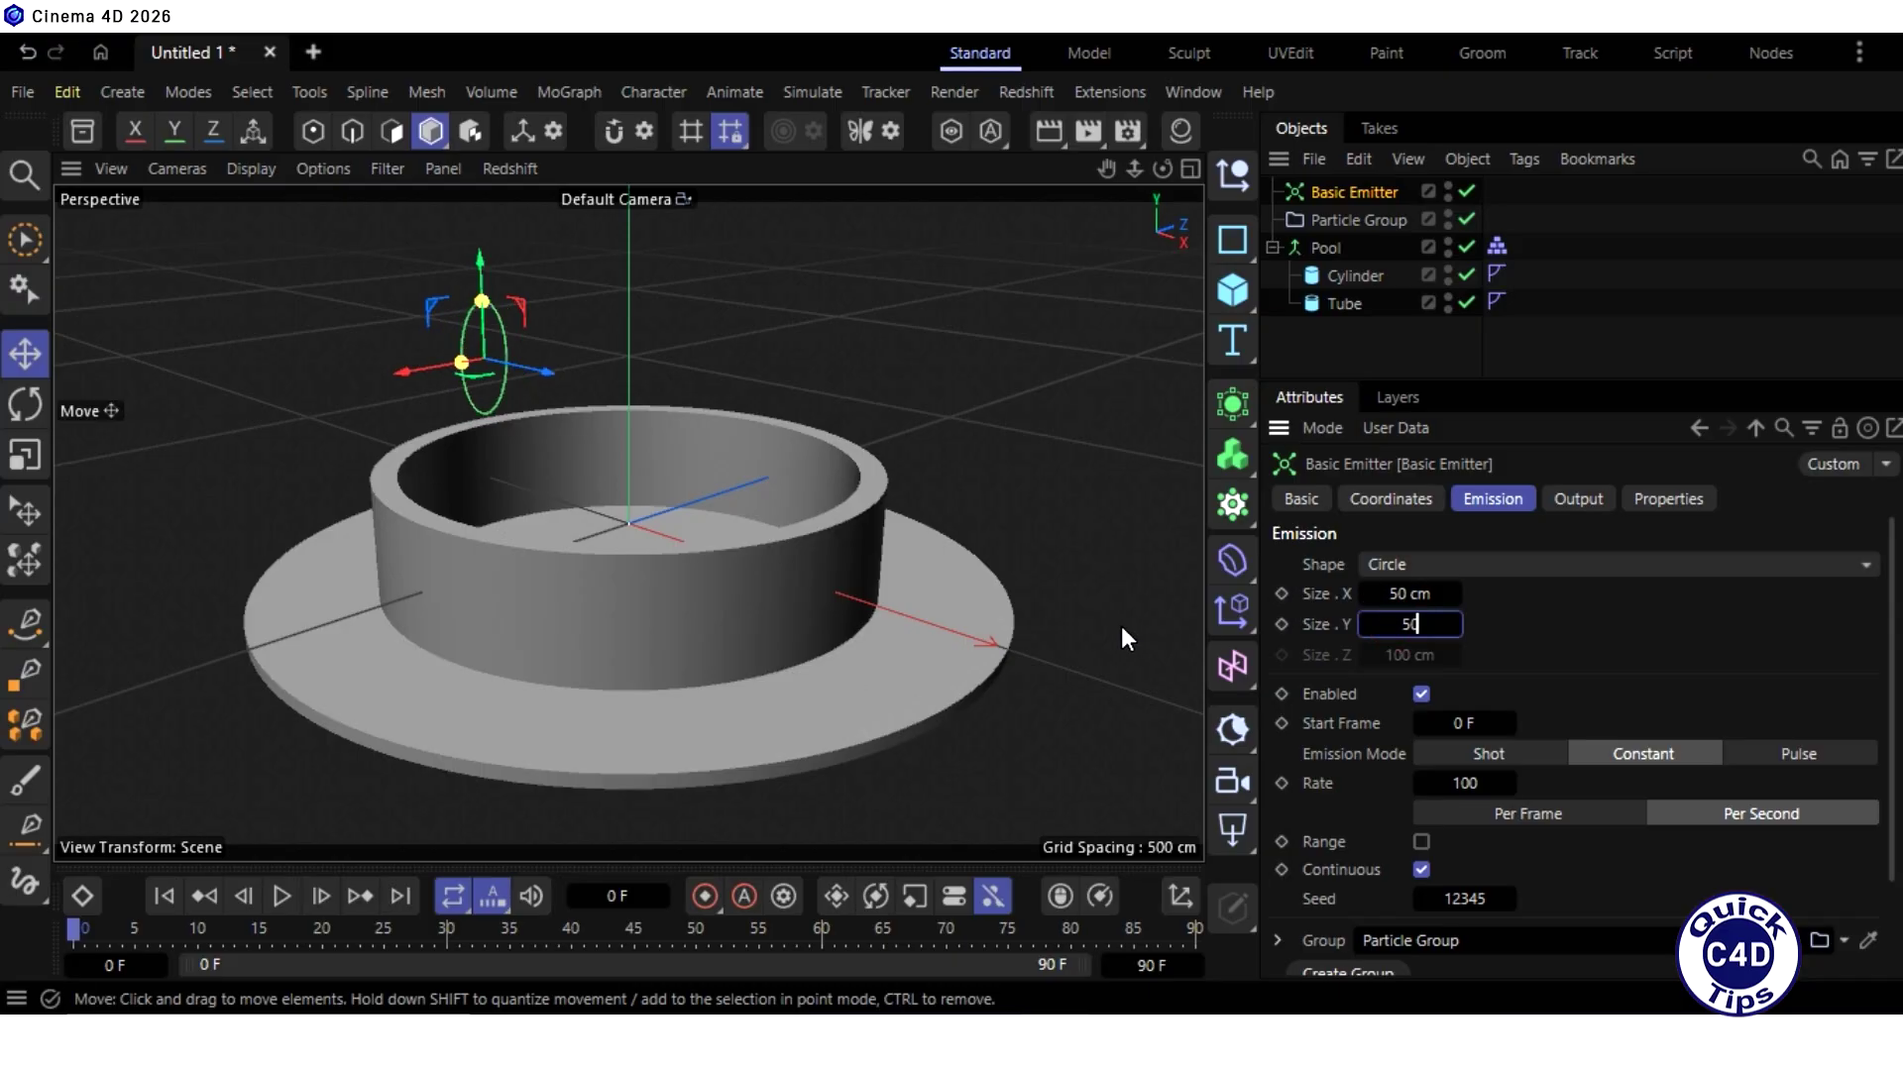
pyautogui.press('Return')
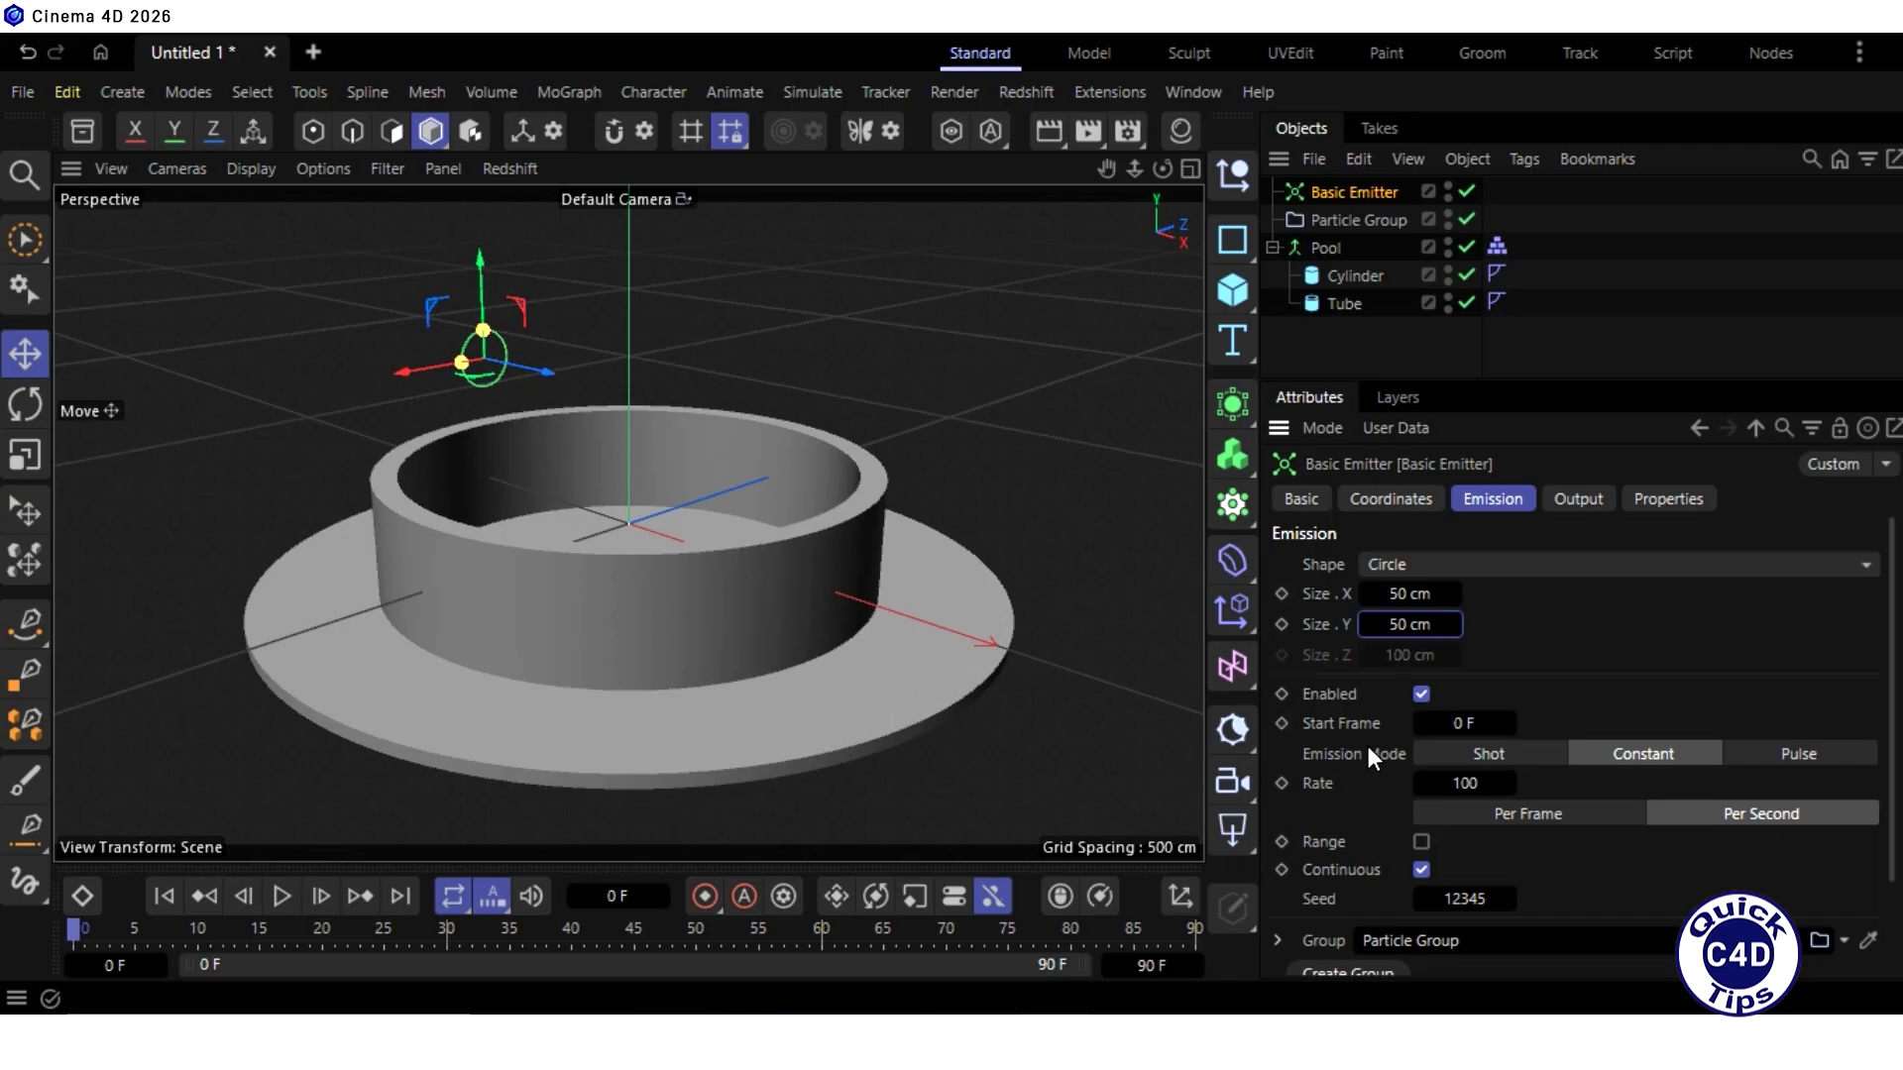
# Step: Set the emission rate to 14000 and limit emission to a 100-frame duration
pyautogui.click(1457, 783)
pyautogui.write('14000')
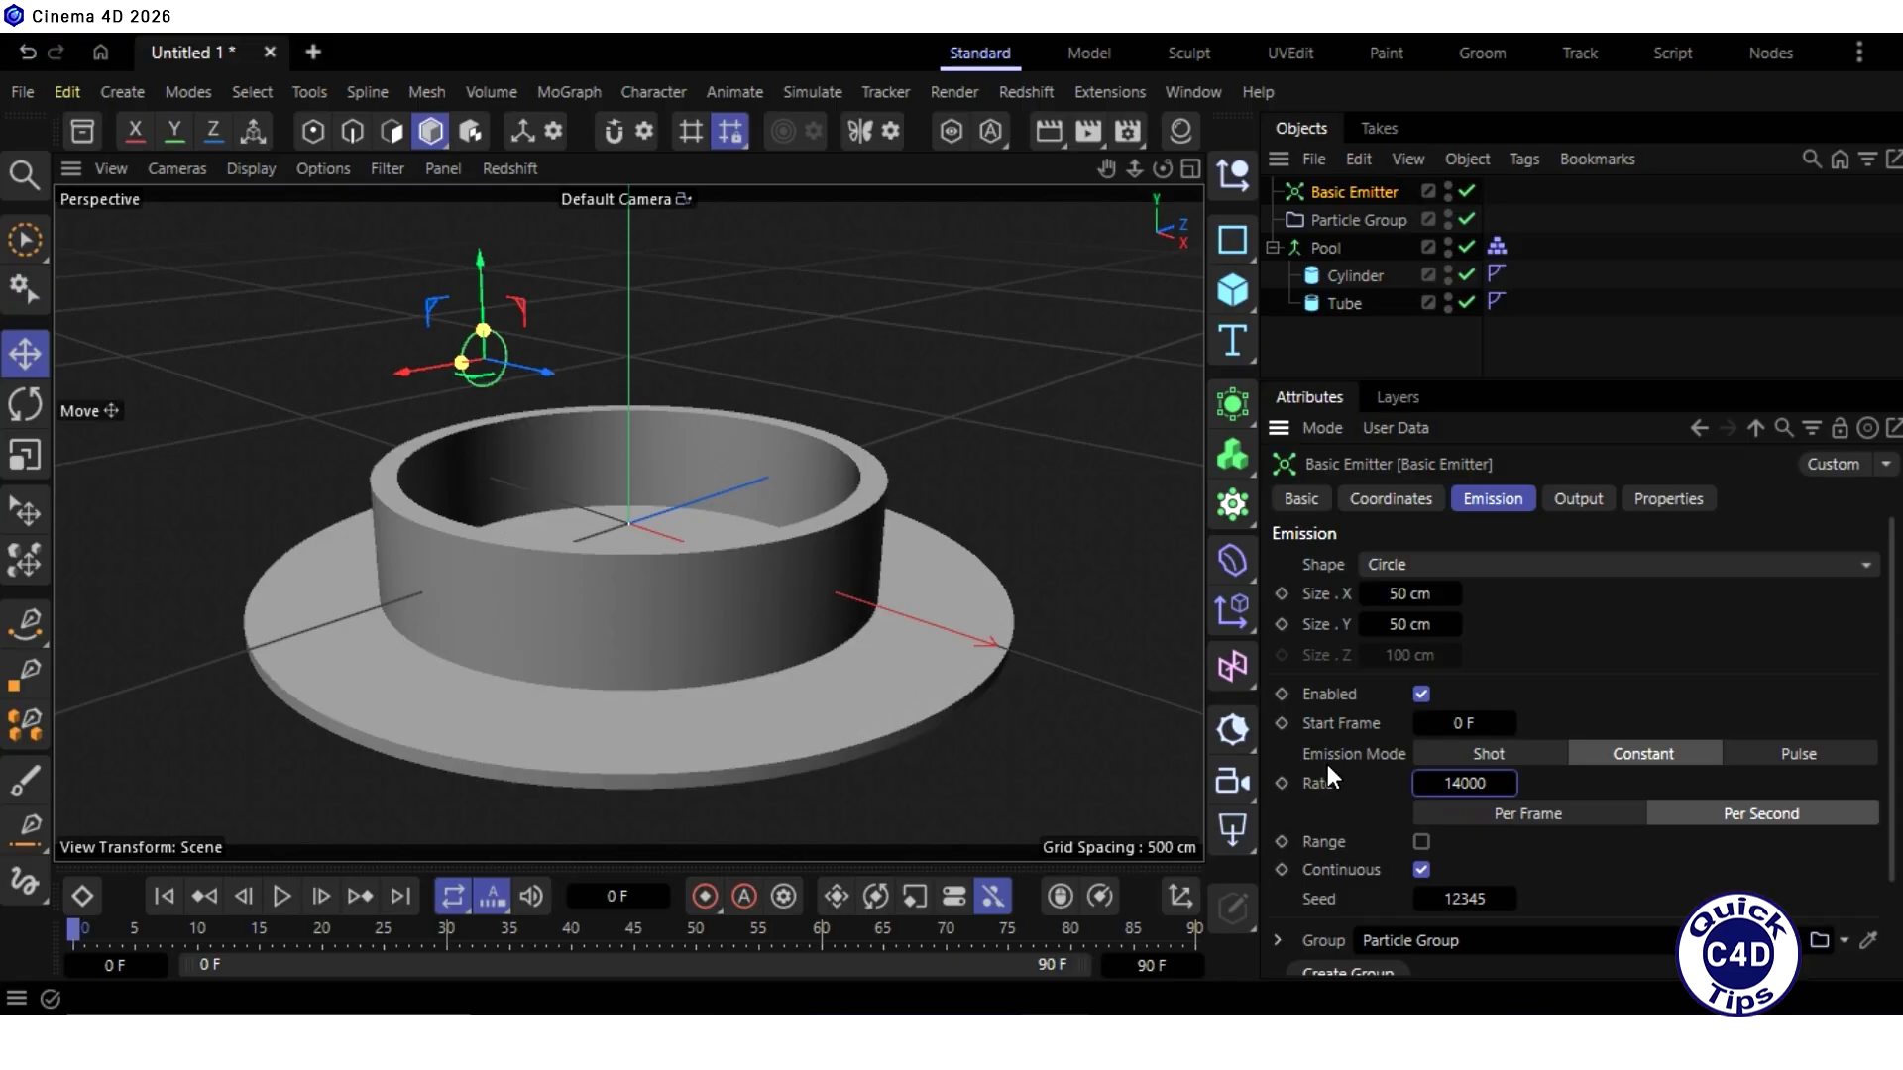
pyautogui.click(1422, 842)
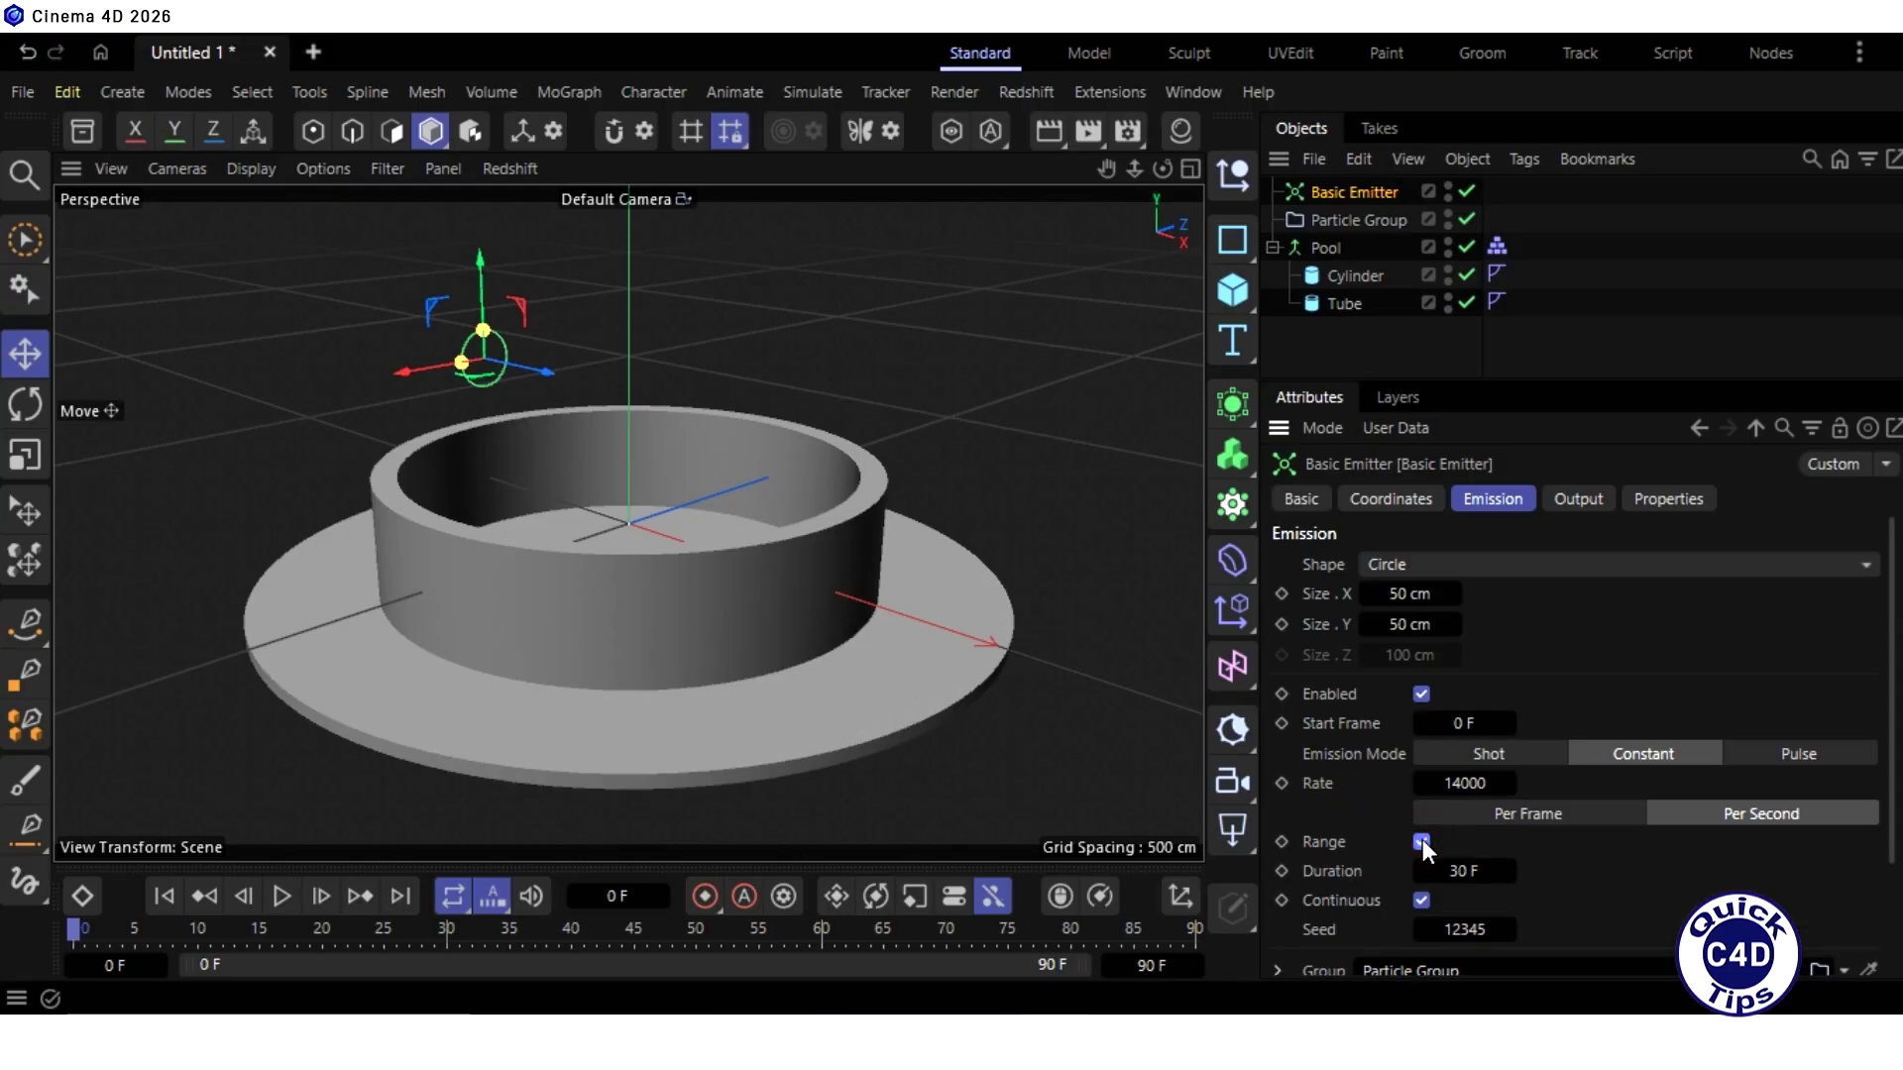
pyautogui.click(1461, 871)
pyautogui.write('100')
pyautogui.press('Return')
# Step: Set the particle velocity speed to 500 cm and bring up the Simulate > Modifiers list
pyautogui.click(1650, 497)
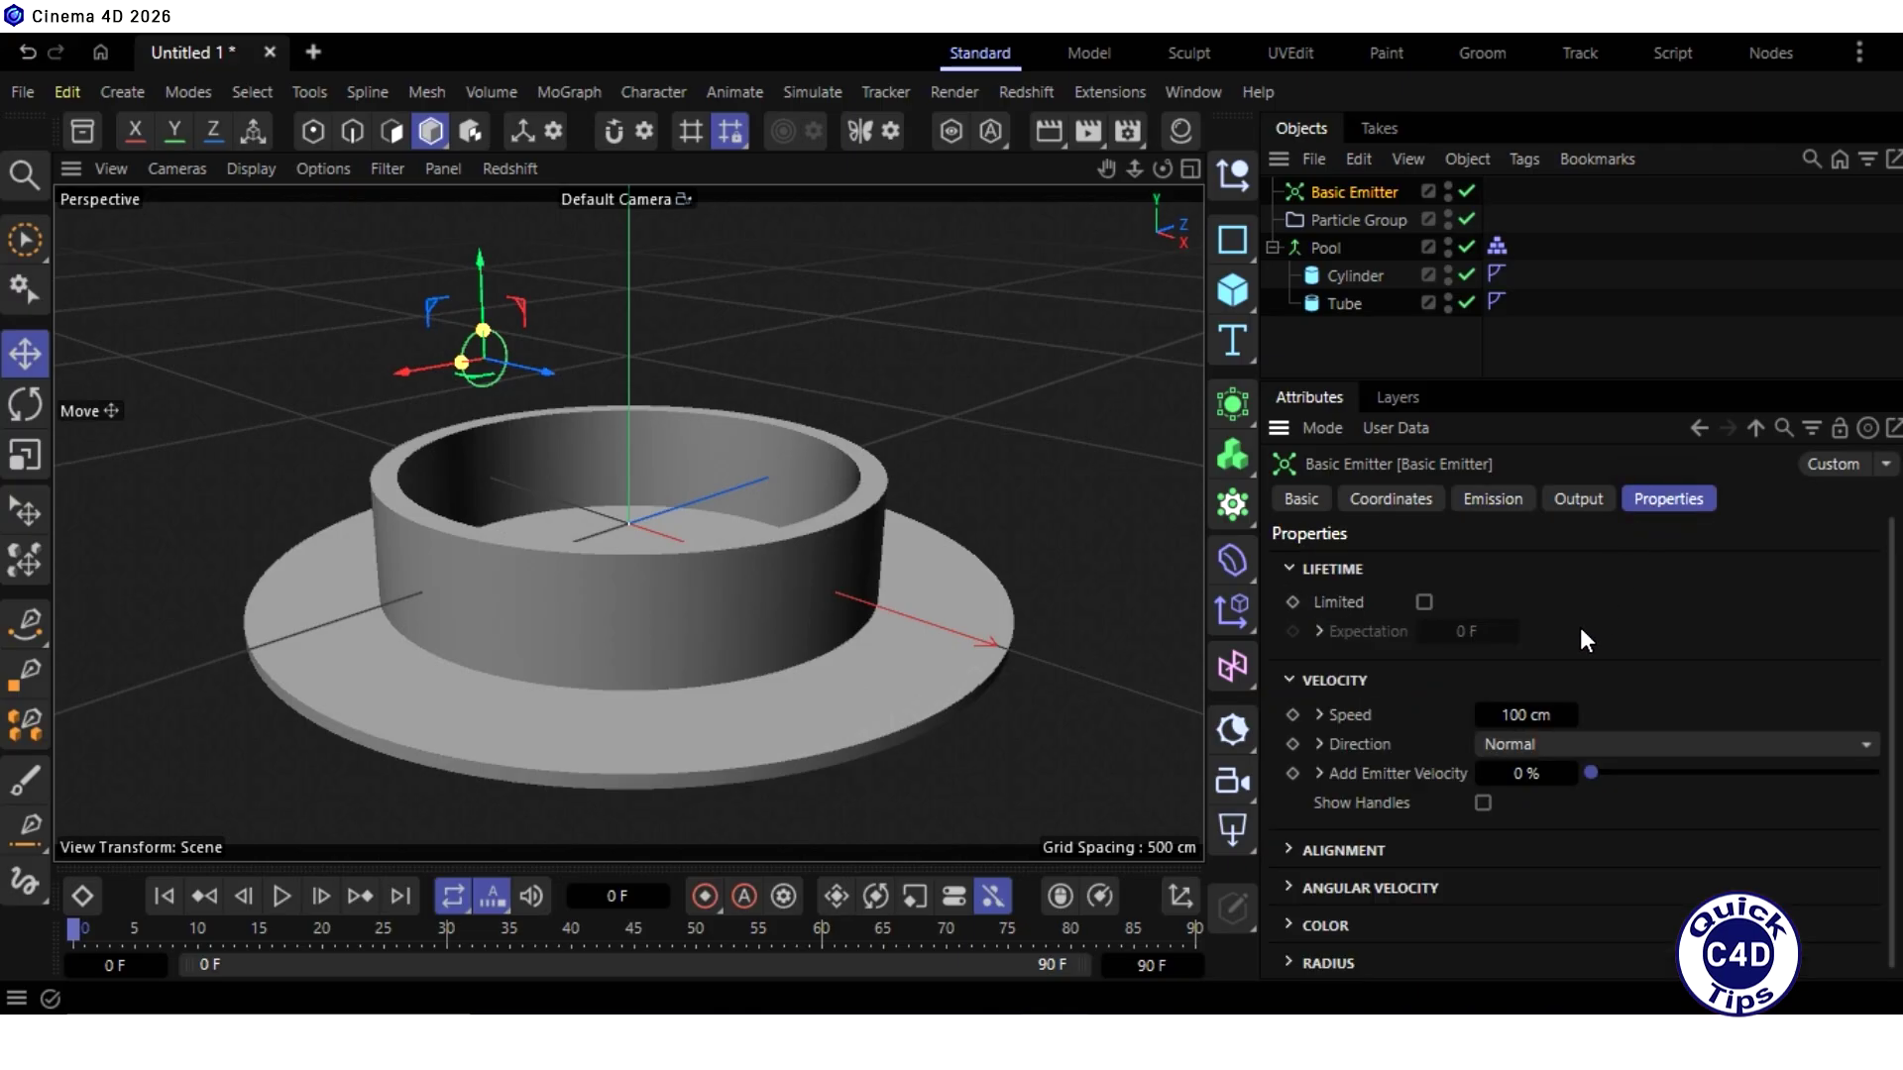
pyautogui.doubleClick(1525, 714)
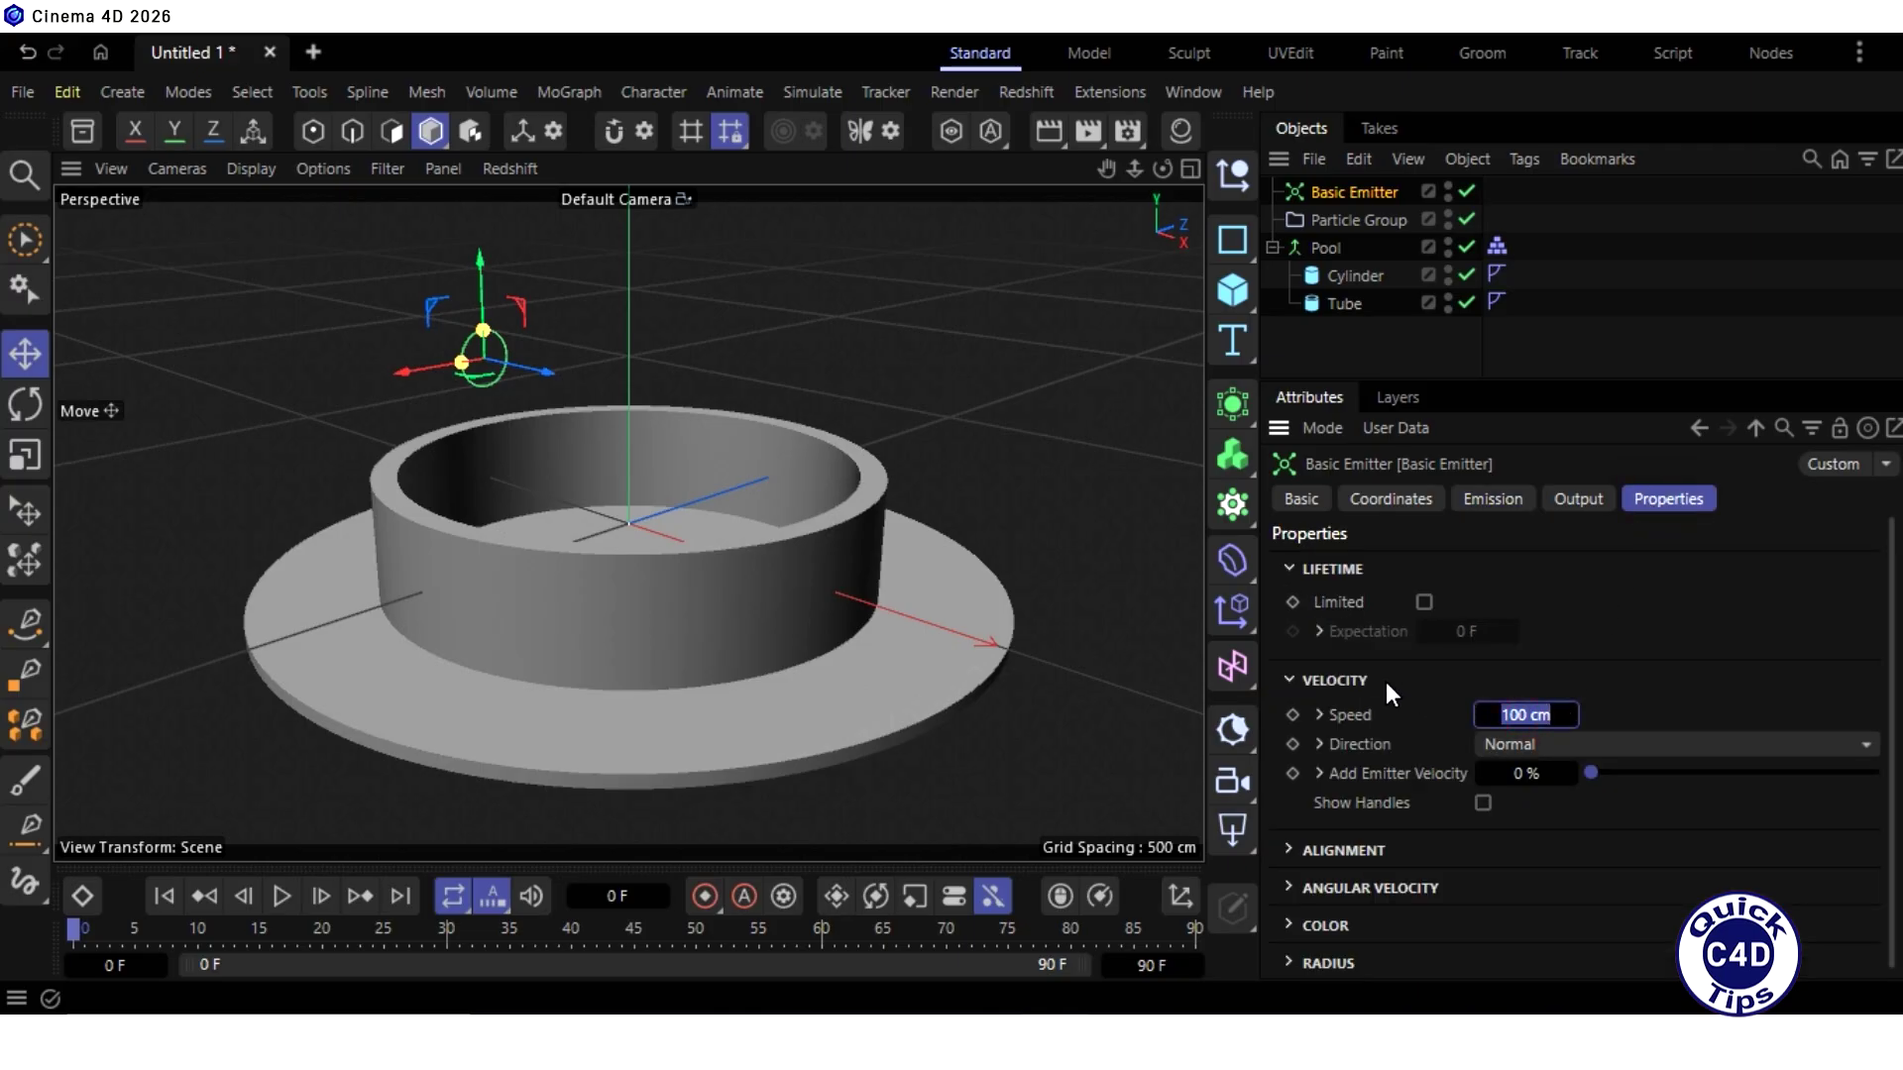
pyautogui.write('500')
pyautogui.press('Return')
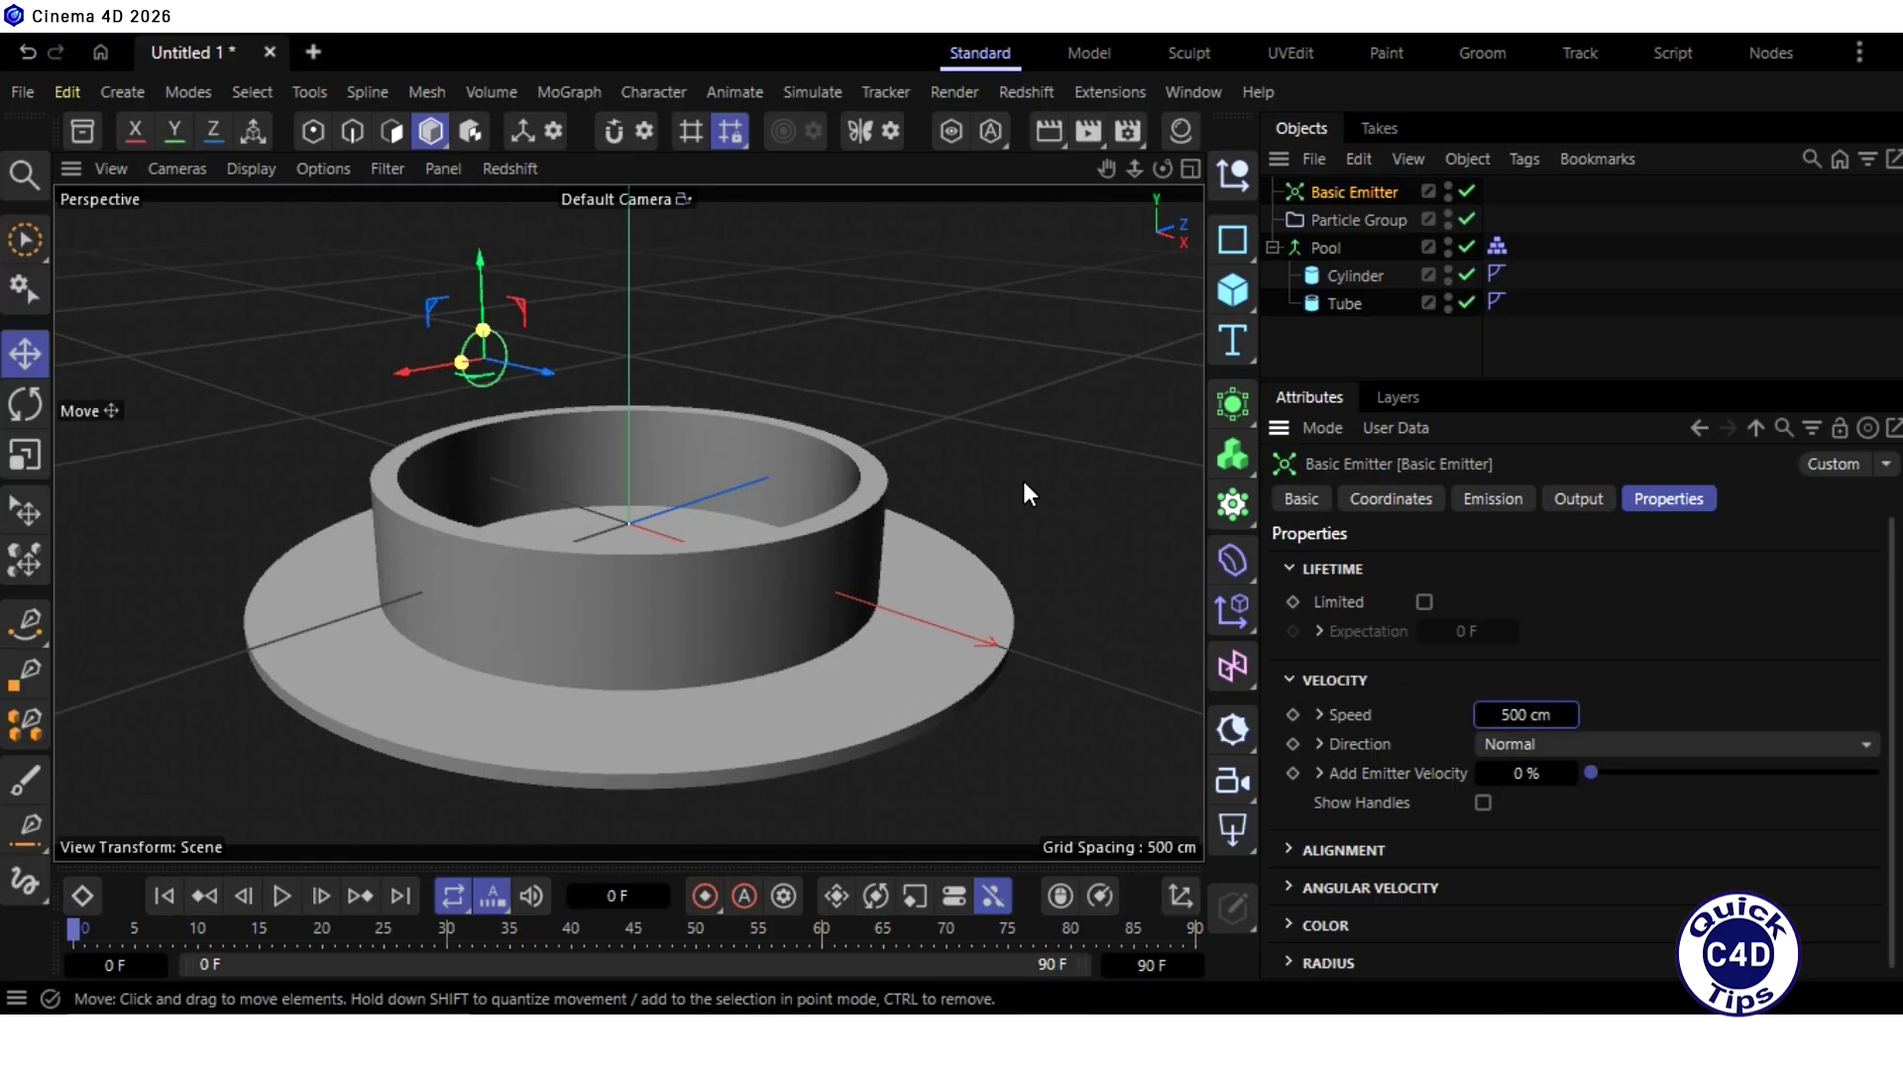
pyautogui.click(809, 91)
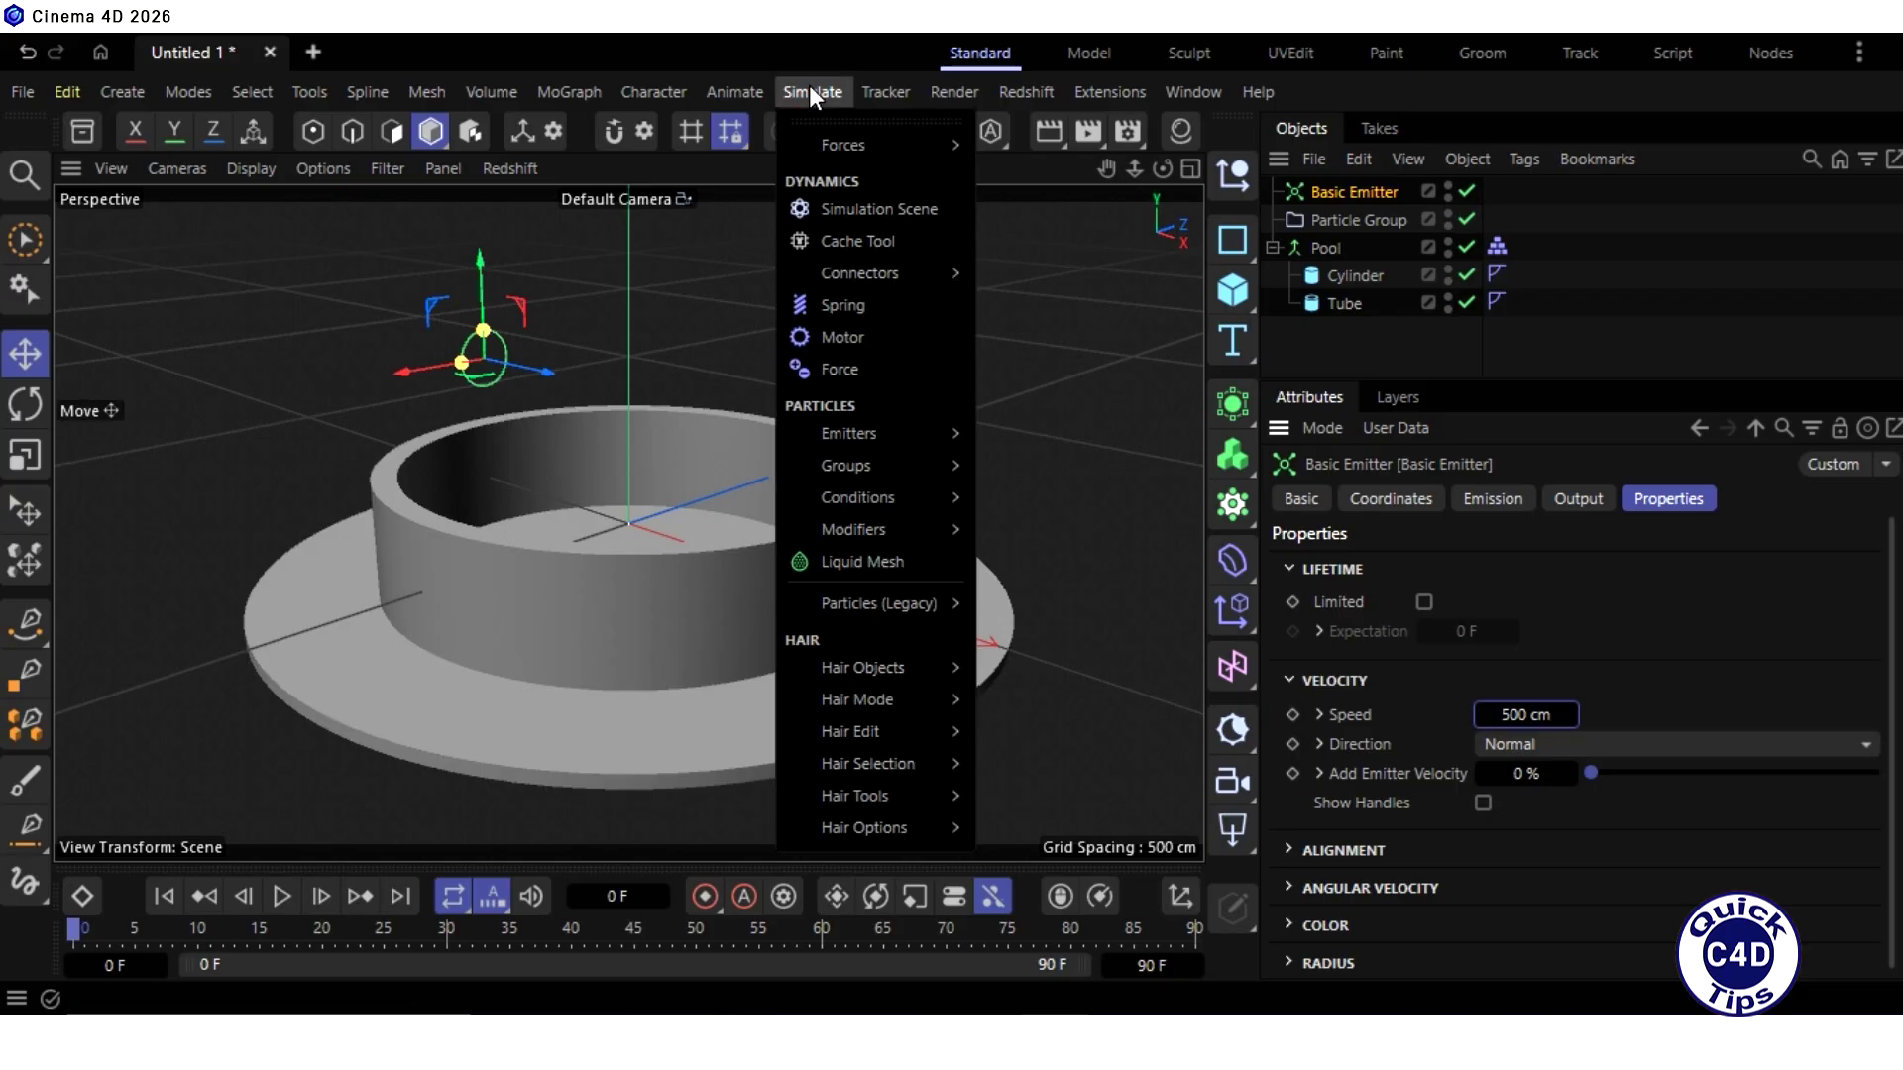
pyautogui.moveTo(861, 527)
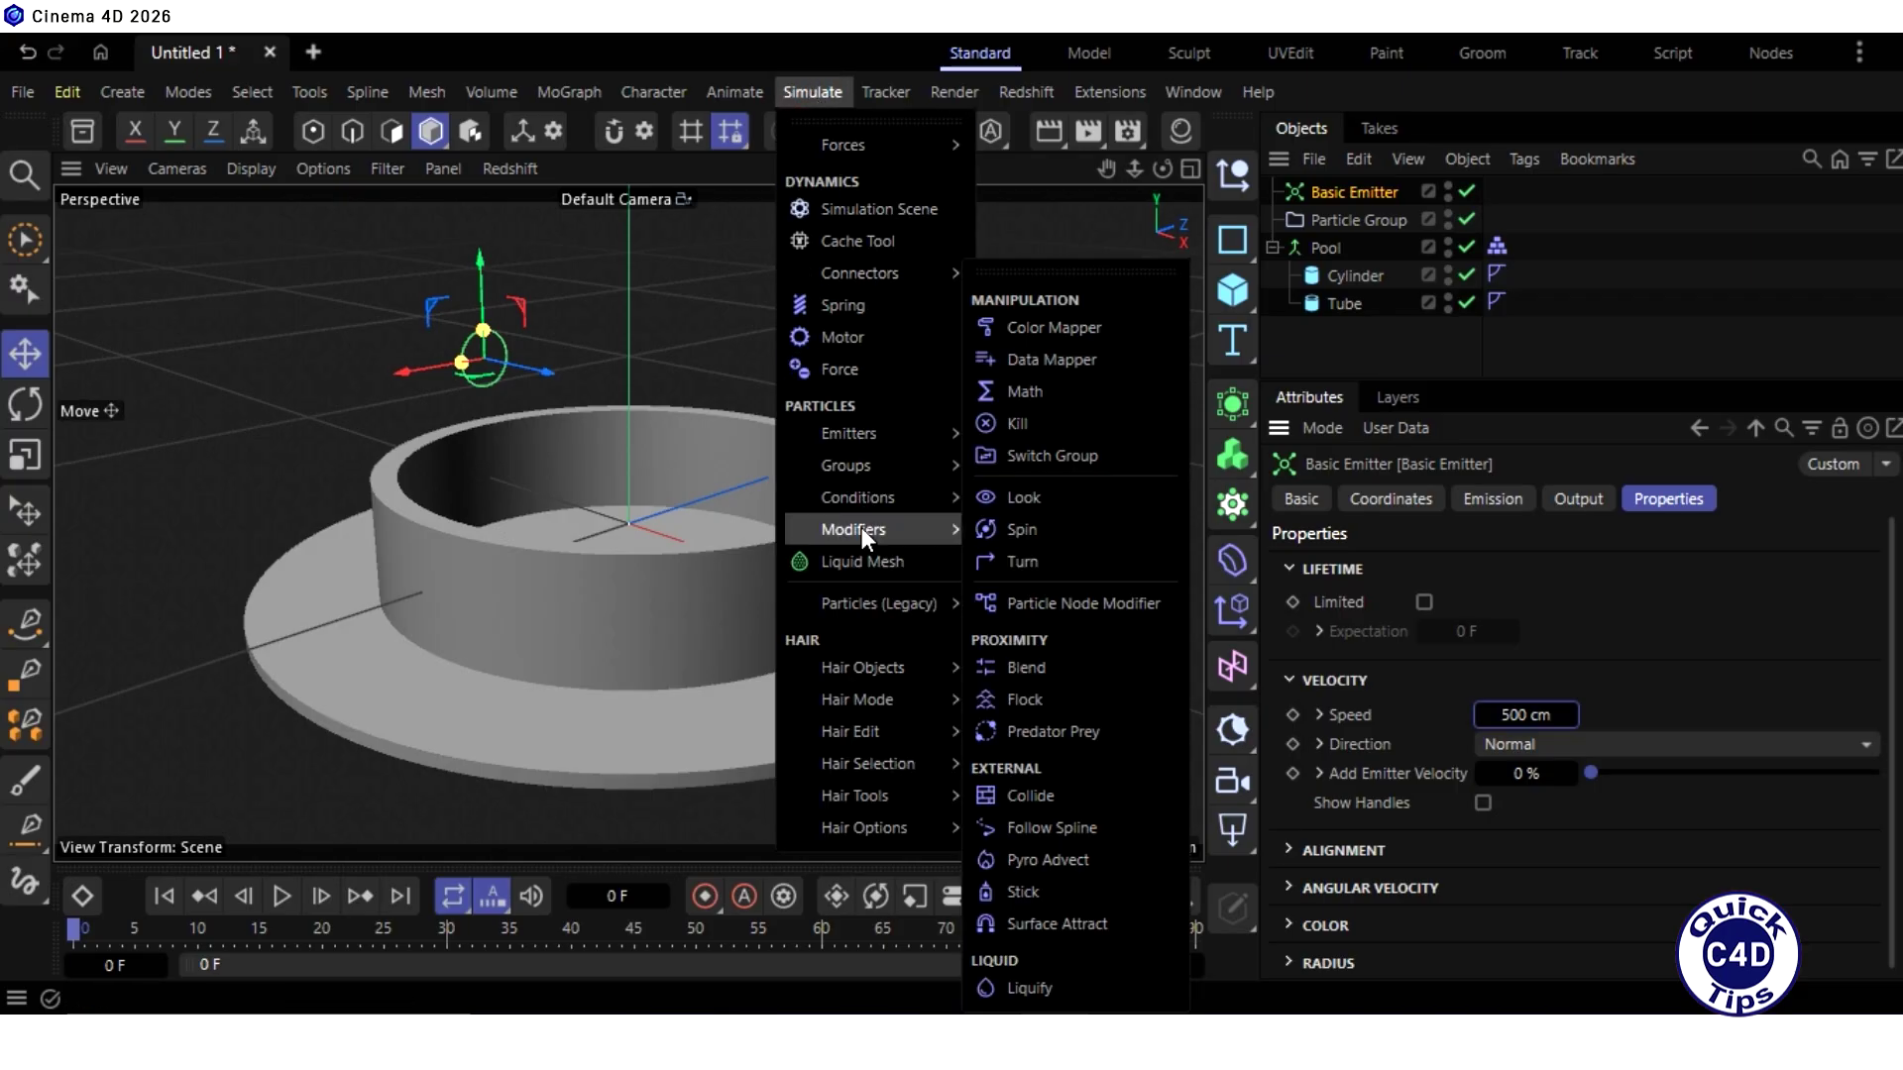
# Step: Place a Liquify modifier under Particle Group and set the timeline end frame to 170
pyautogui.click(1063, 989)
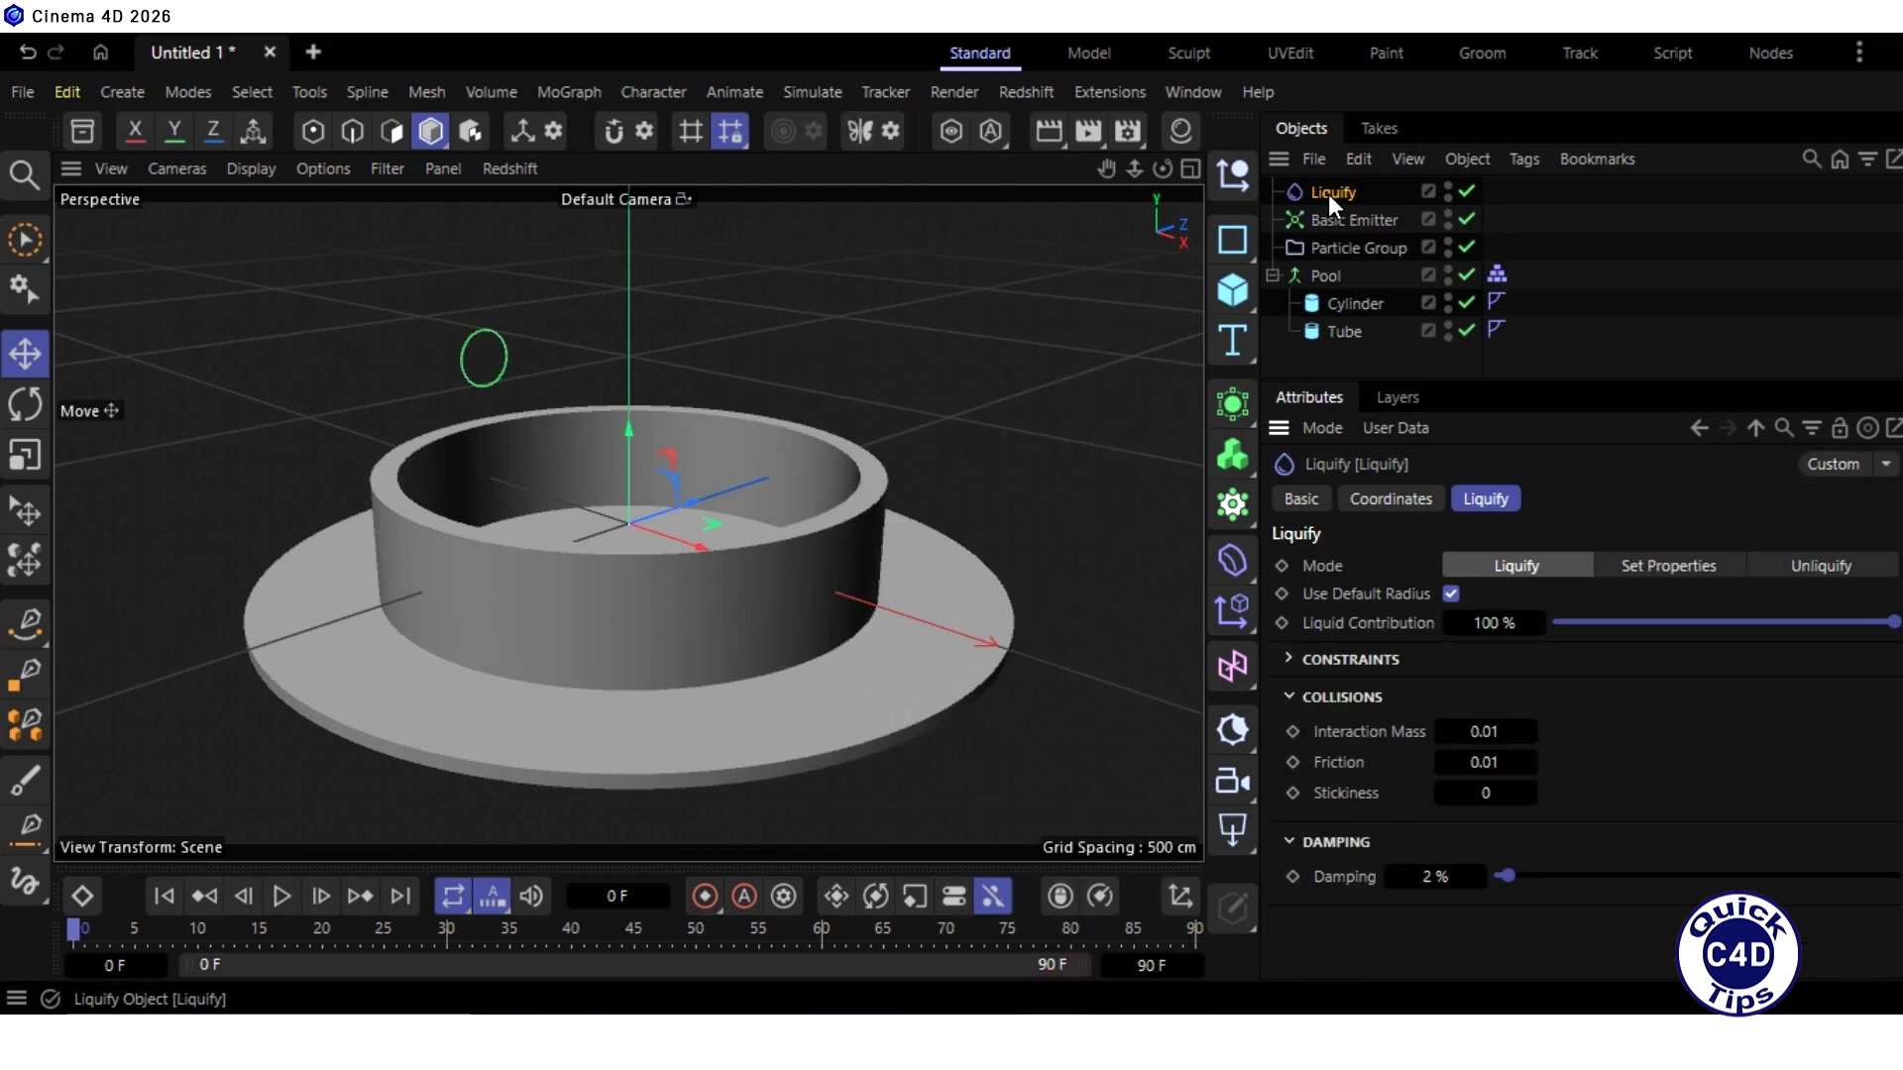
pyautogui.moveTo(1330, 192); pyautogui.dragTo(1344, 247)
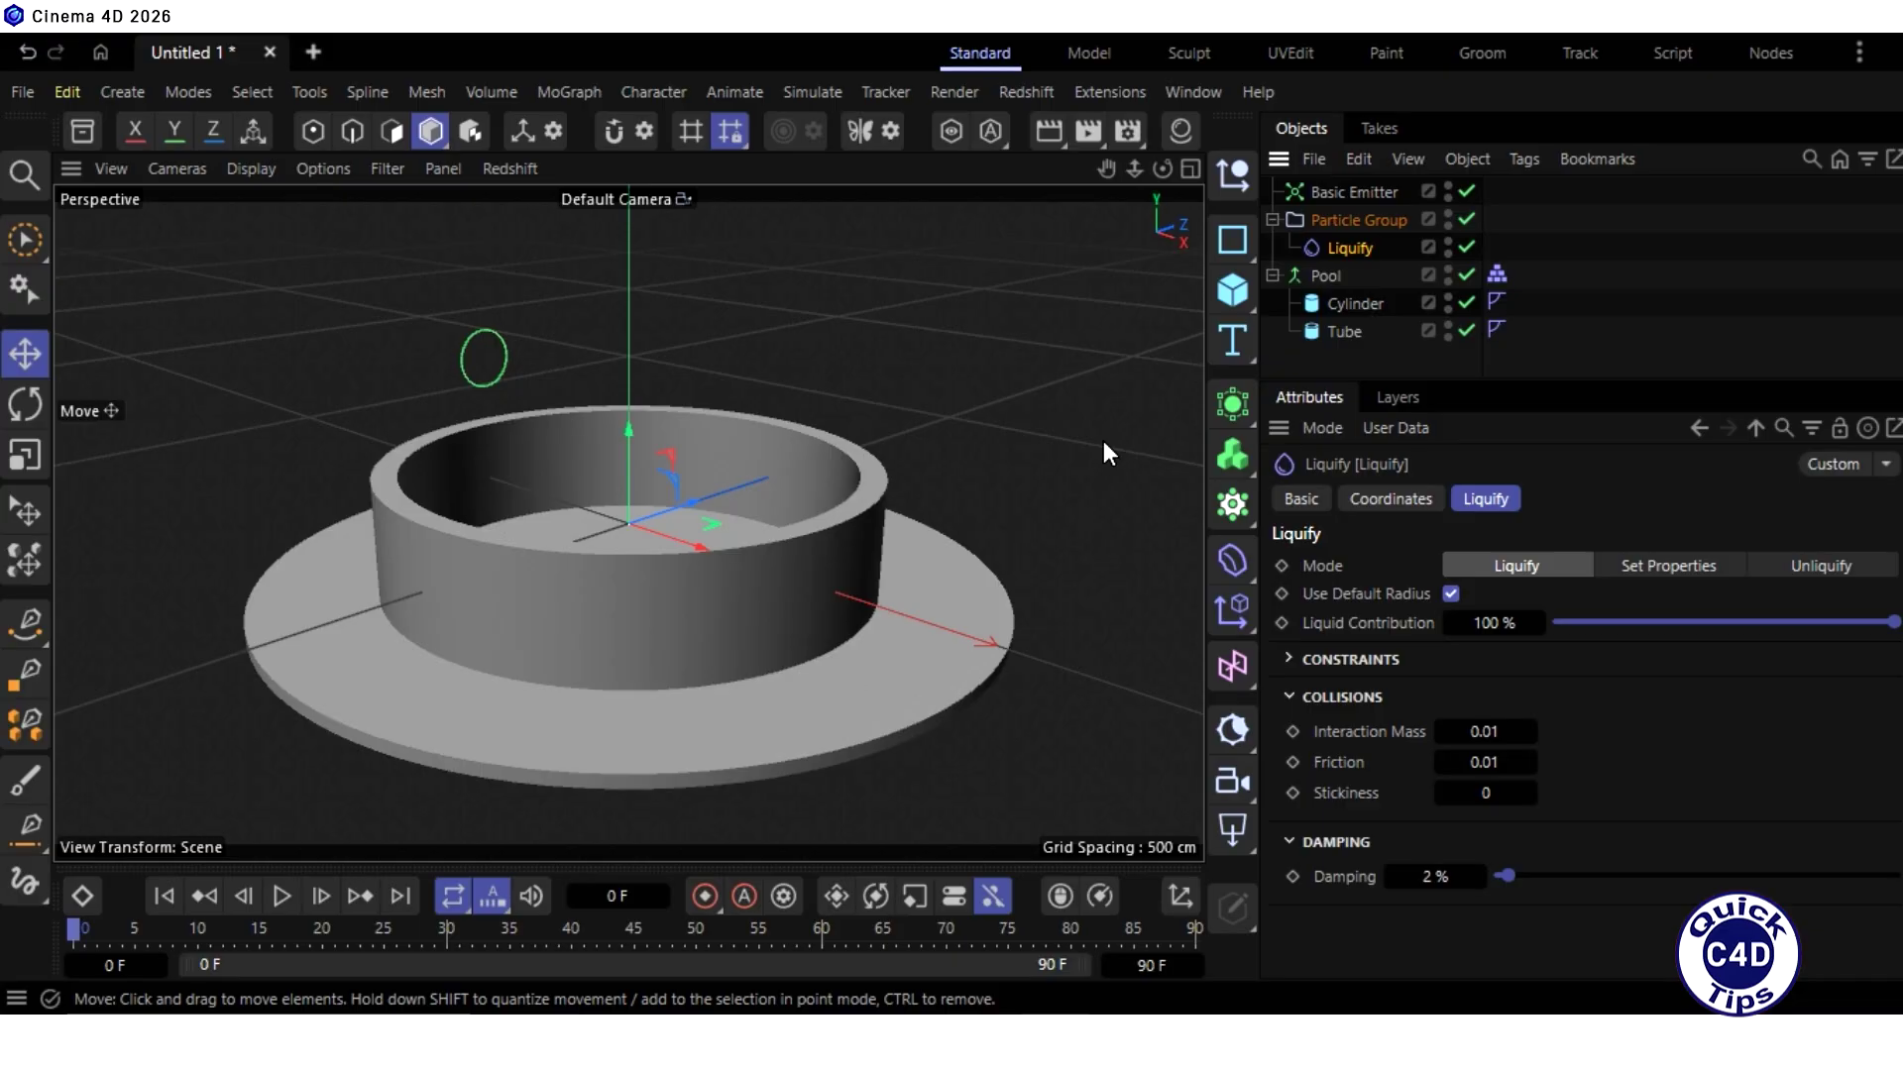
pyautogui.doubleClick(1152, 965)
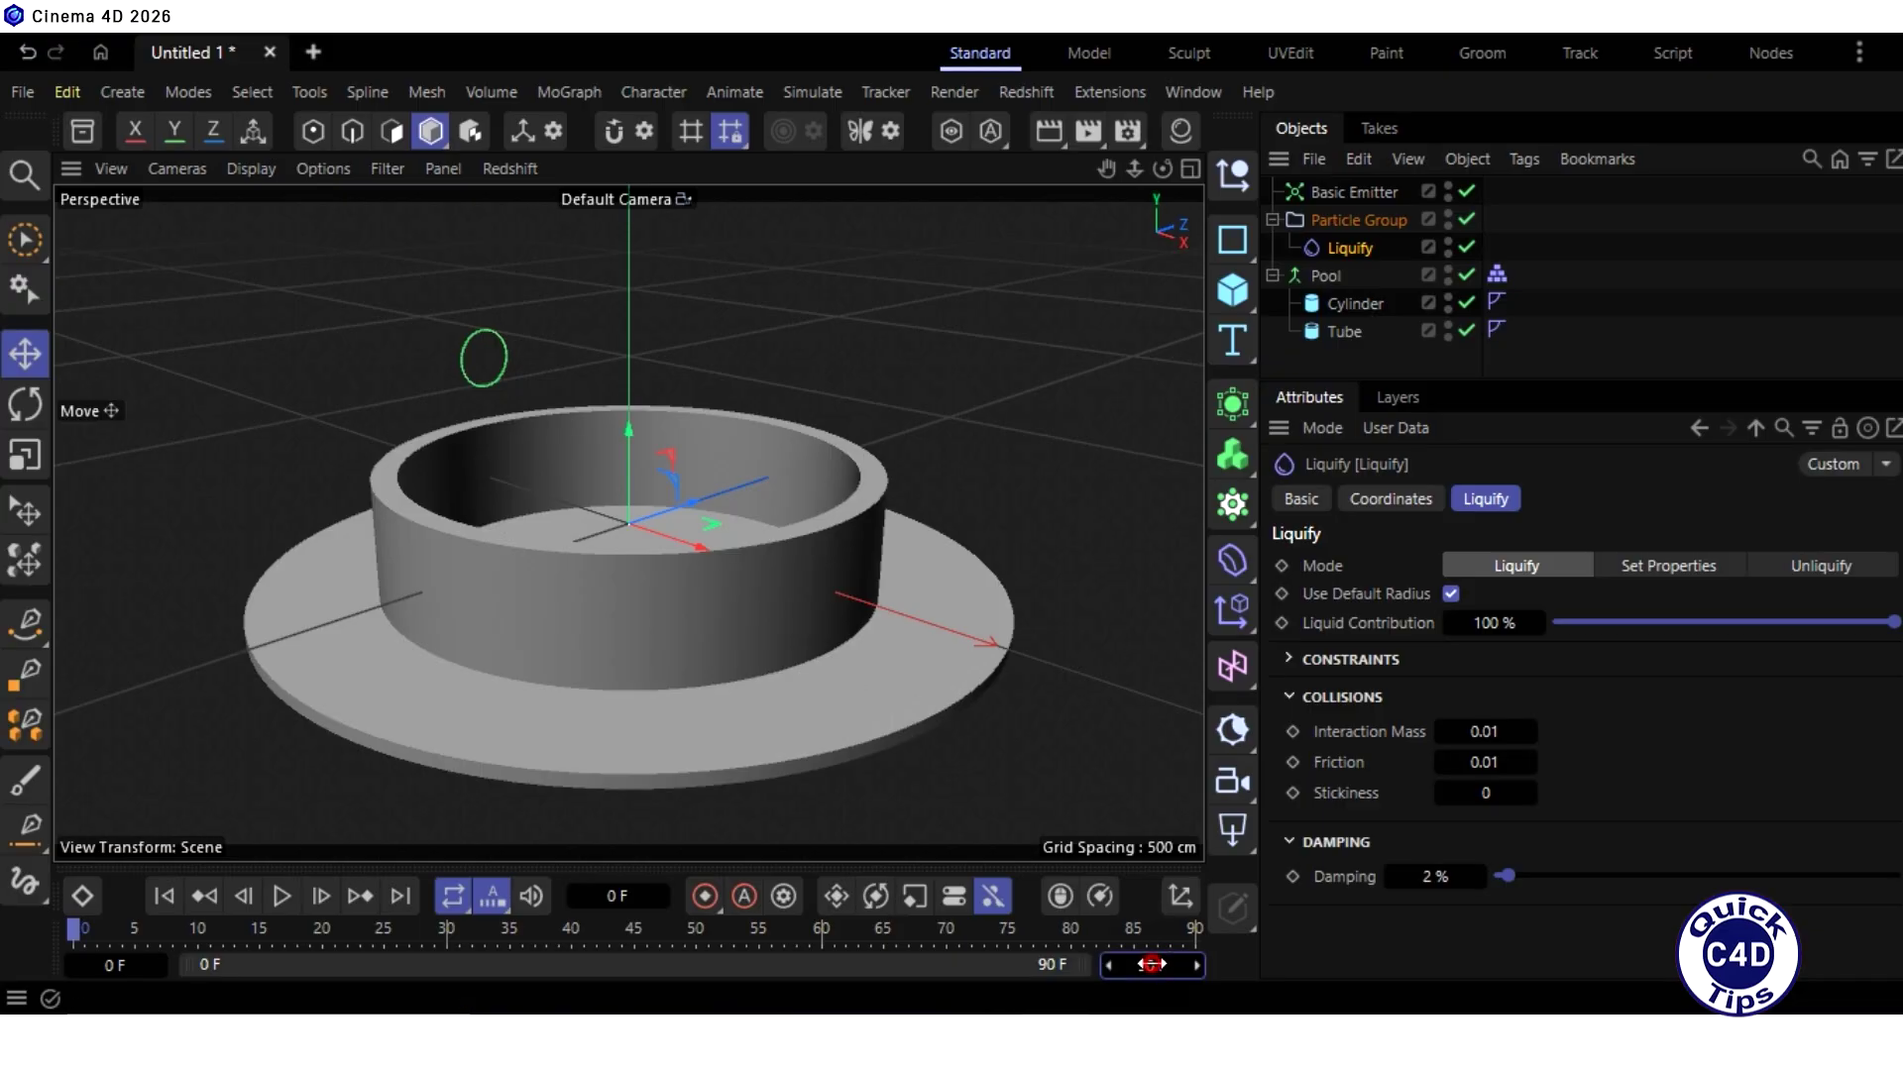
pyautogui.write('170')
pyautogui.press('Return')
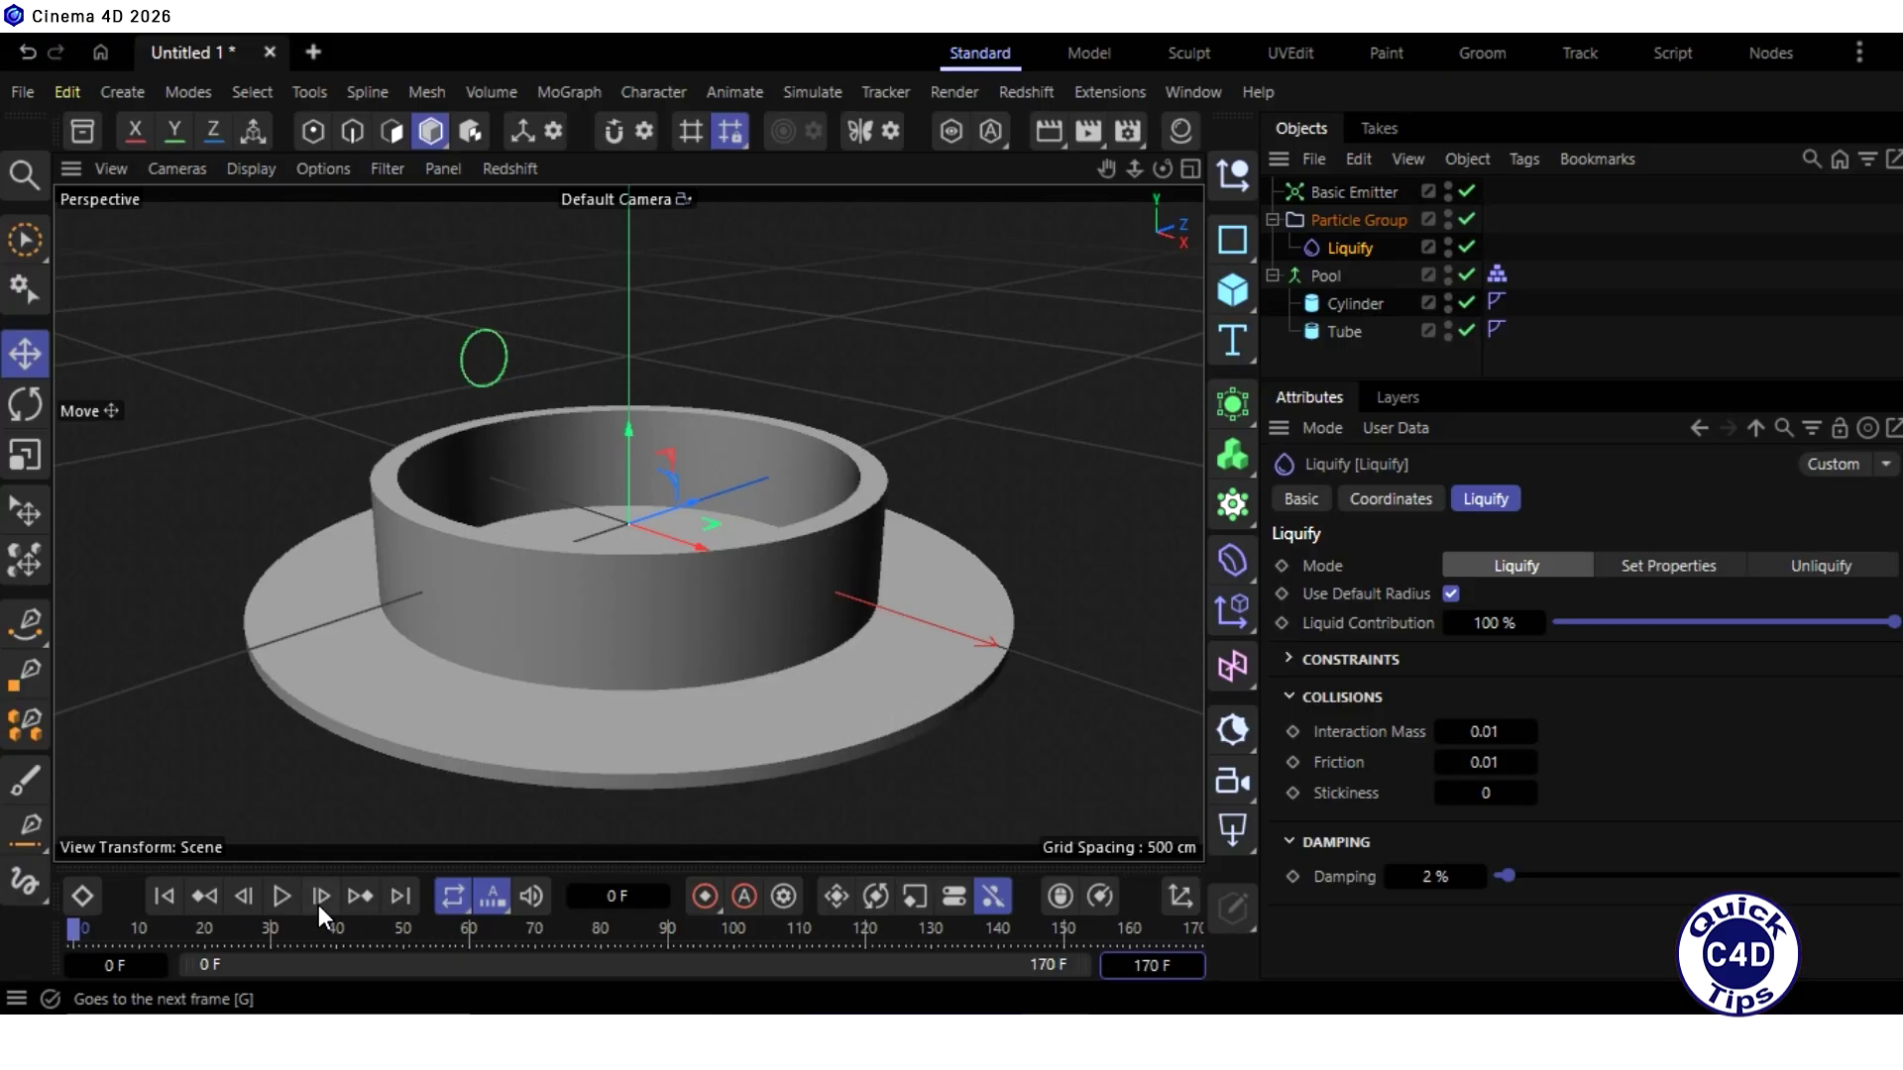
pyautogui.click(281, 896)
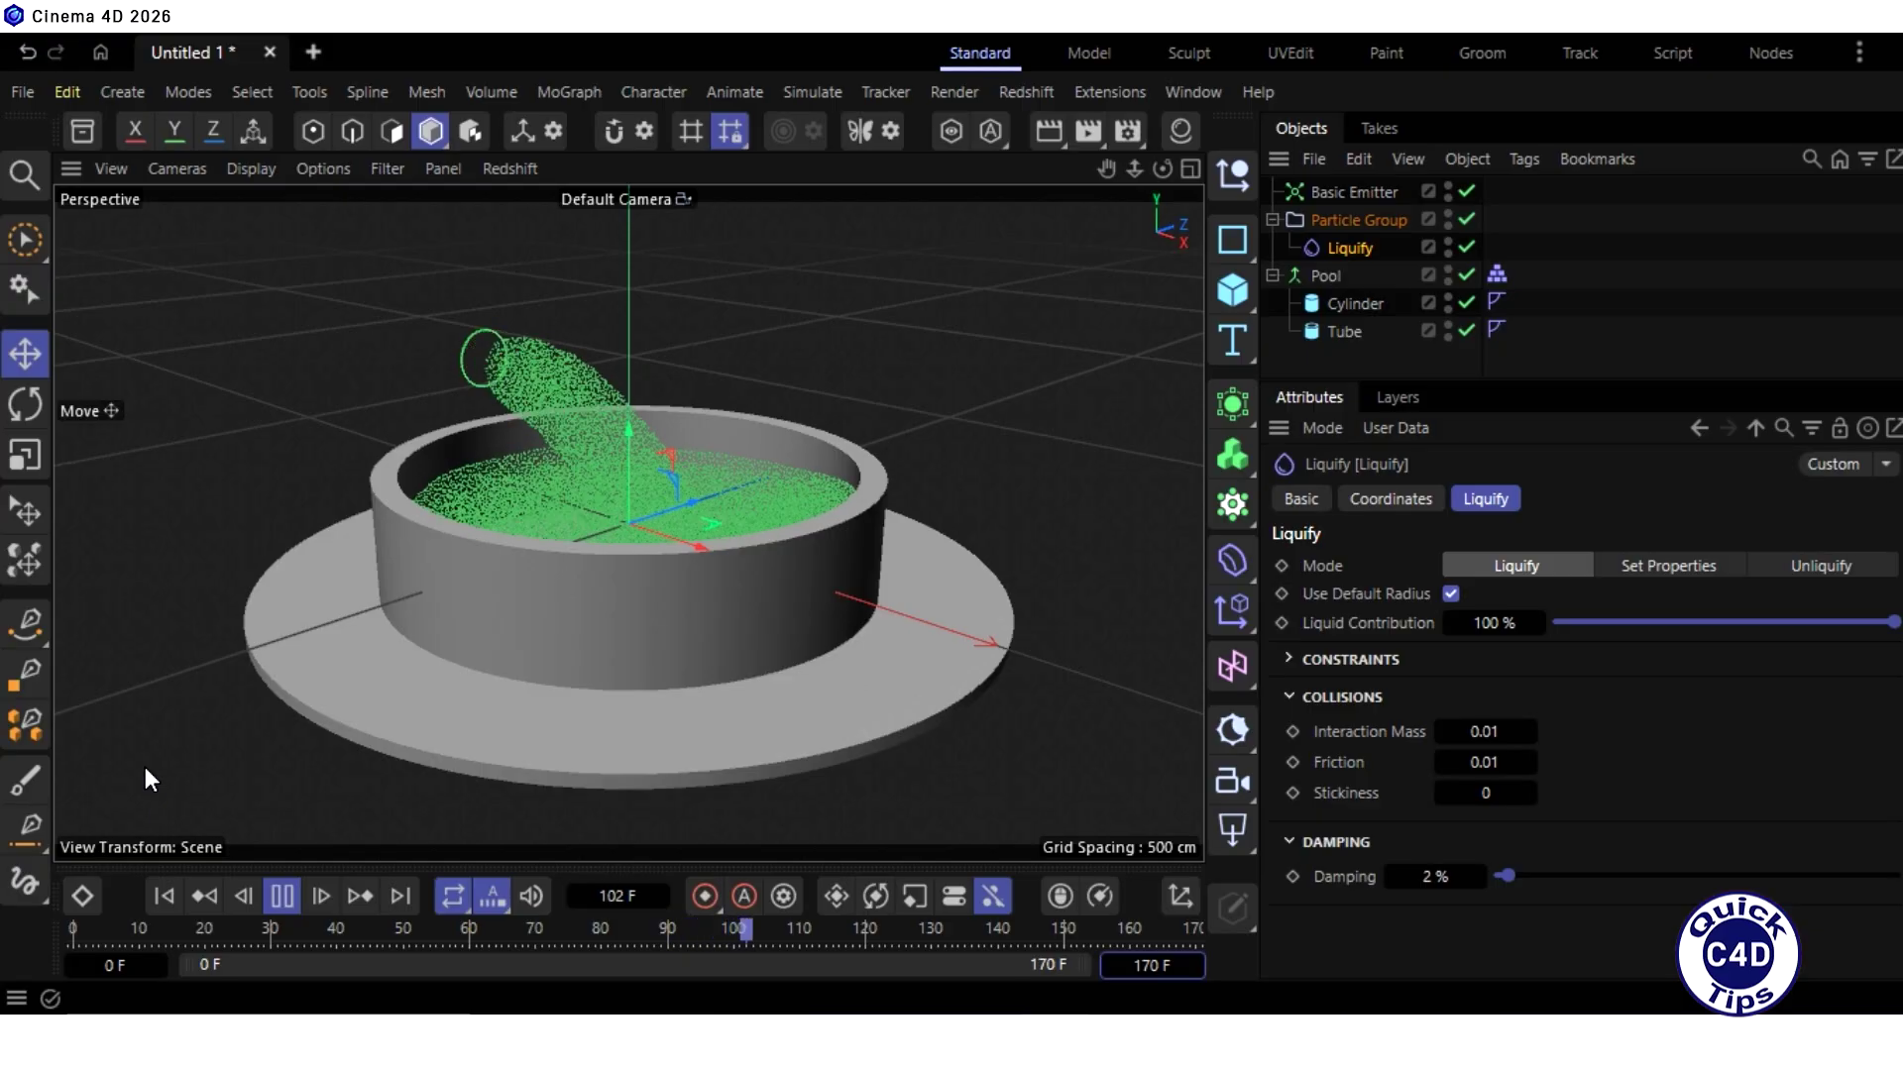
pyautogui.click(286, 892)
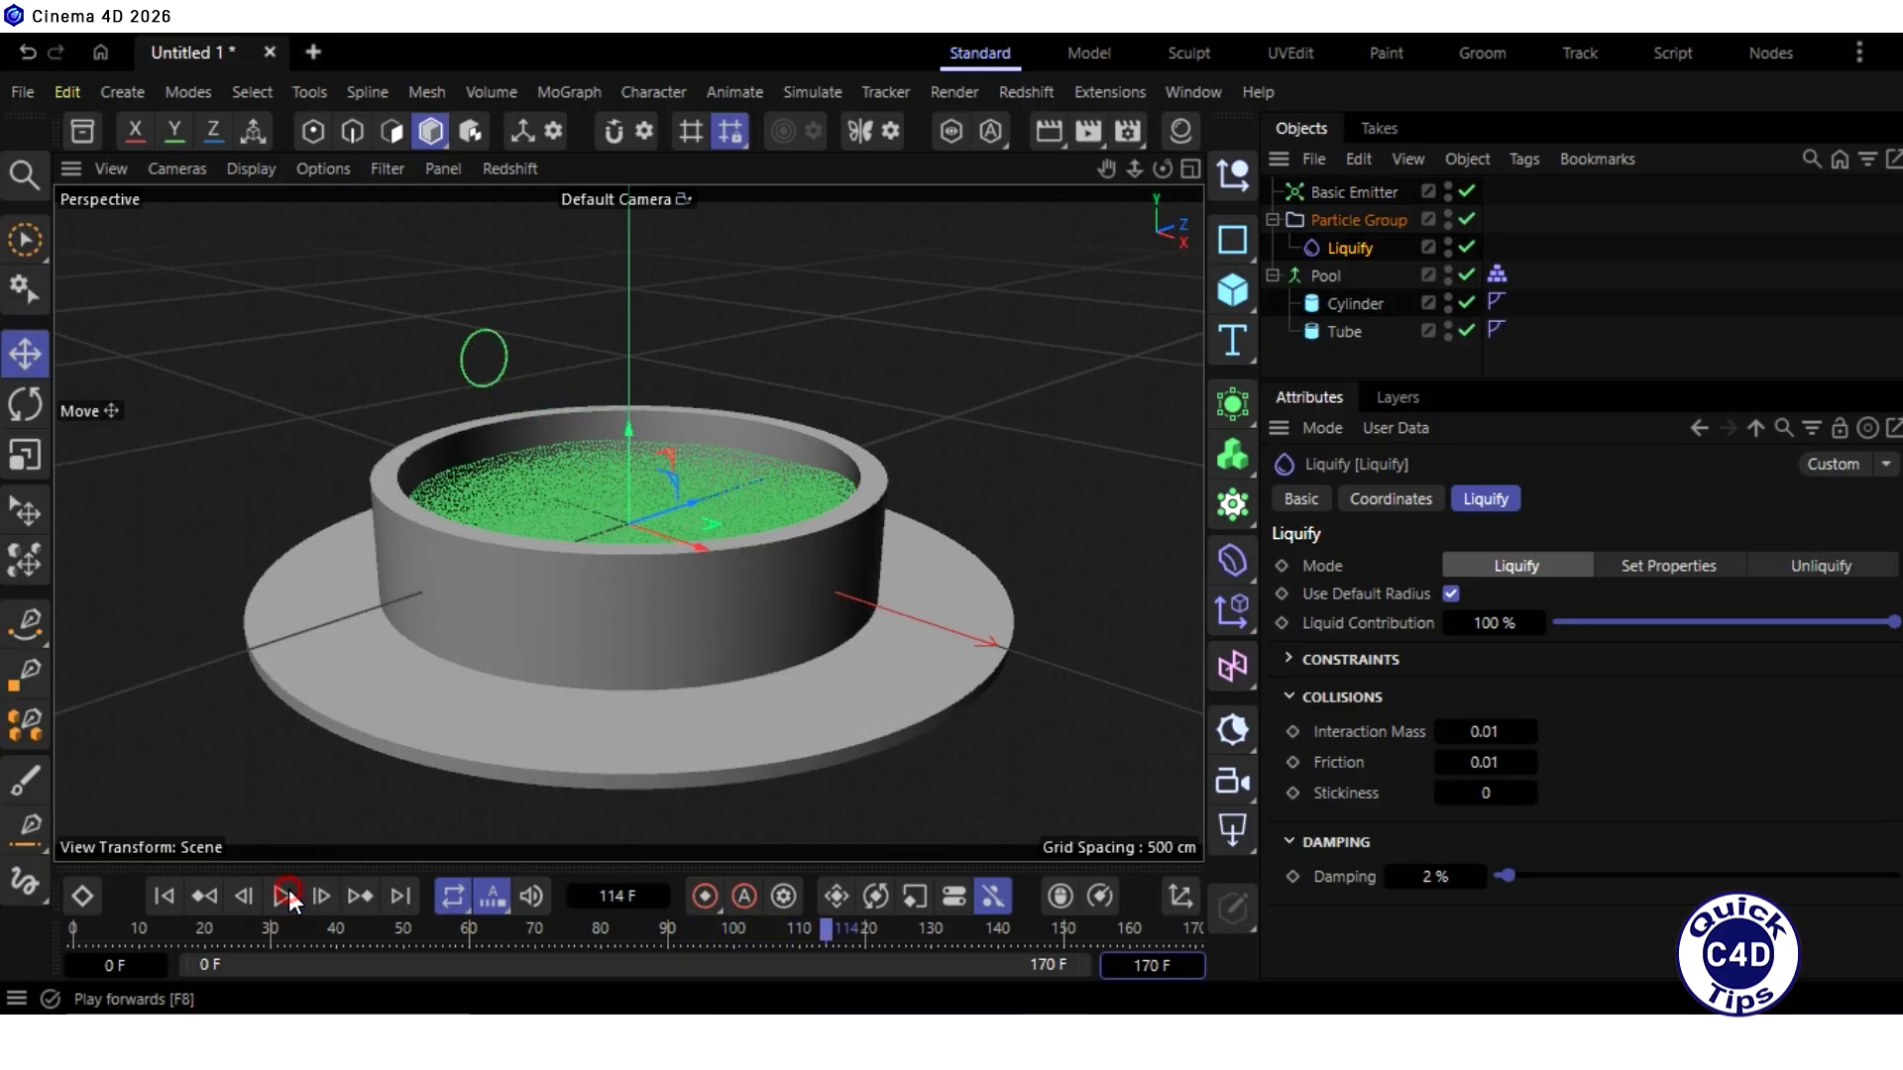
pyautogui.click(164, 896)
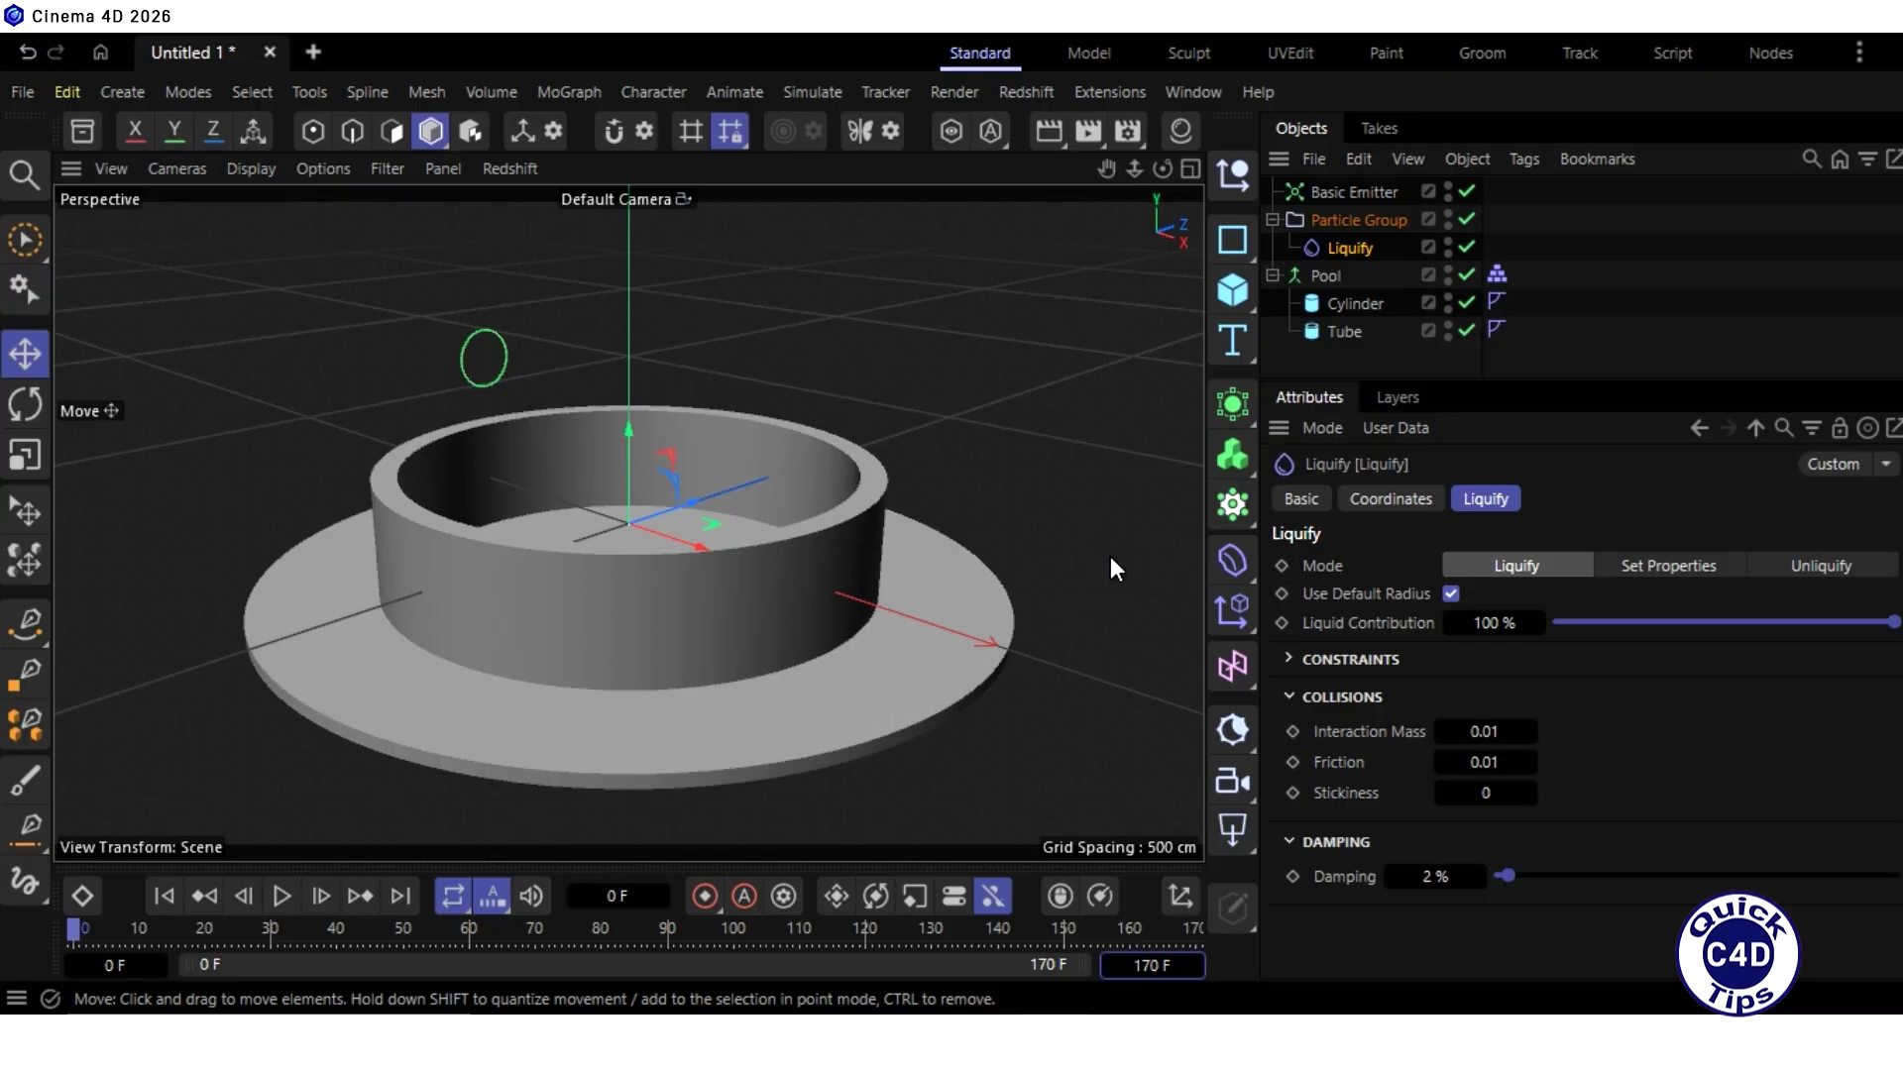
# Step: Add a Liquid Mesh, play the simulation to check the liquid, then return to the first frame
pyautogui.click(811, 91)
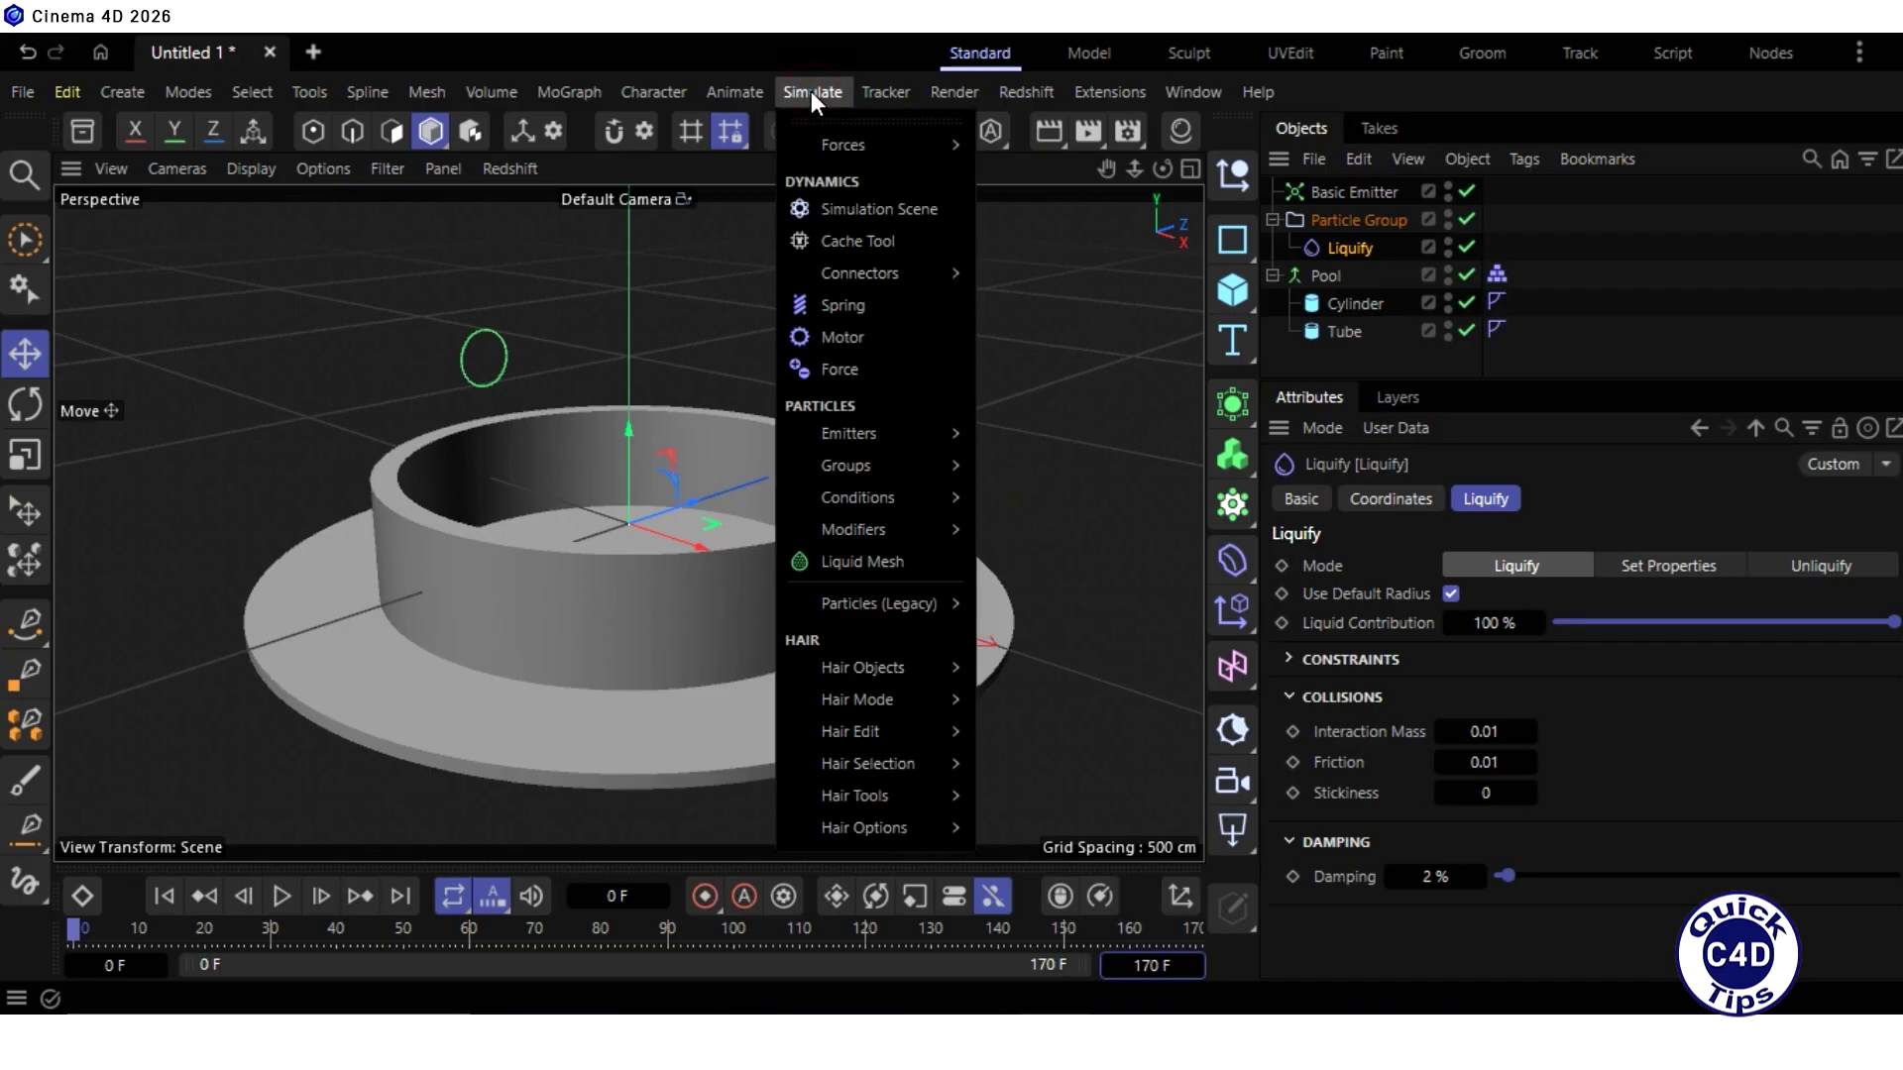
pyautogui.click(852, 561)
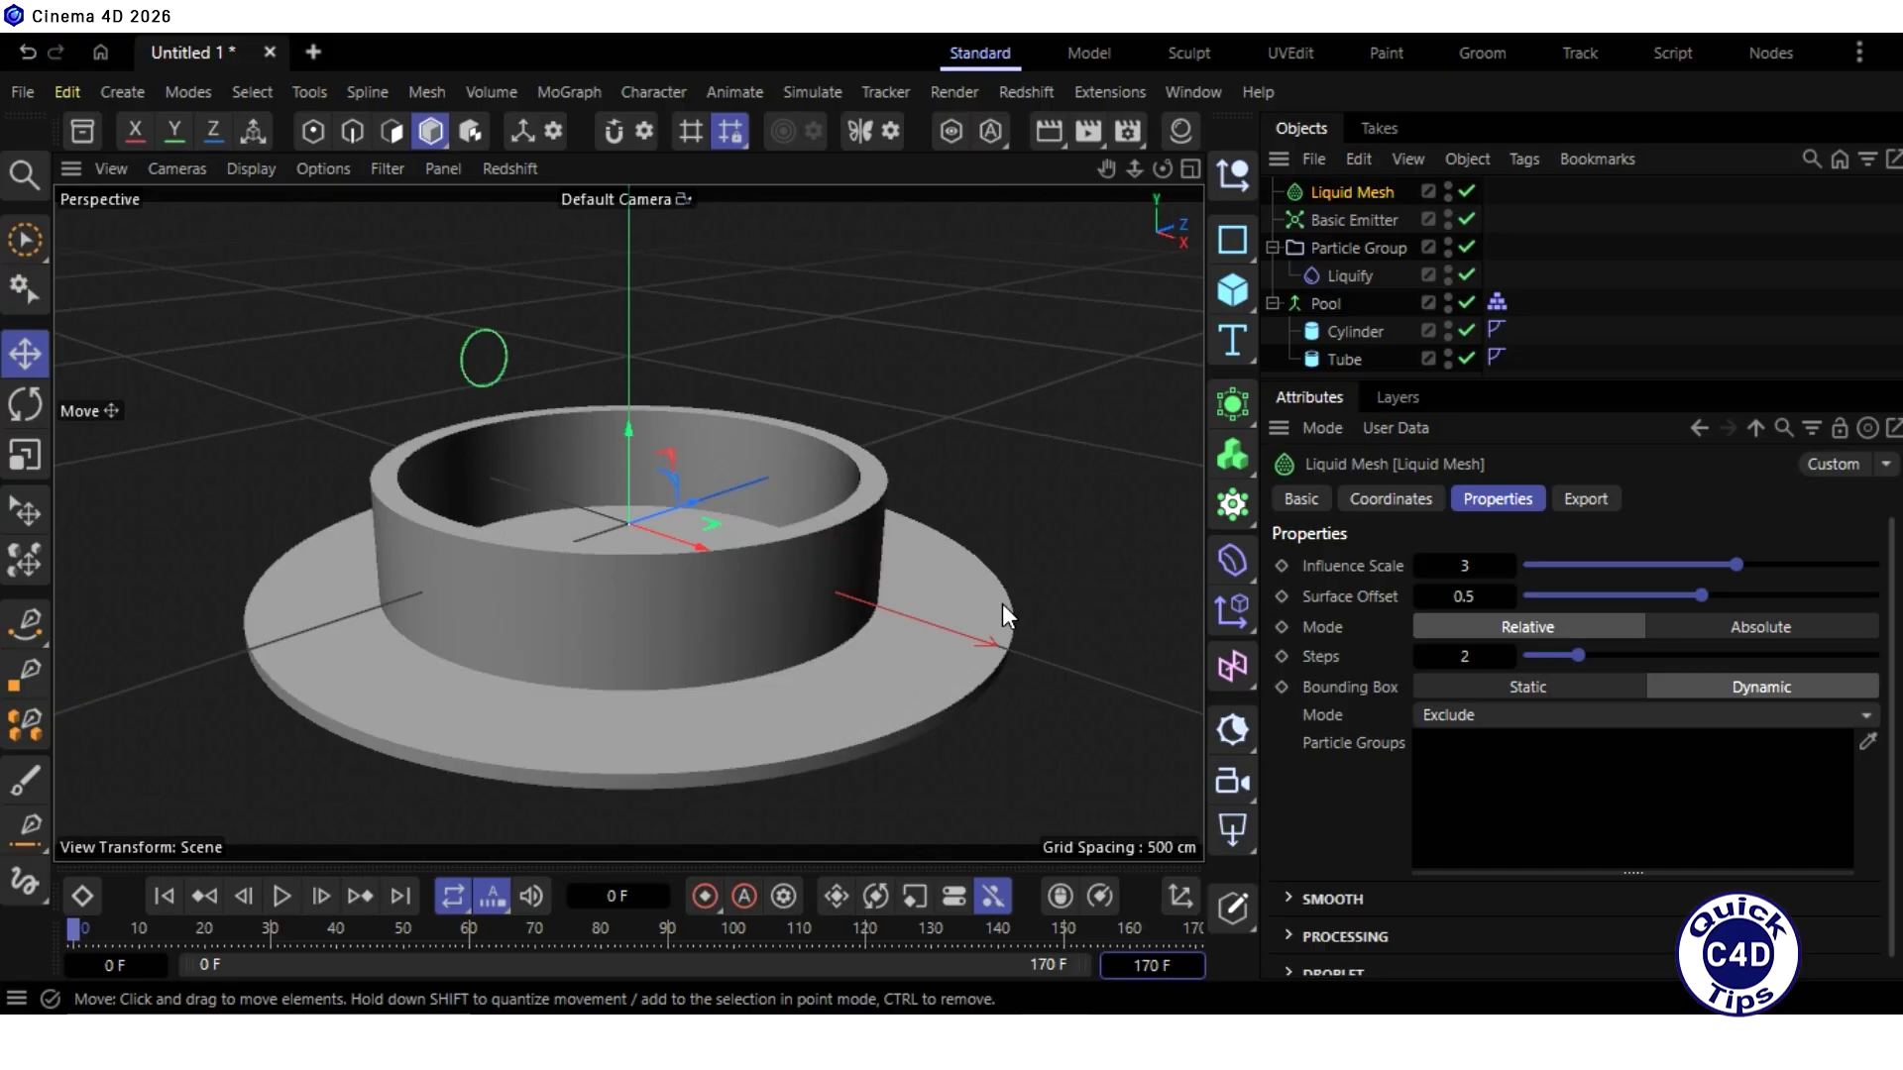
pyautogui.click(282, 896)
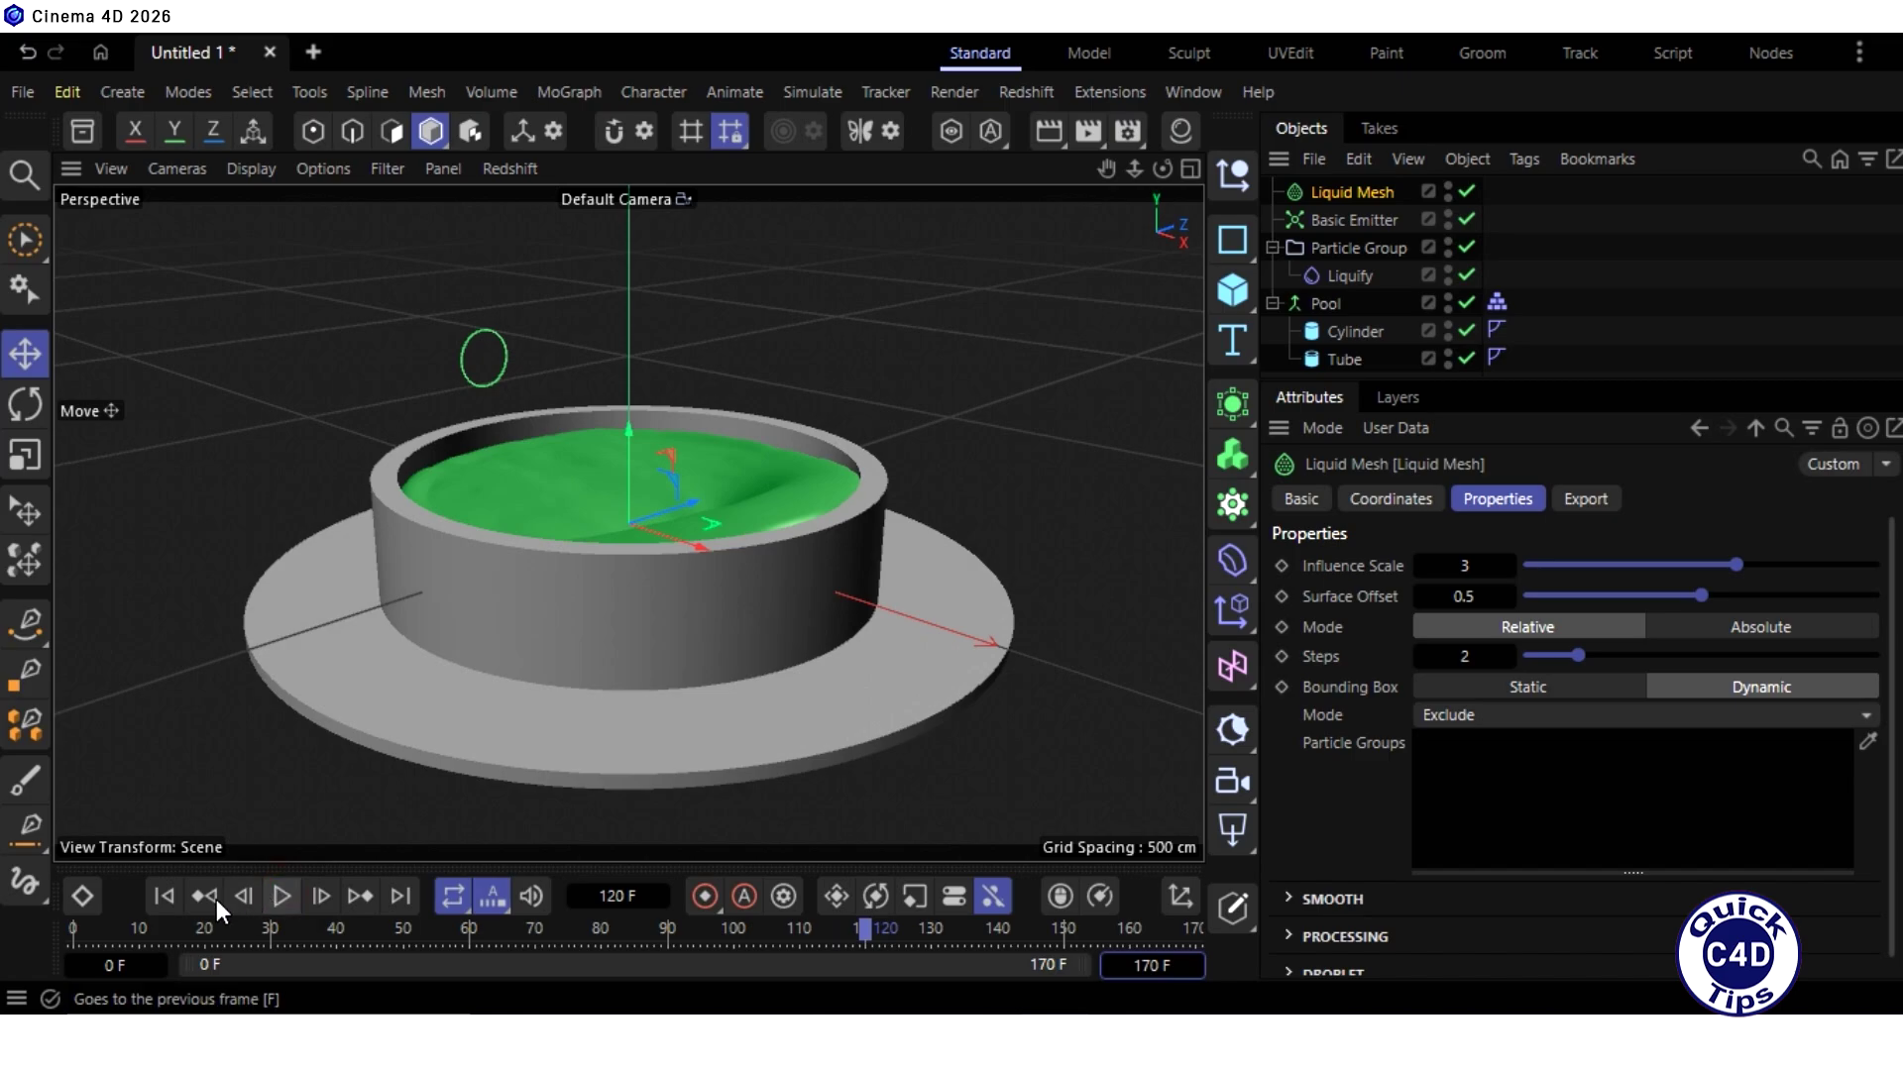
pyautogui.click(164, 896)
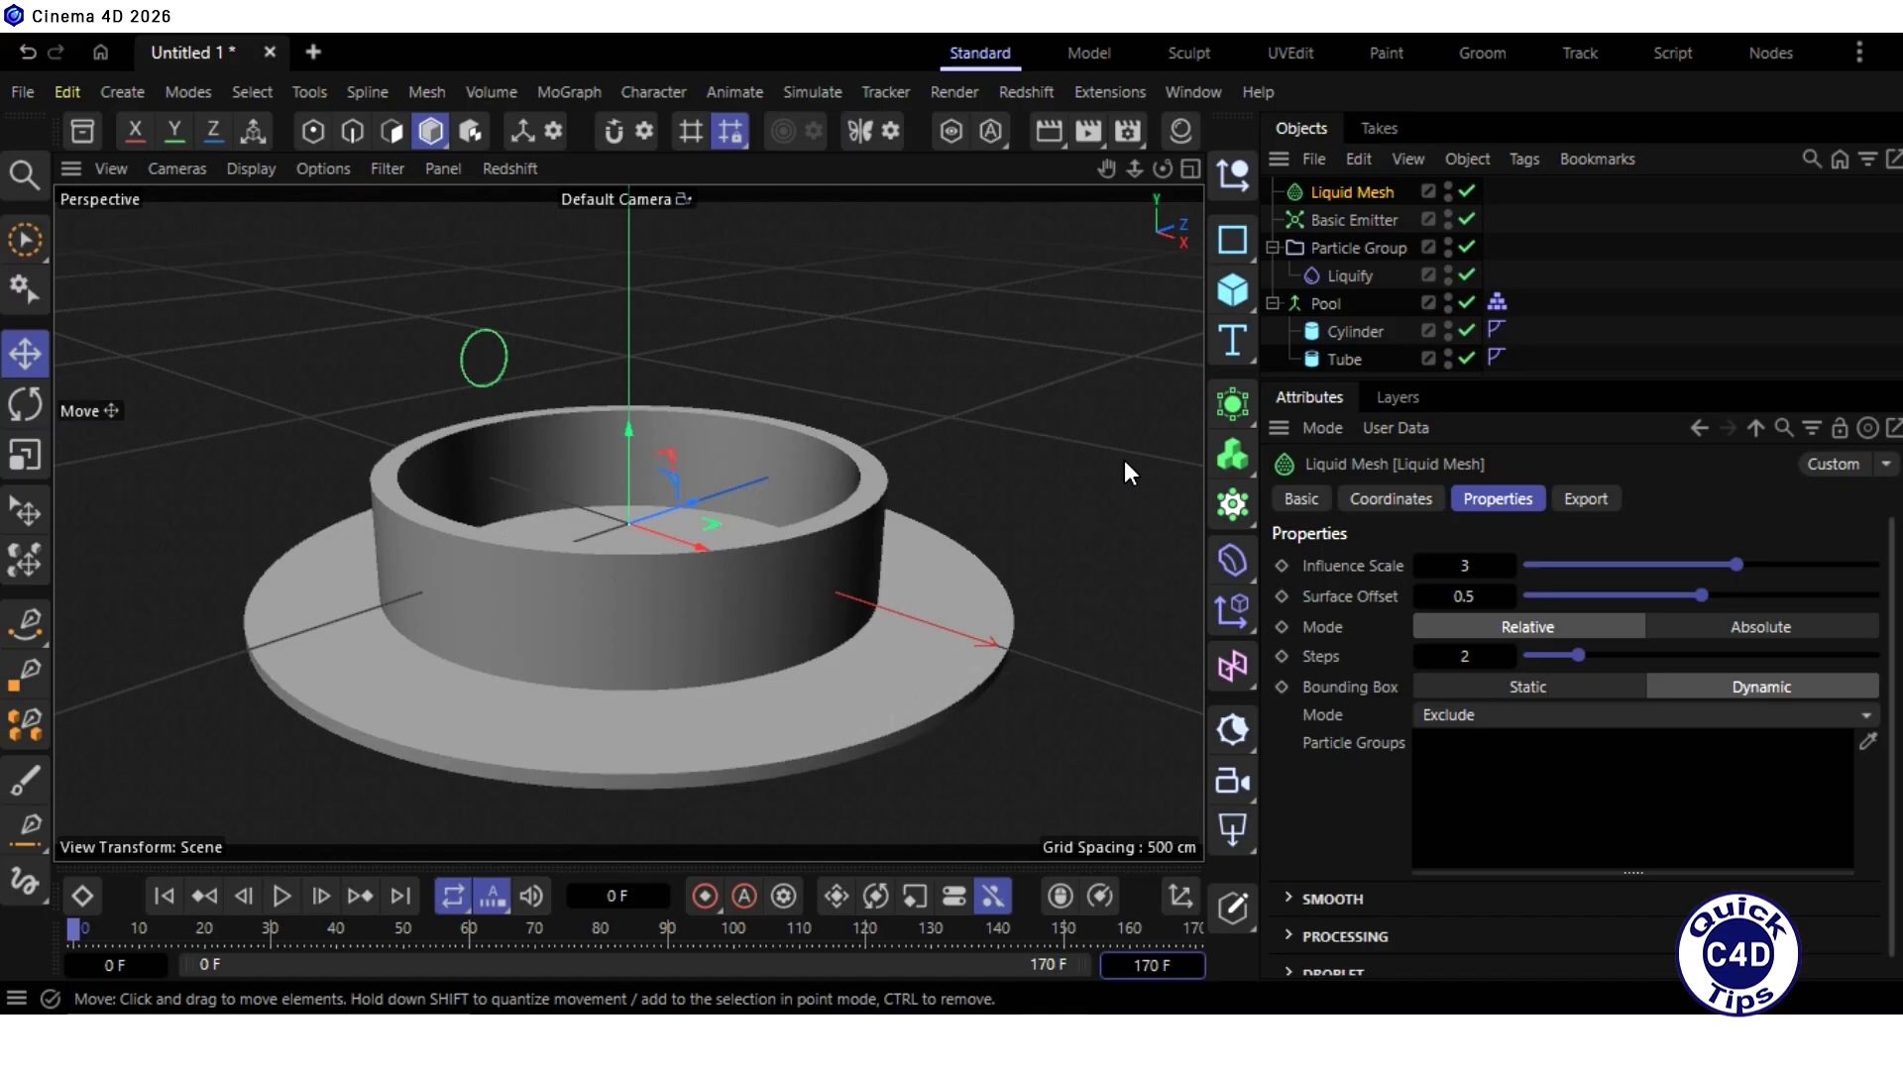
# Step: Search the Asset Browser for 'water', apply Deep Blue Sea to Liquid Mesh, then close the browser
pyautogui.click(82, 132)
pyautogui.click(262, 306)
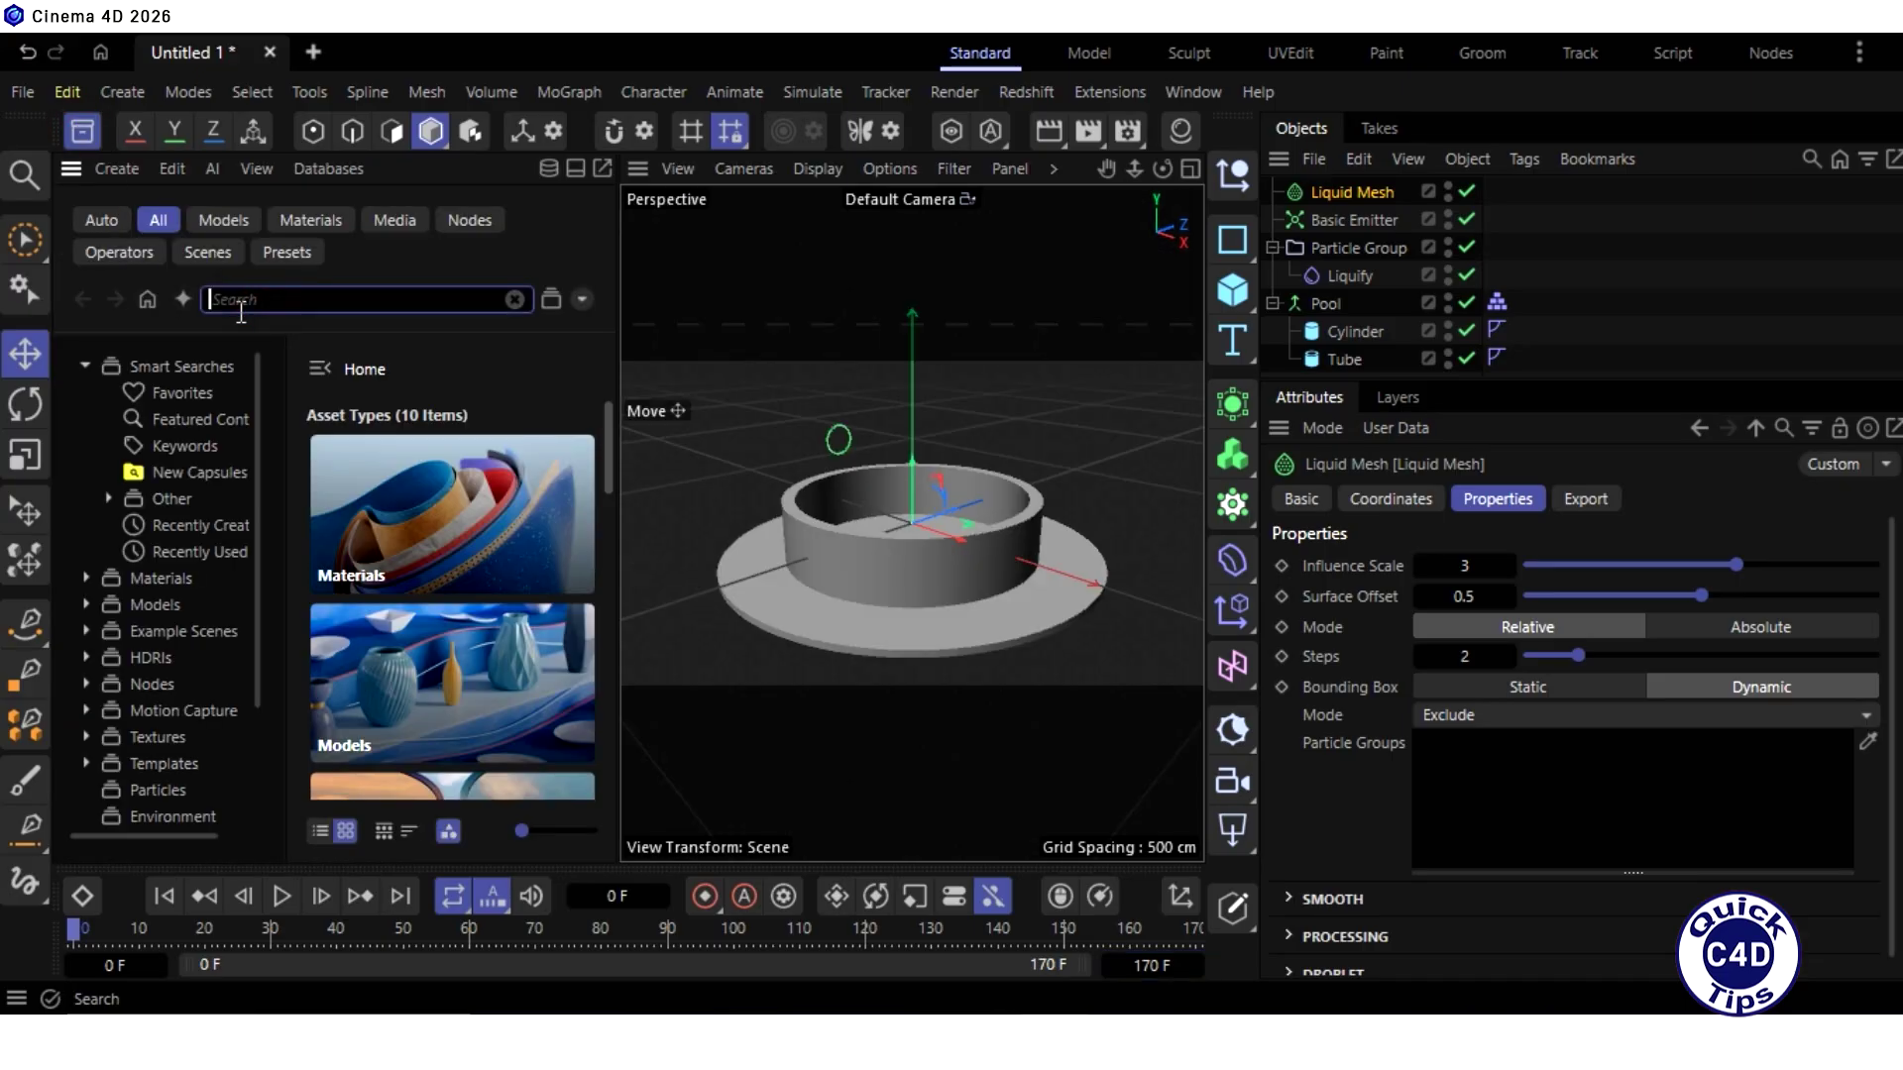
pyautogui.write('water')
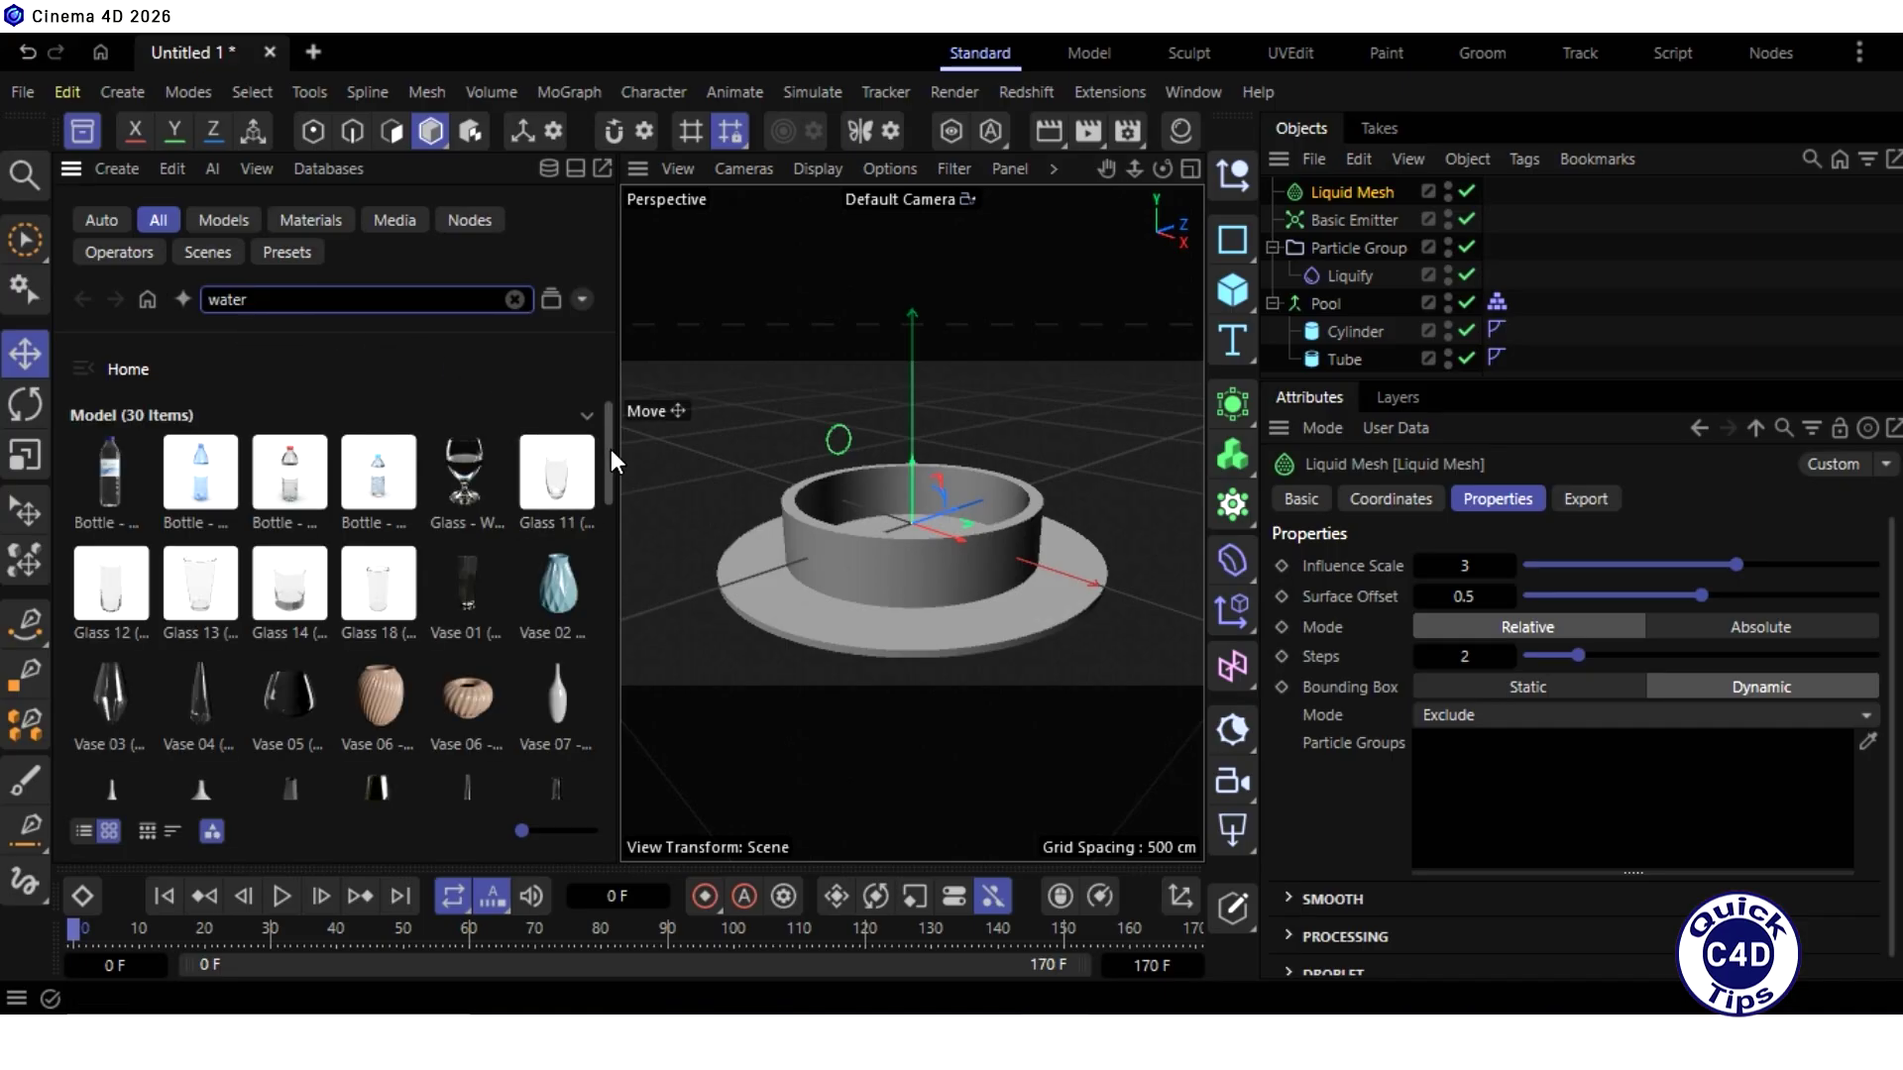
pyautogui.moveTo(611, 449); pyautogui.dragTo(619, 562)
pyautogui.moveTo(95, 642); pyautogui.dragTo(1344, 192)
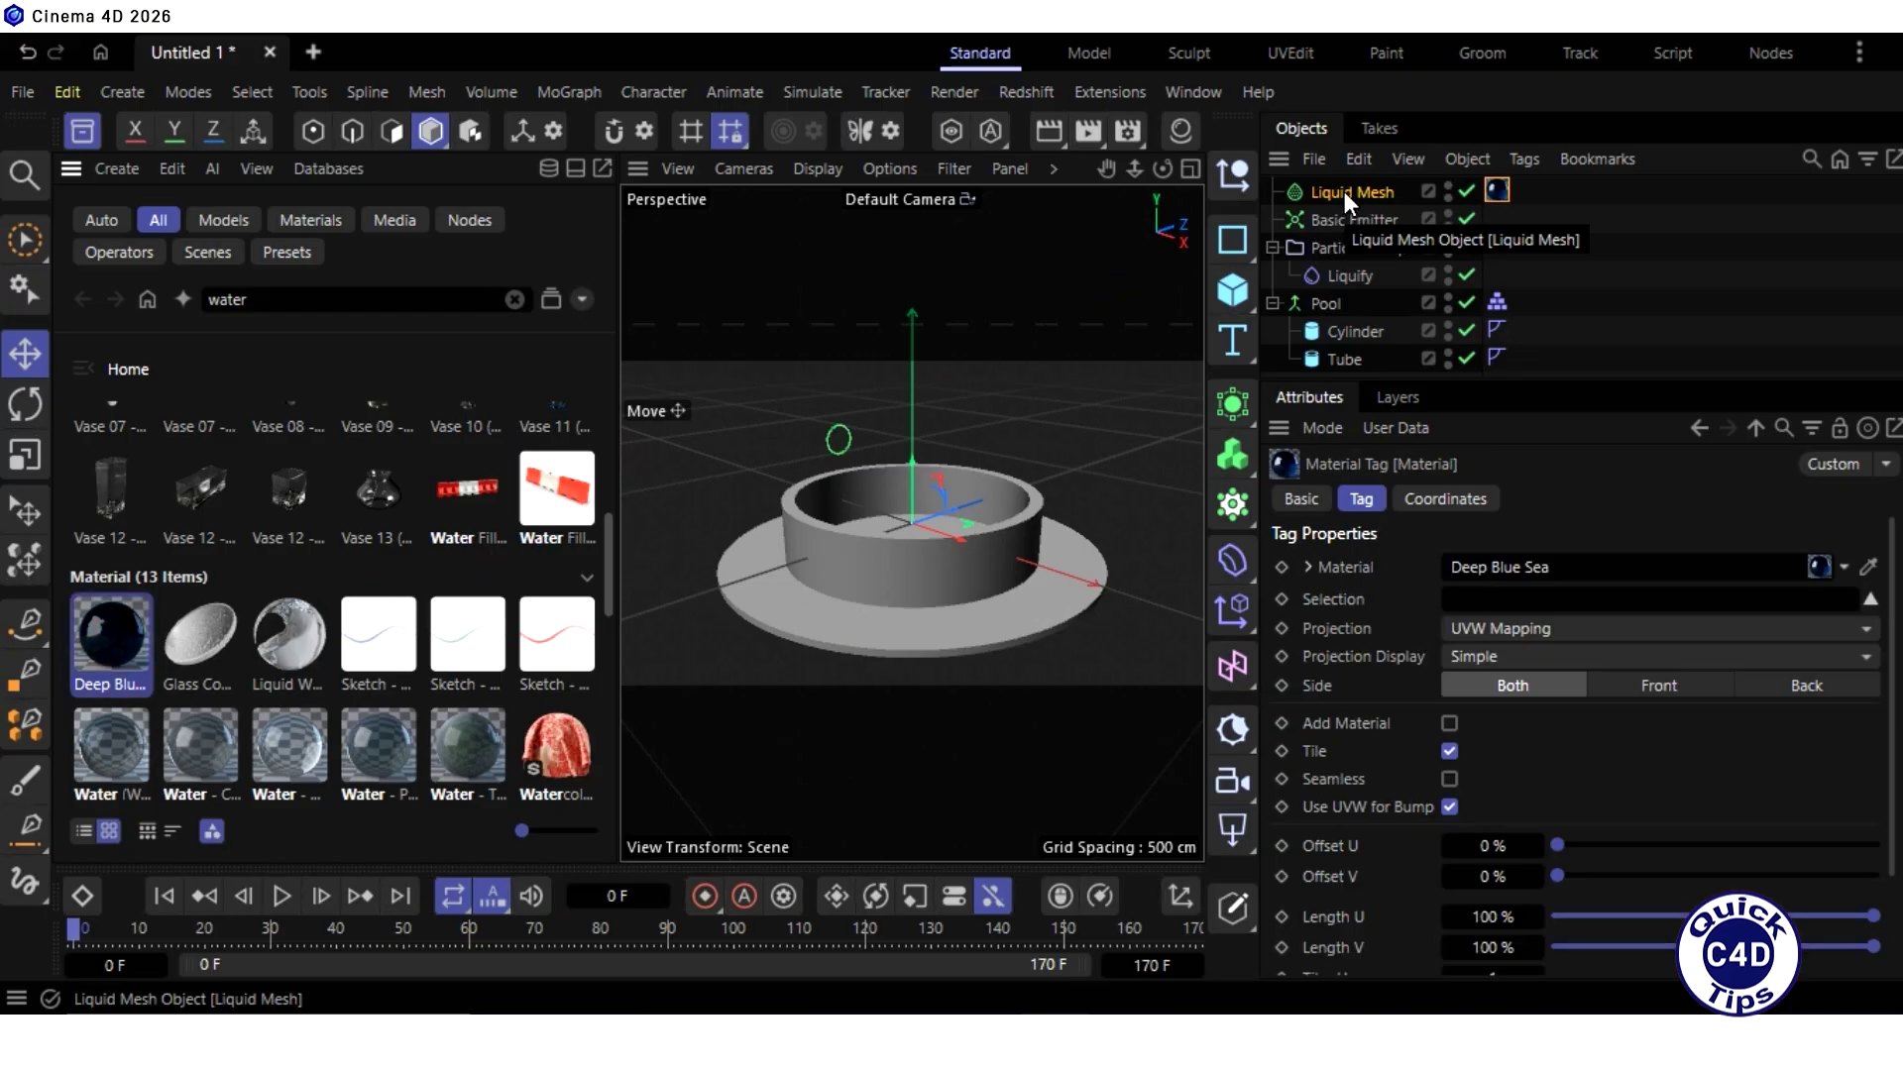
pyautogui.click(80, 128)
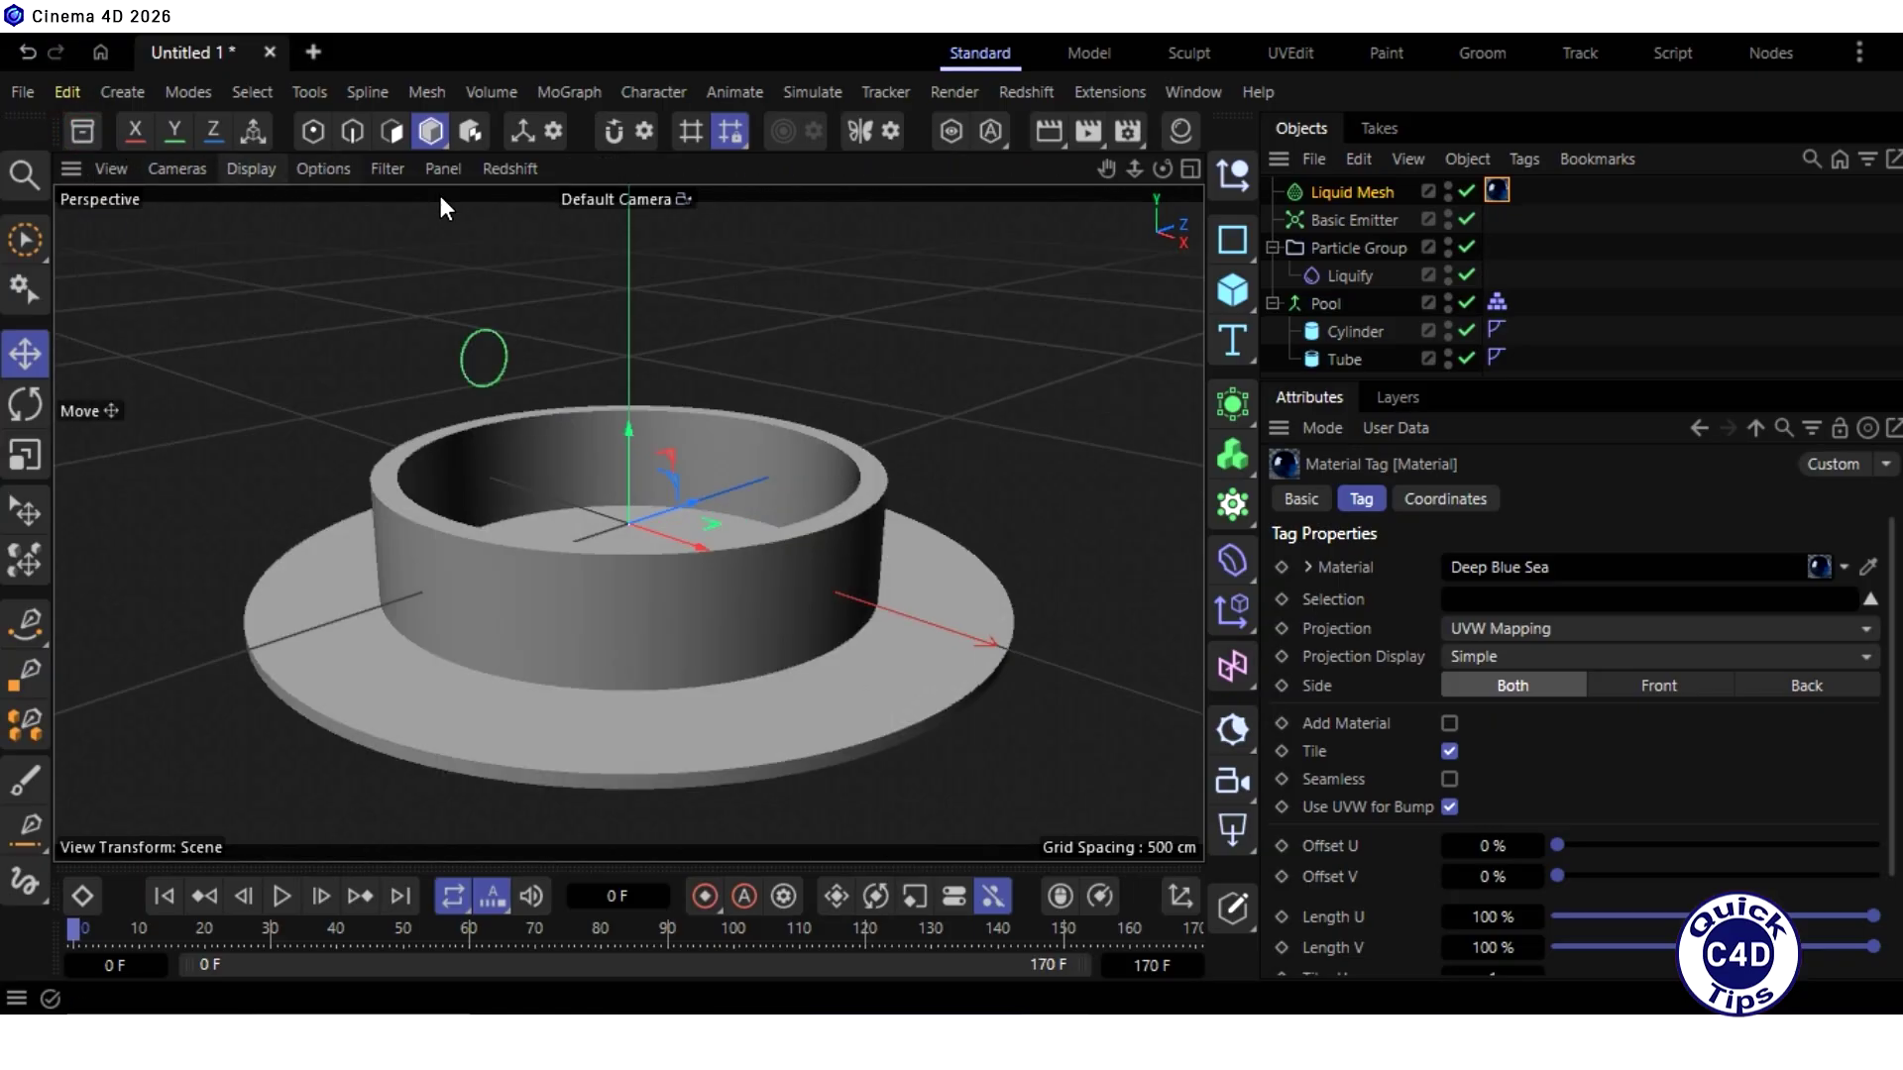
# Step: Turn on Geometry export in the Liquid Mesh's Export settings
pyautogui.click(1338, 192)
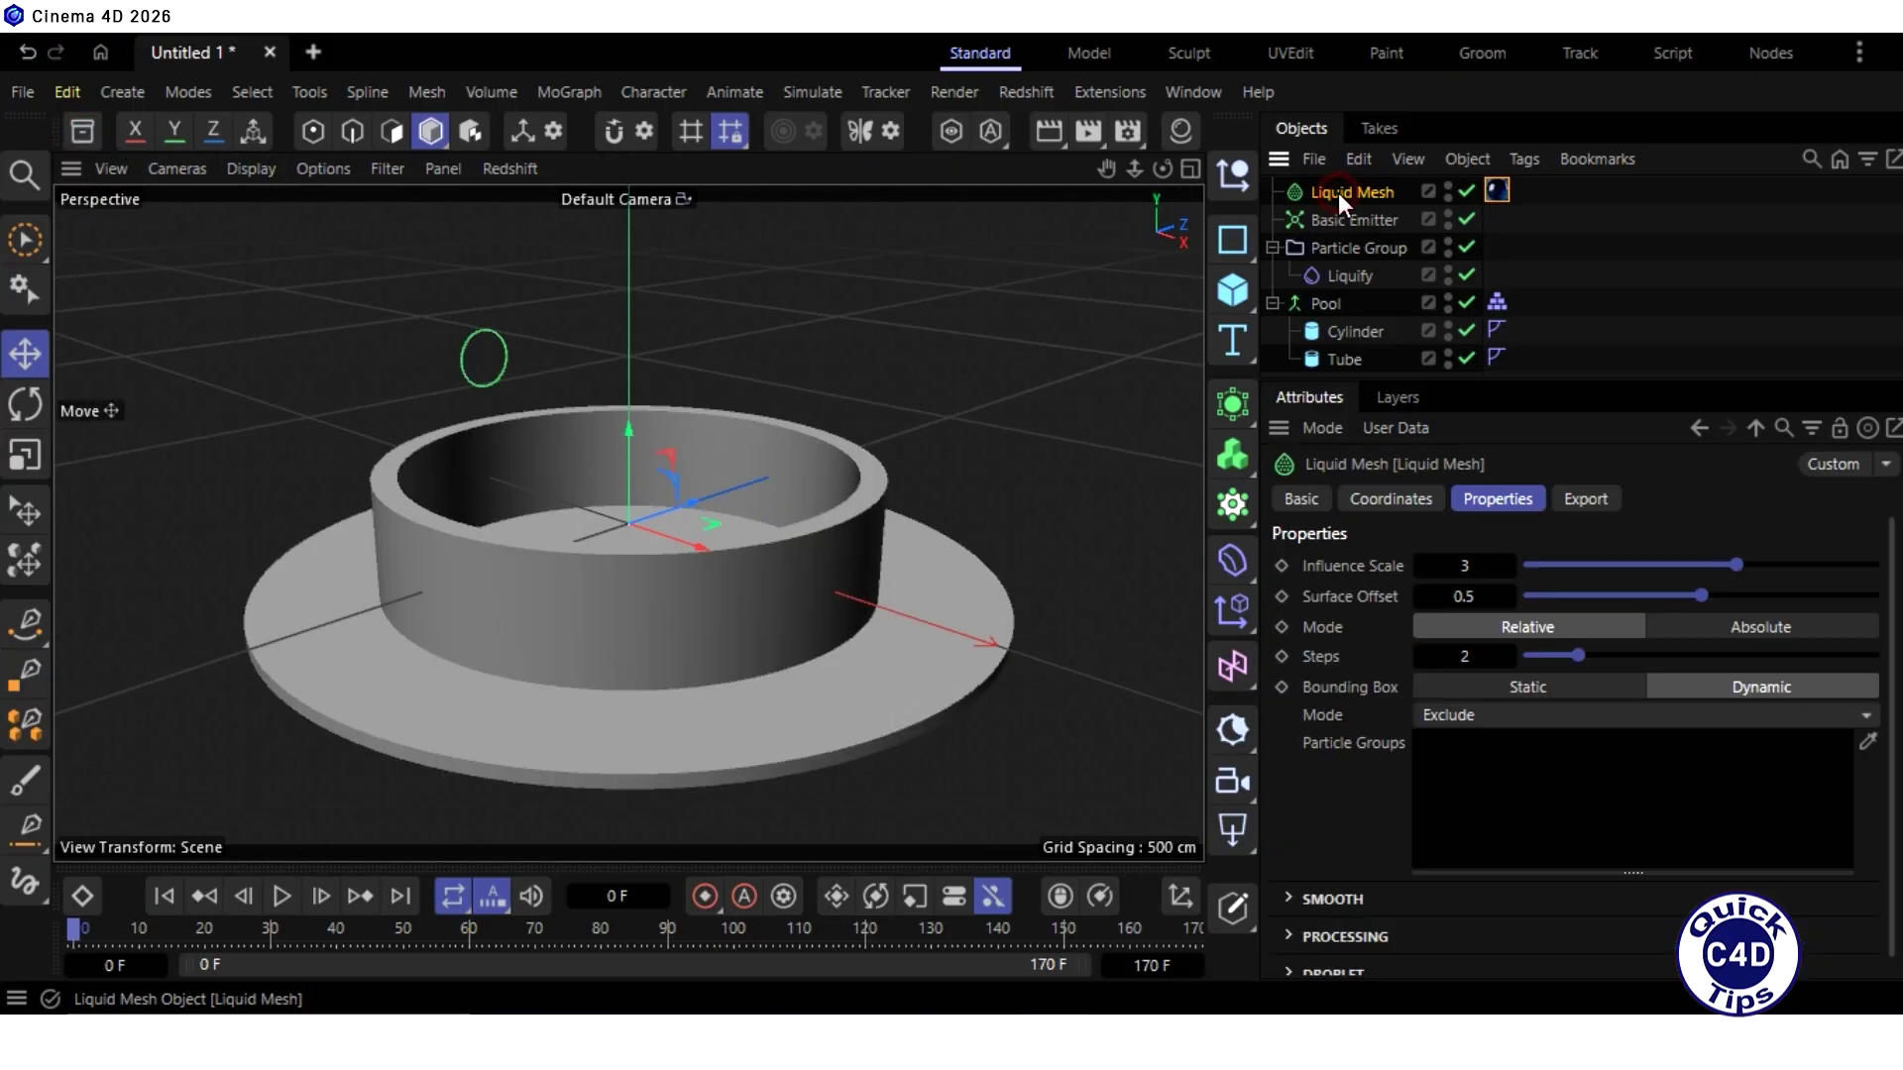
pyautogui.click(1584, 500)
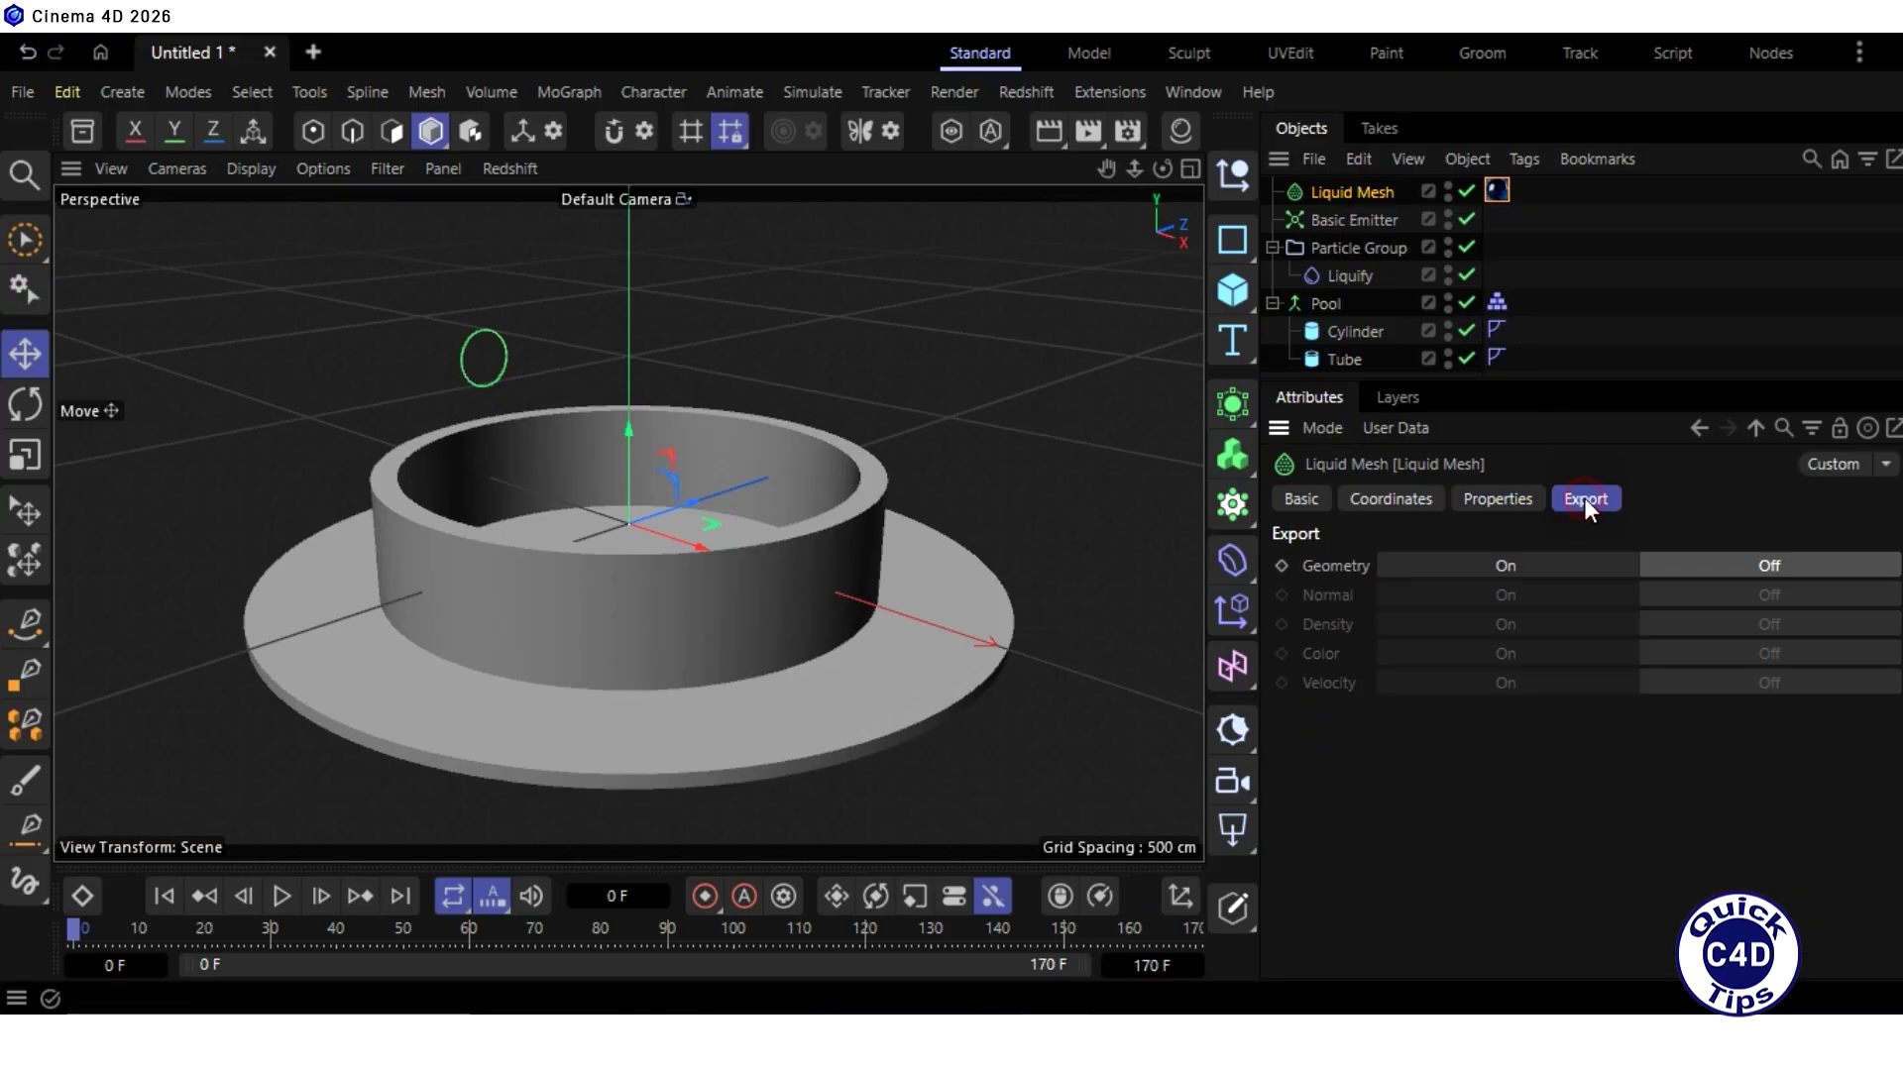
pyautogui.click(1536, 564)
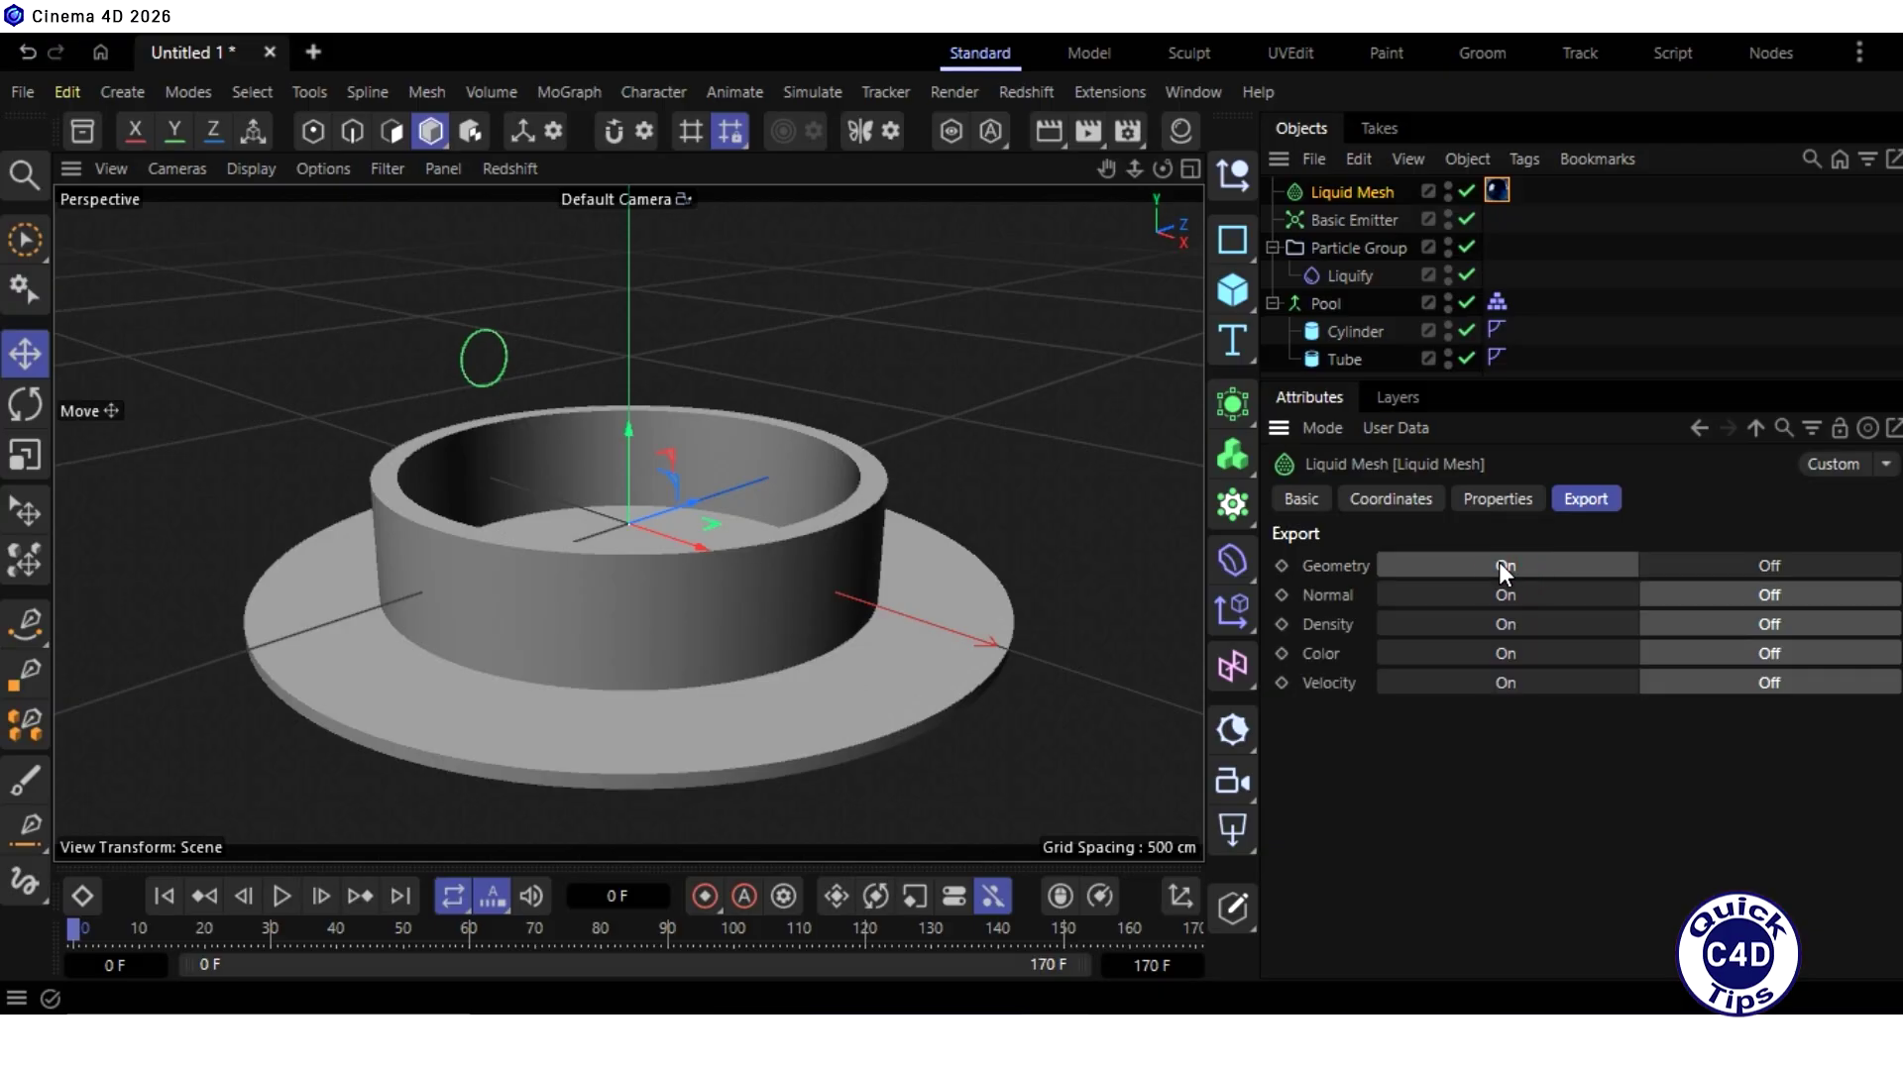
# Step: Play the simulation with Particle Group hidden to preview the blue liquid, then rewind to frame 0
pyautogui.click(278, 895)
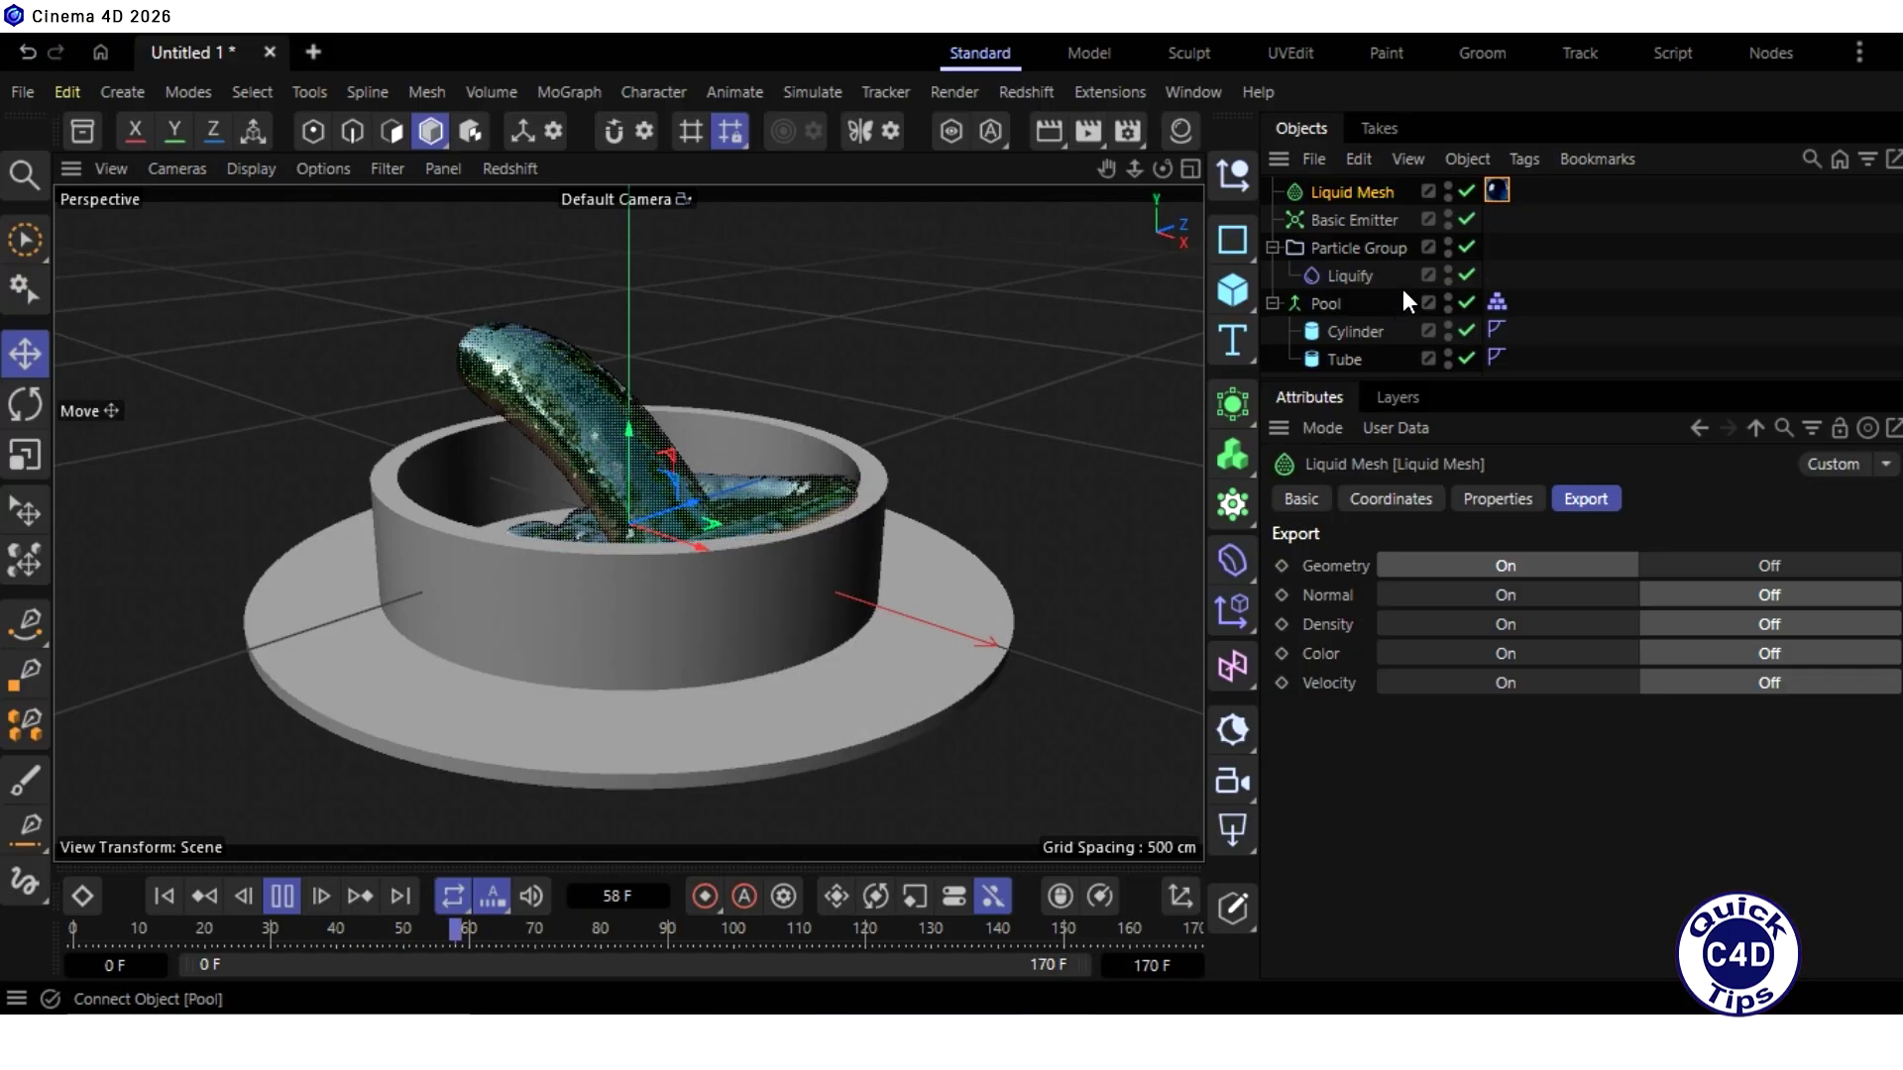
pyautogui.click(1447, 241)
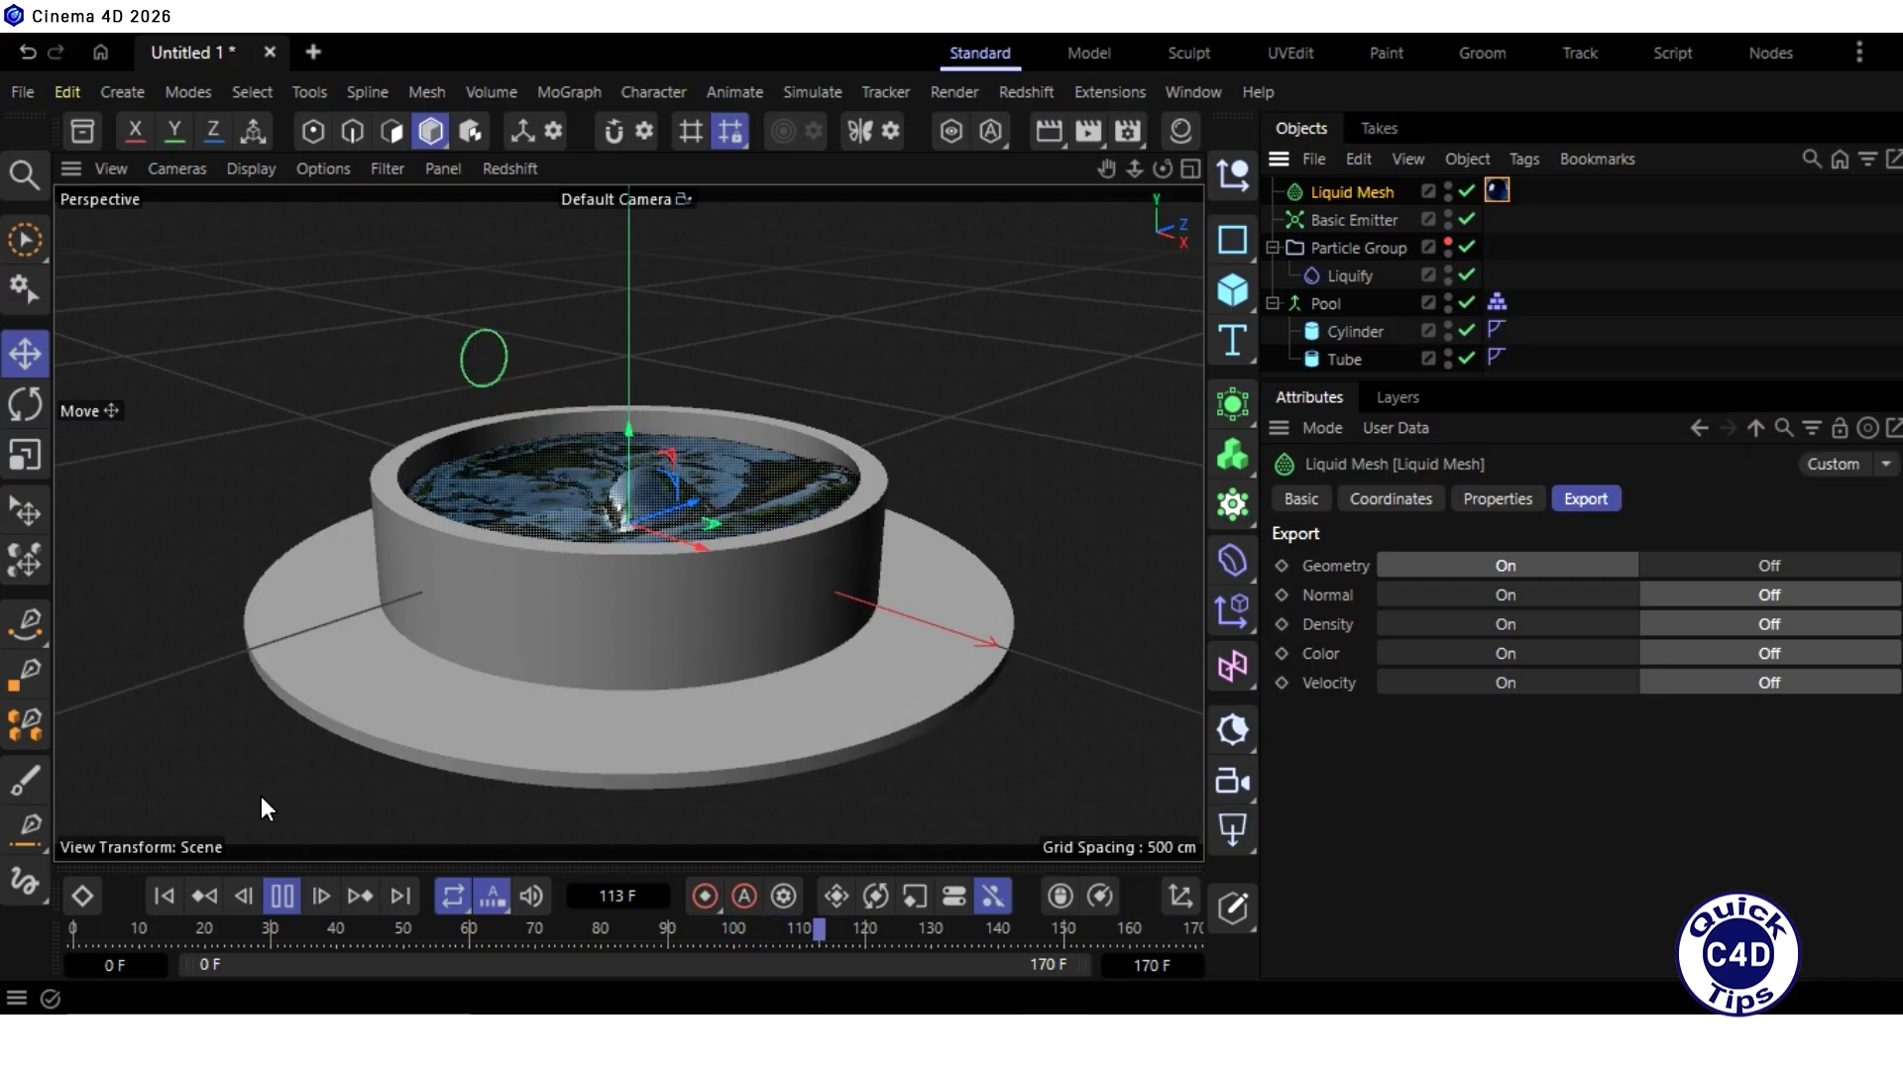
pyautogui.click(282, 896)
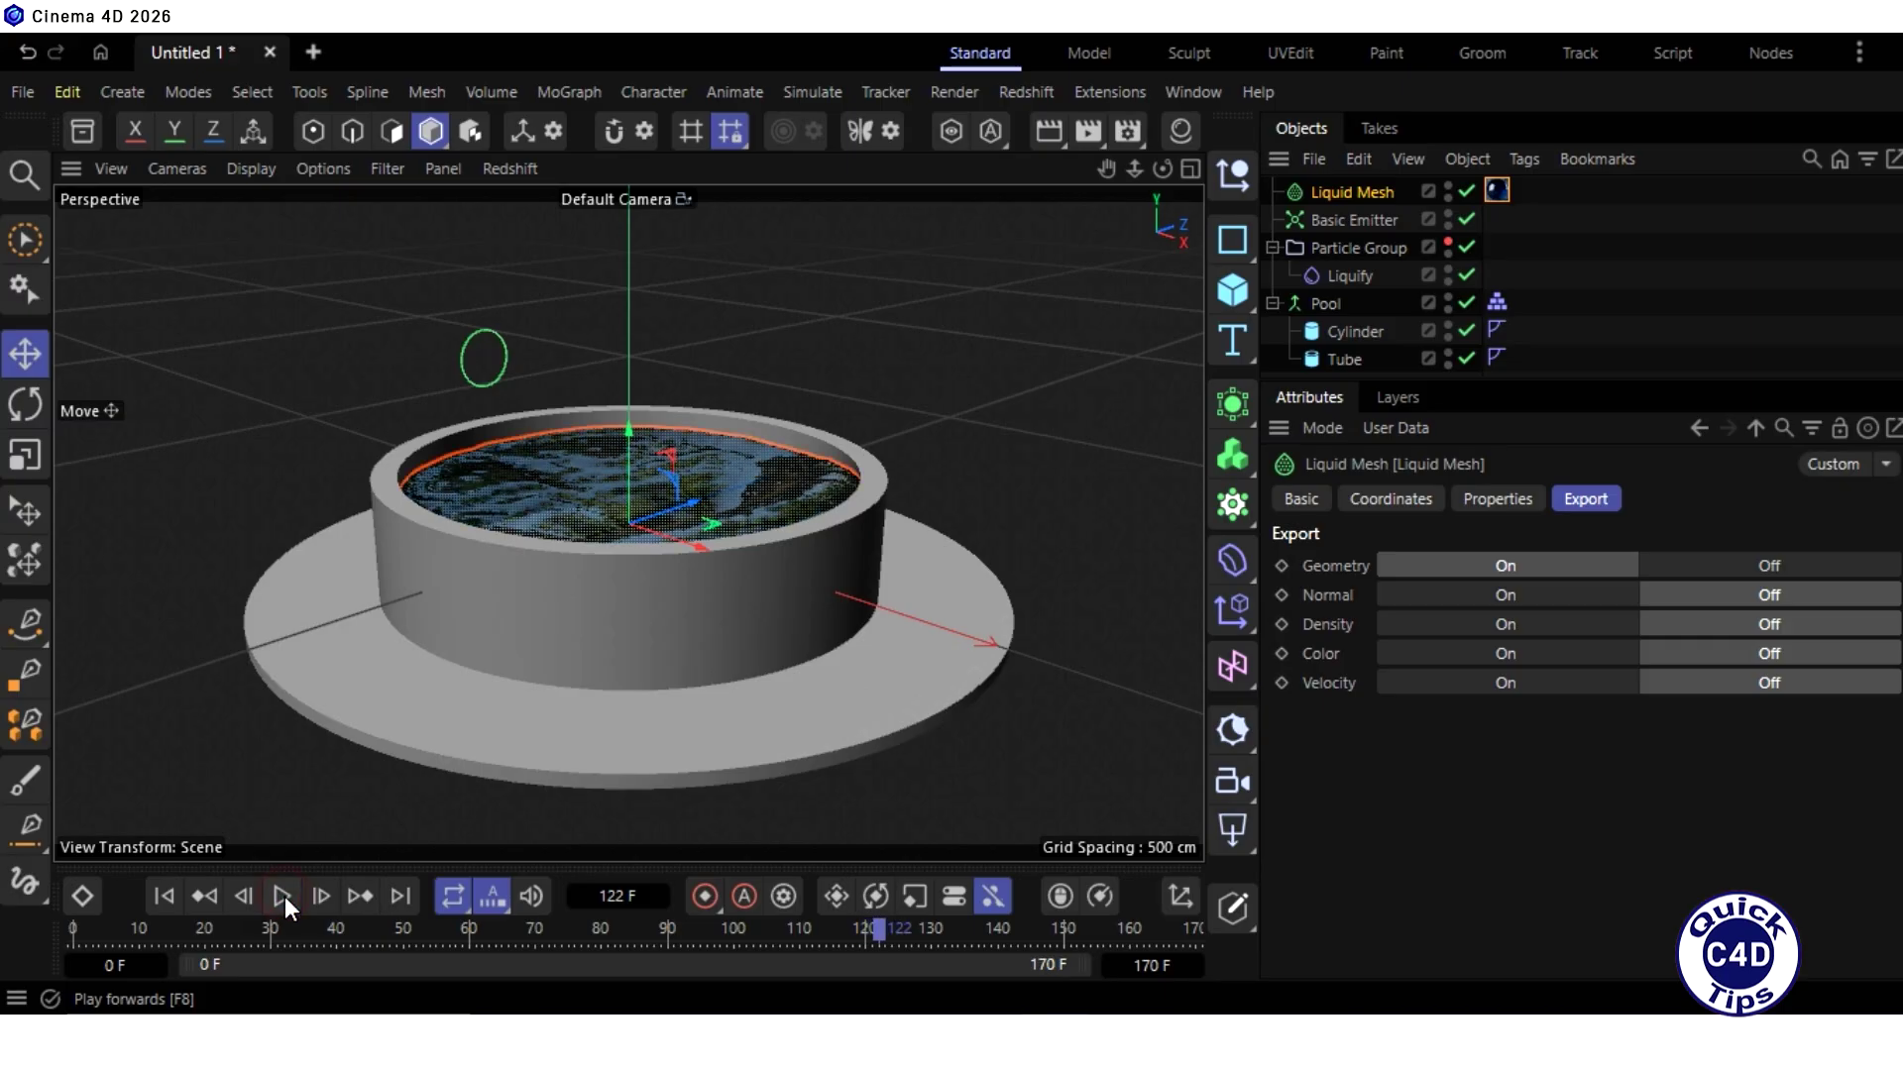
pyautogui.click(164, 896)
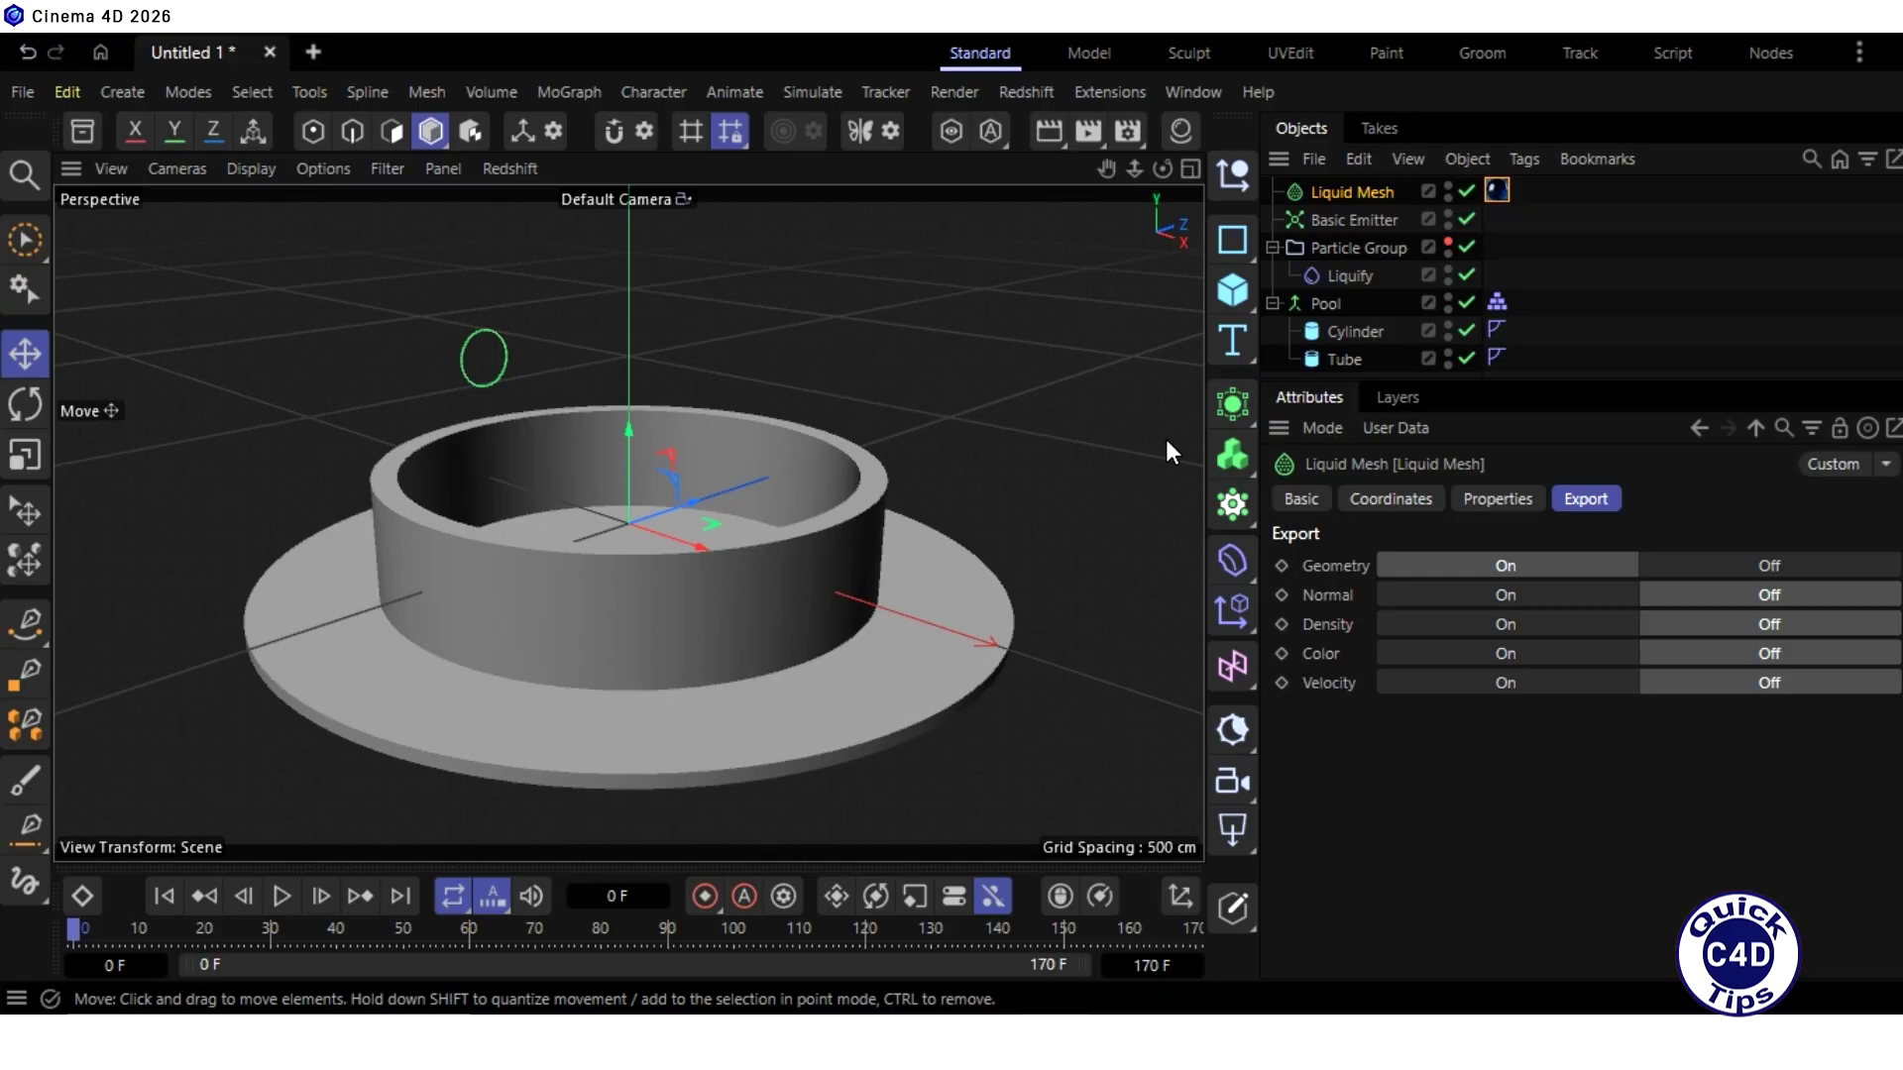
# Step: Add a Cylinder with radius 100 cm, height 40 cm and 100 rotation segments
pyautogui.click(1233, 293)
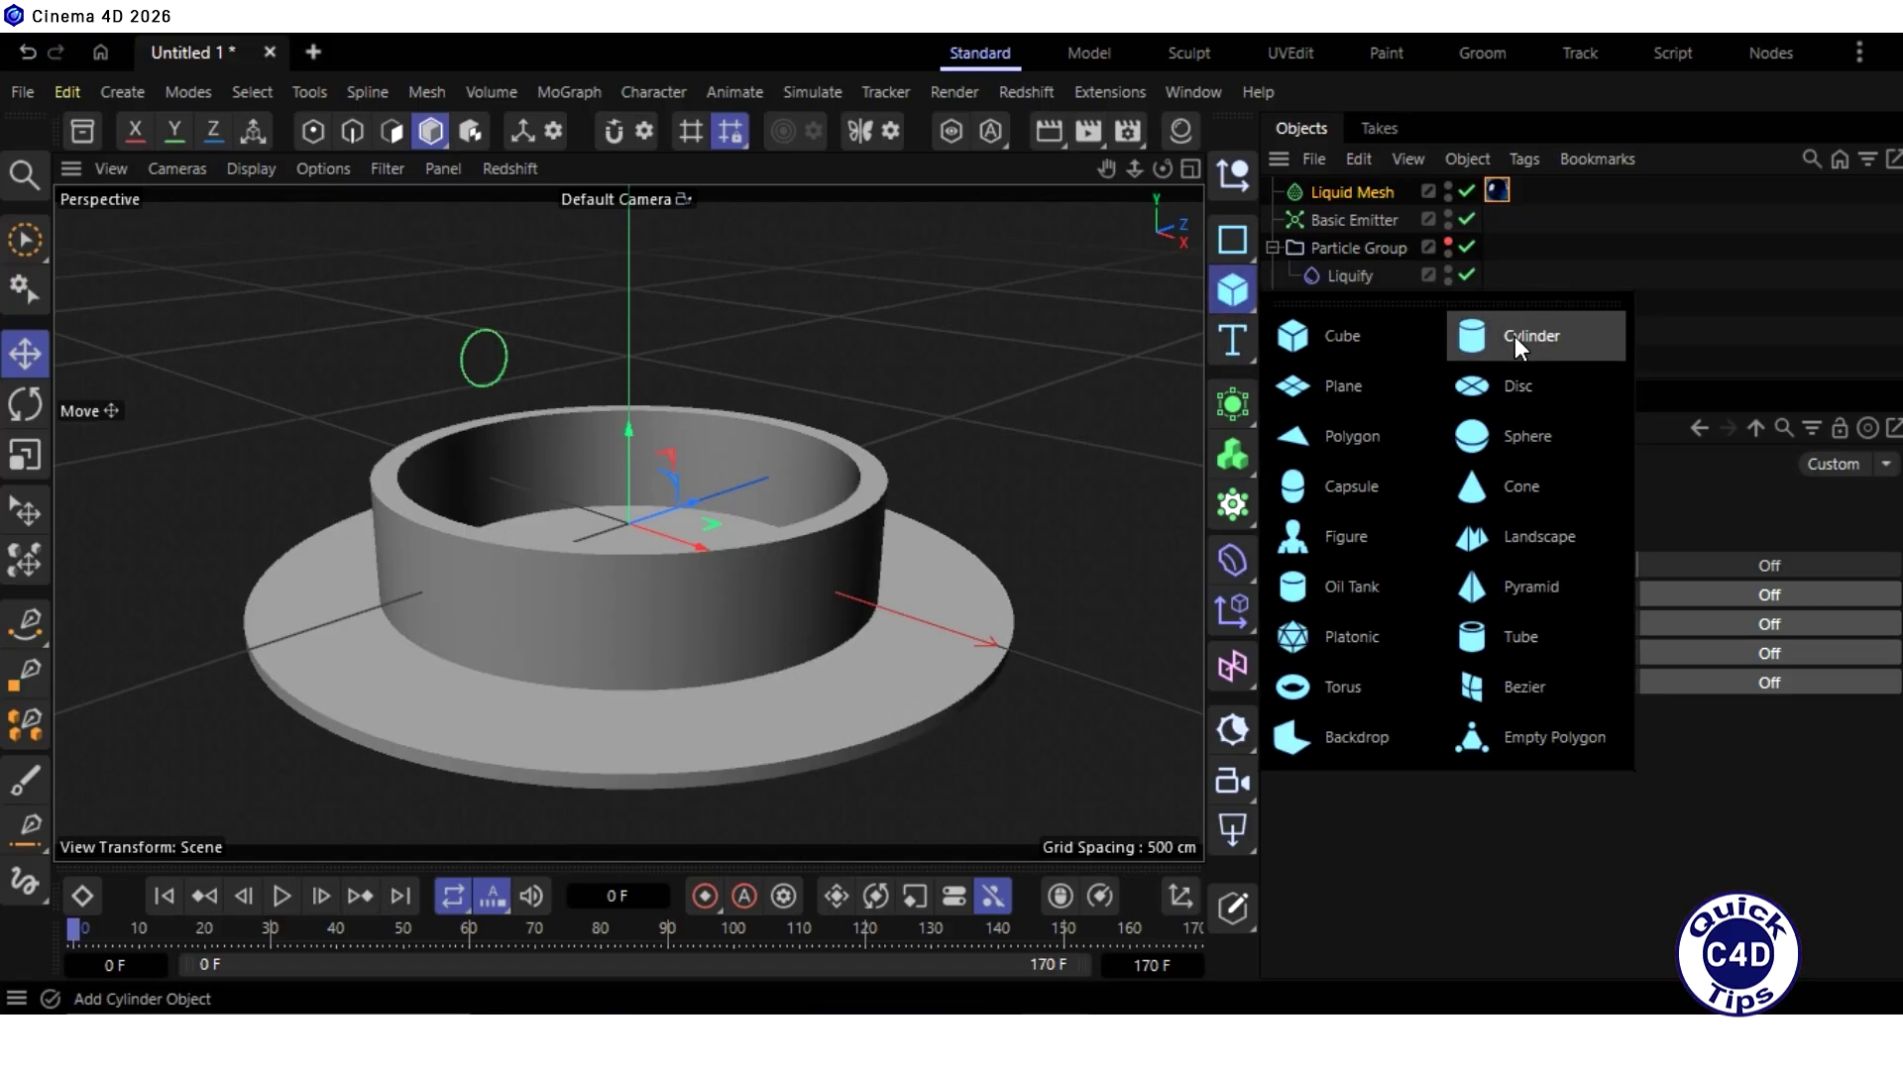
pyautogui.click(1514, 336)
pyautogui.click(1489, 496)
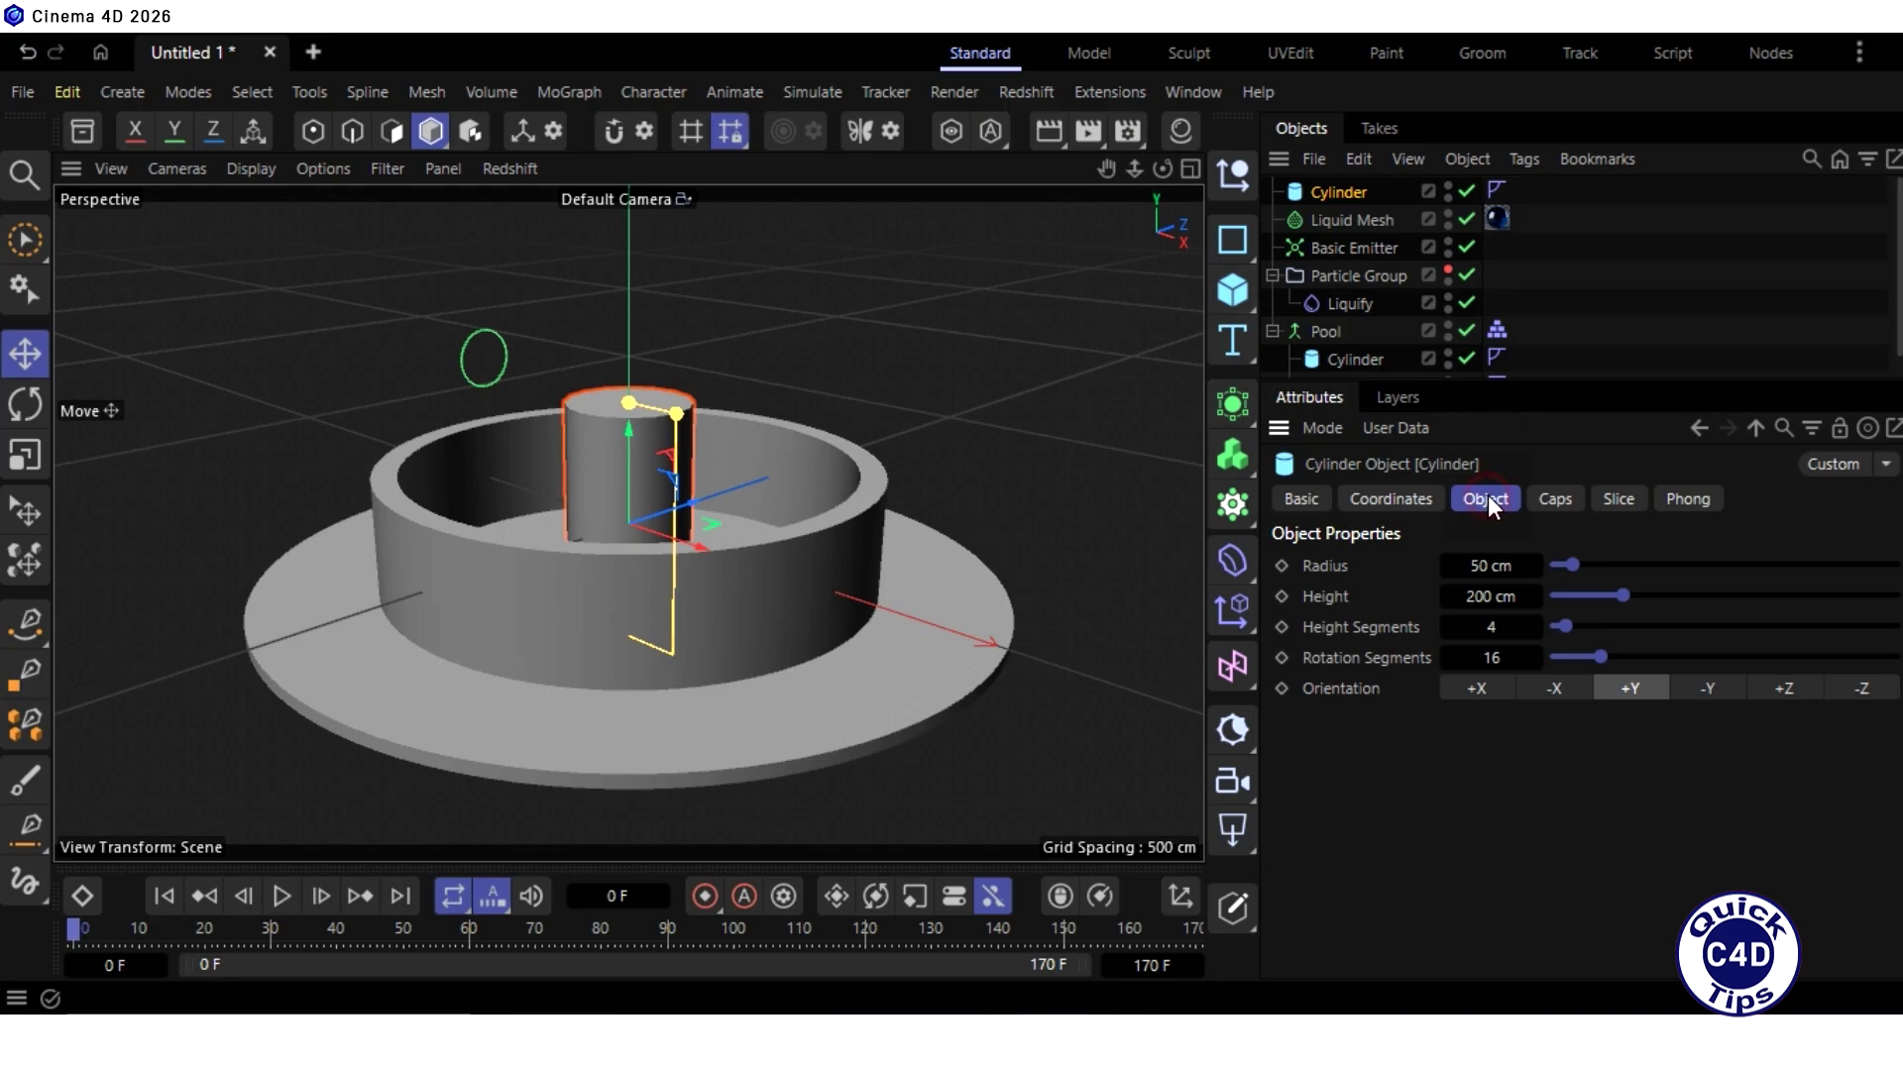
pyautogui.click(1487, 563)
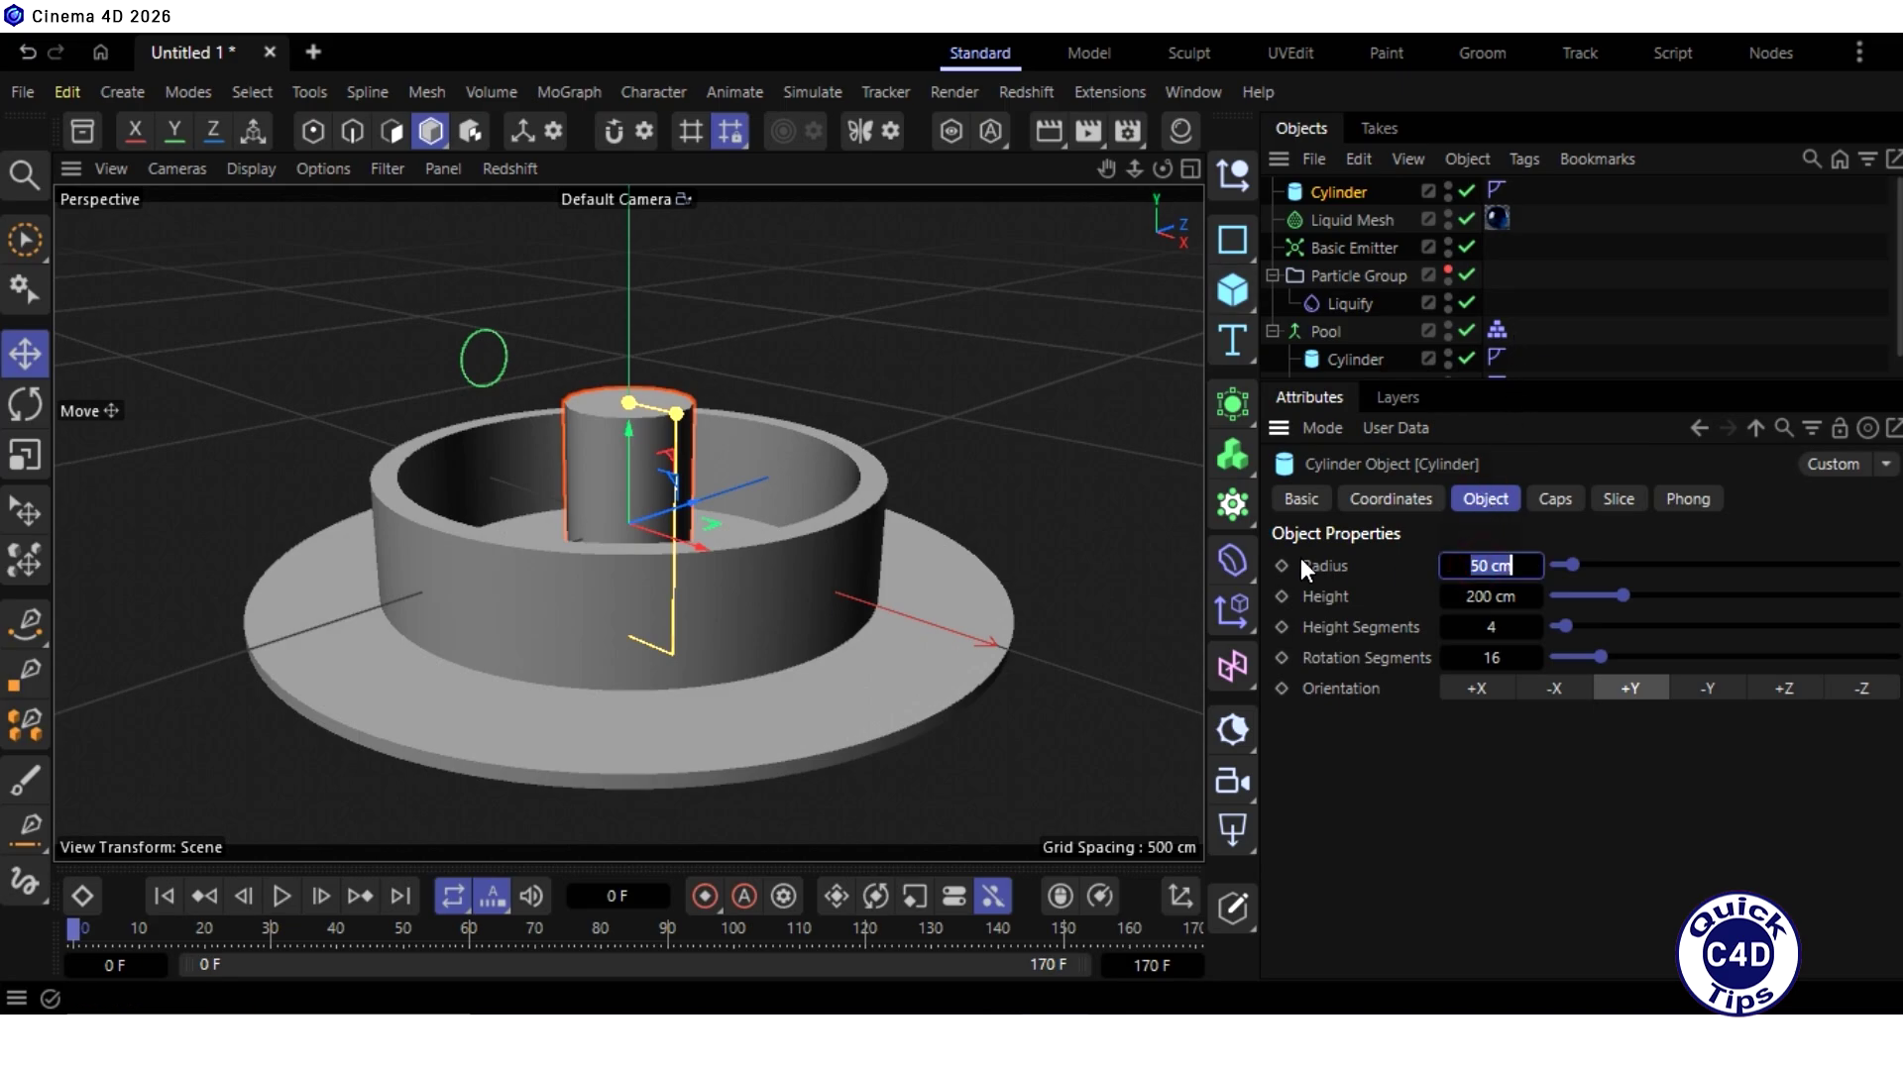
pyautogui.write('100')
pyautogui.press('Return')
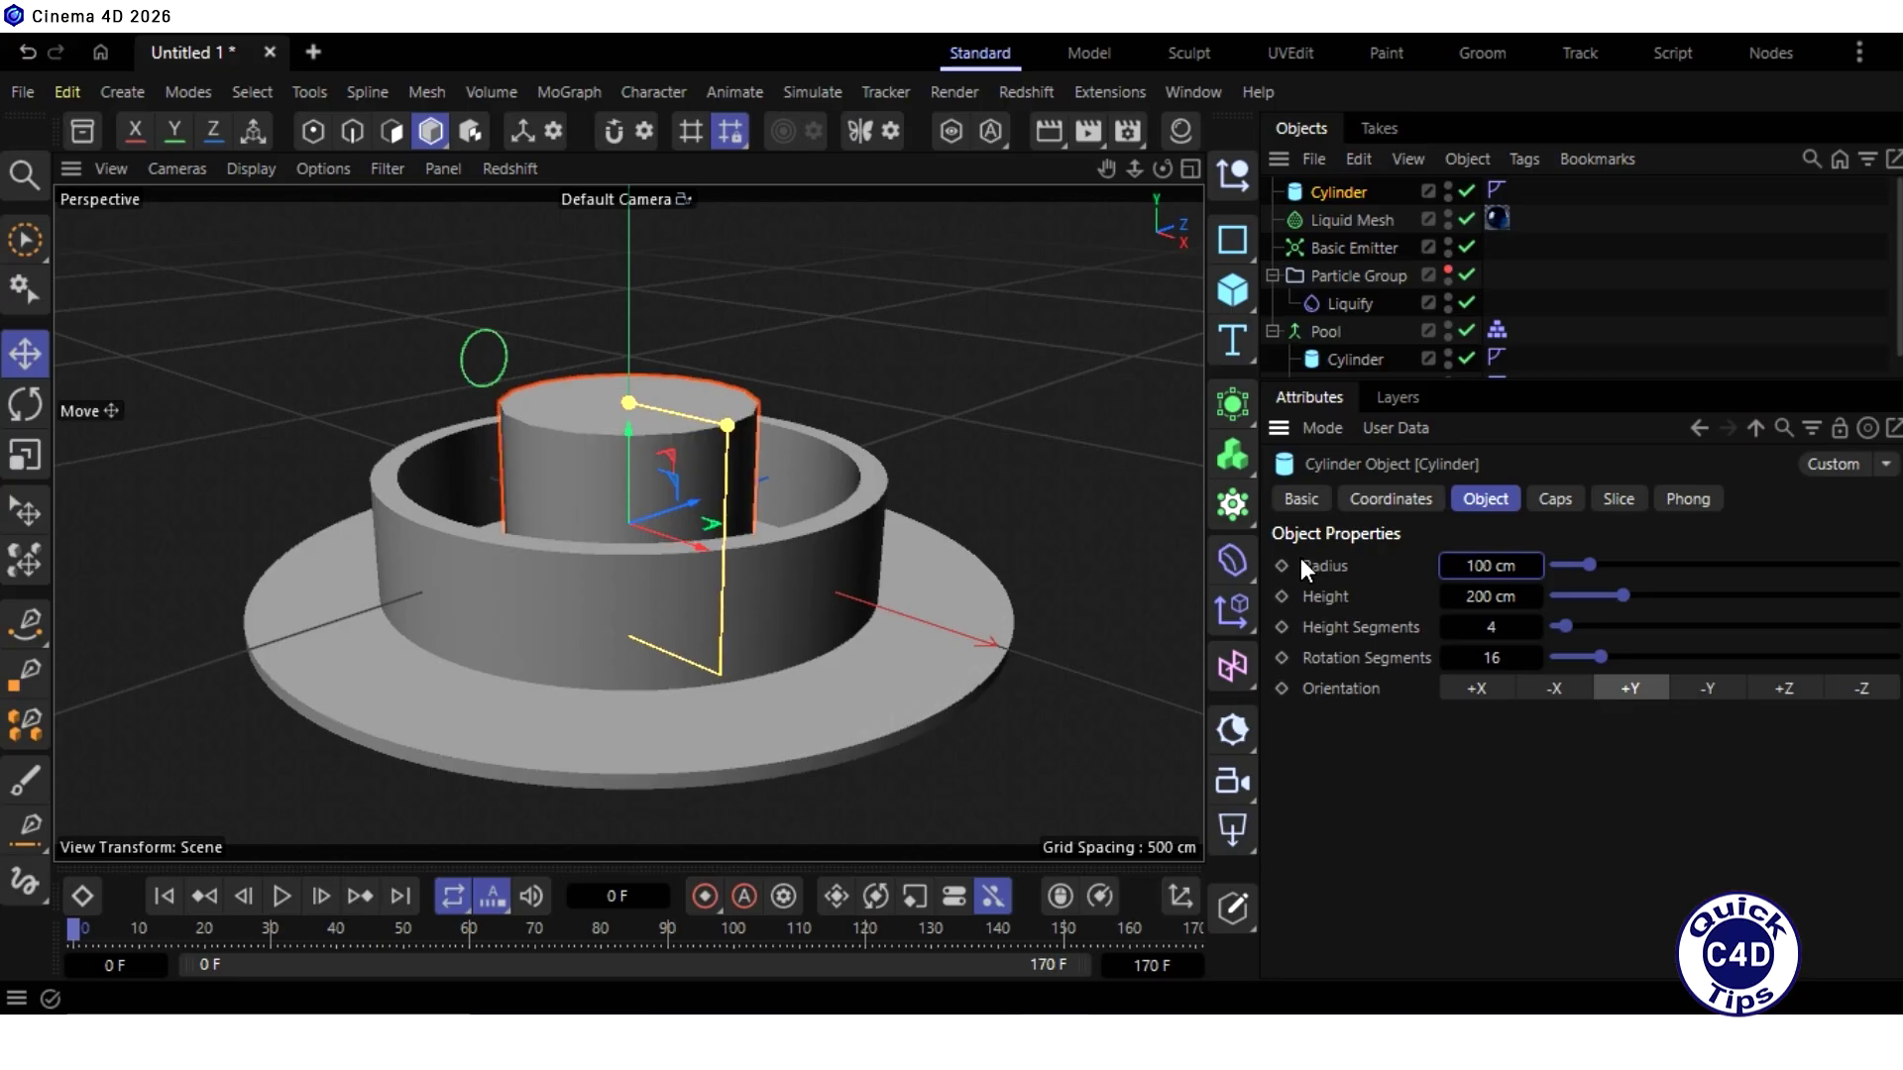
pyautogui.click(1479, 596)
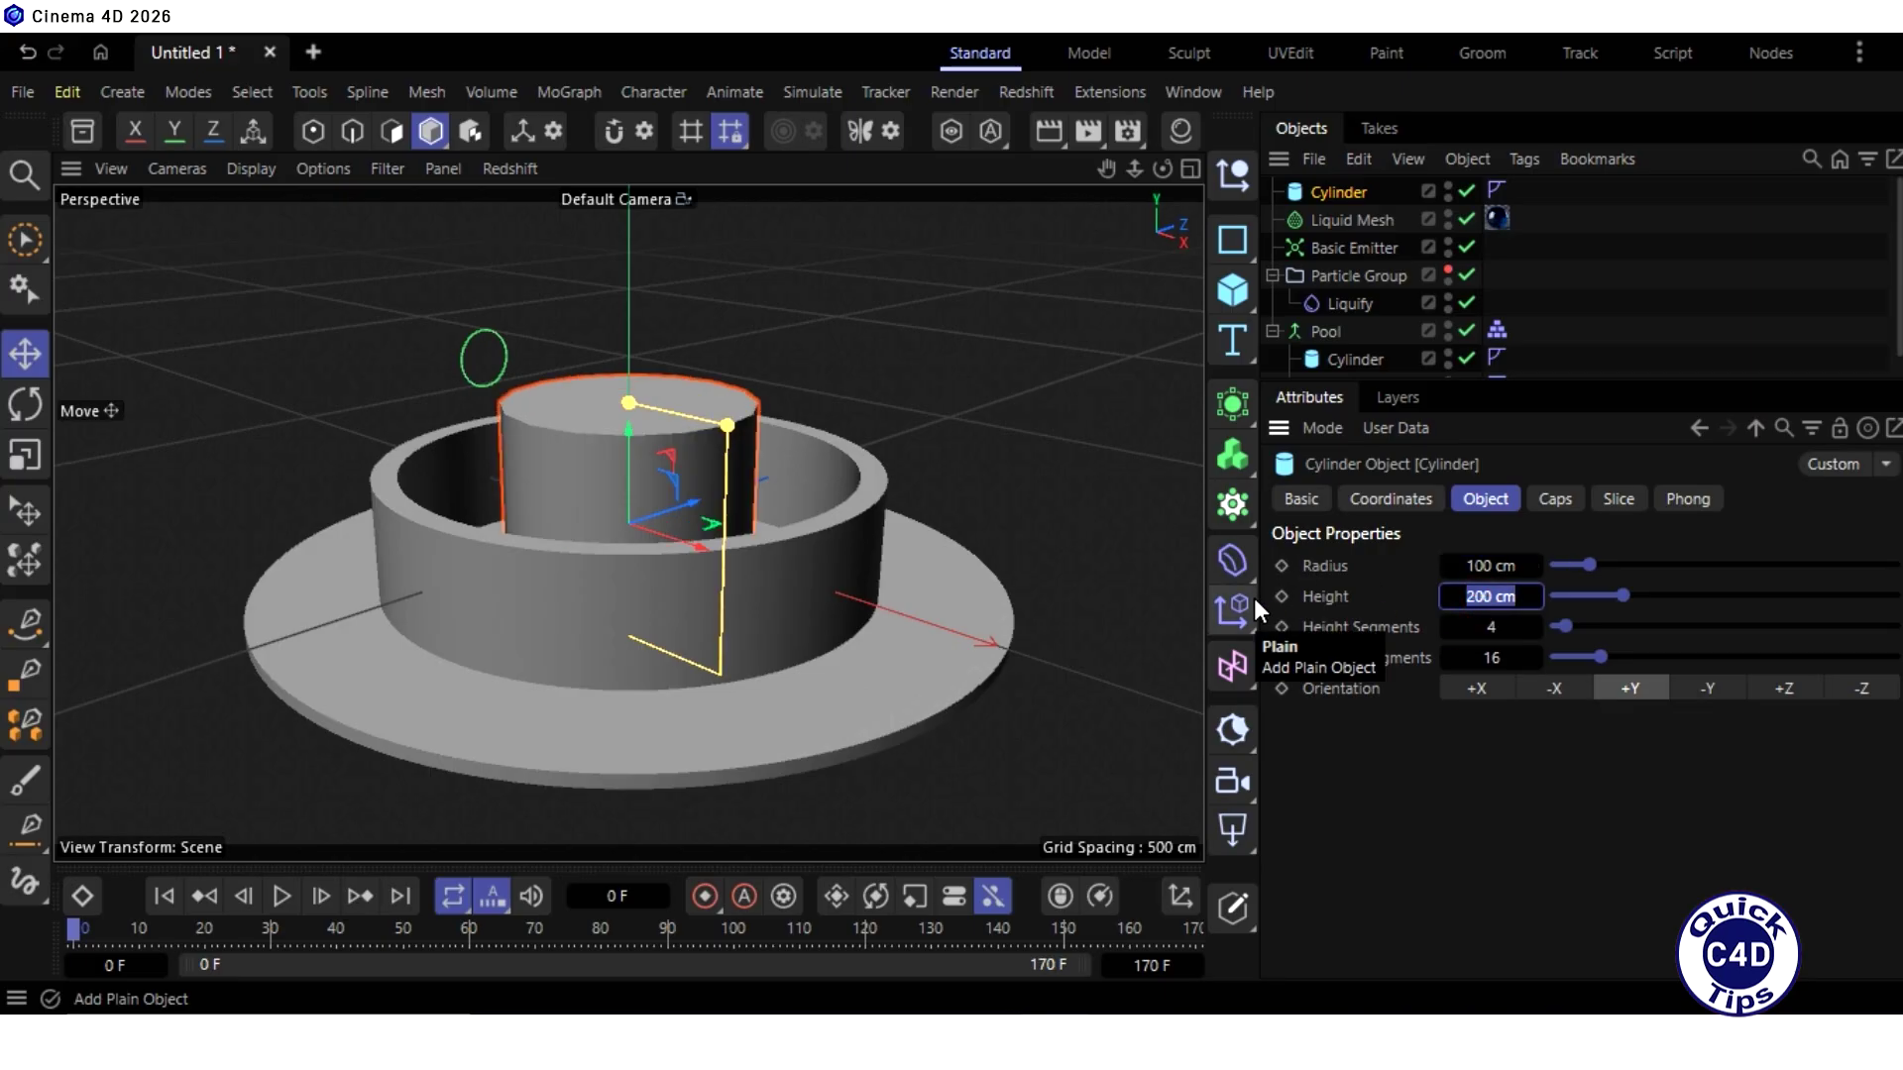
pyautogui.write('40')
pyautogui.press('Return')
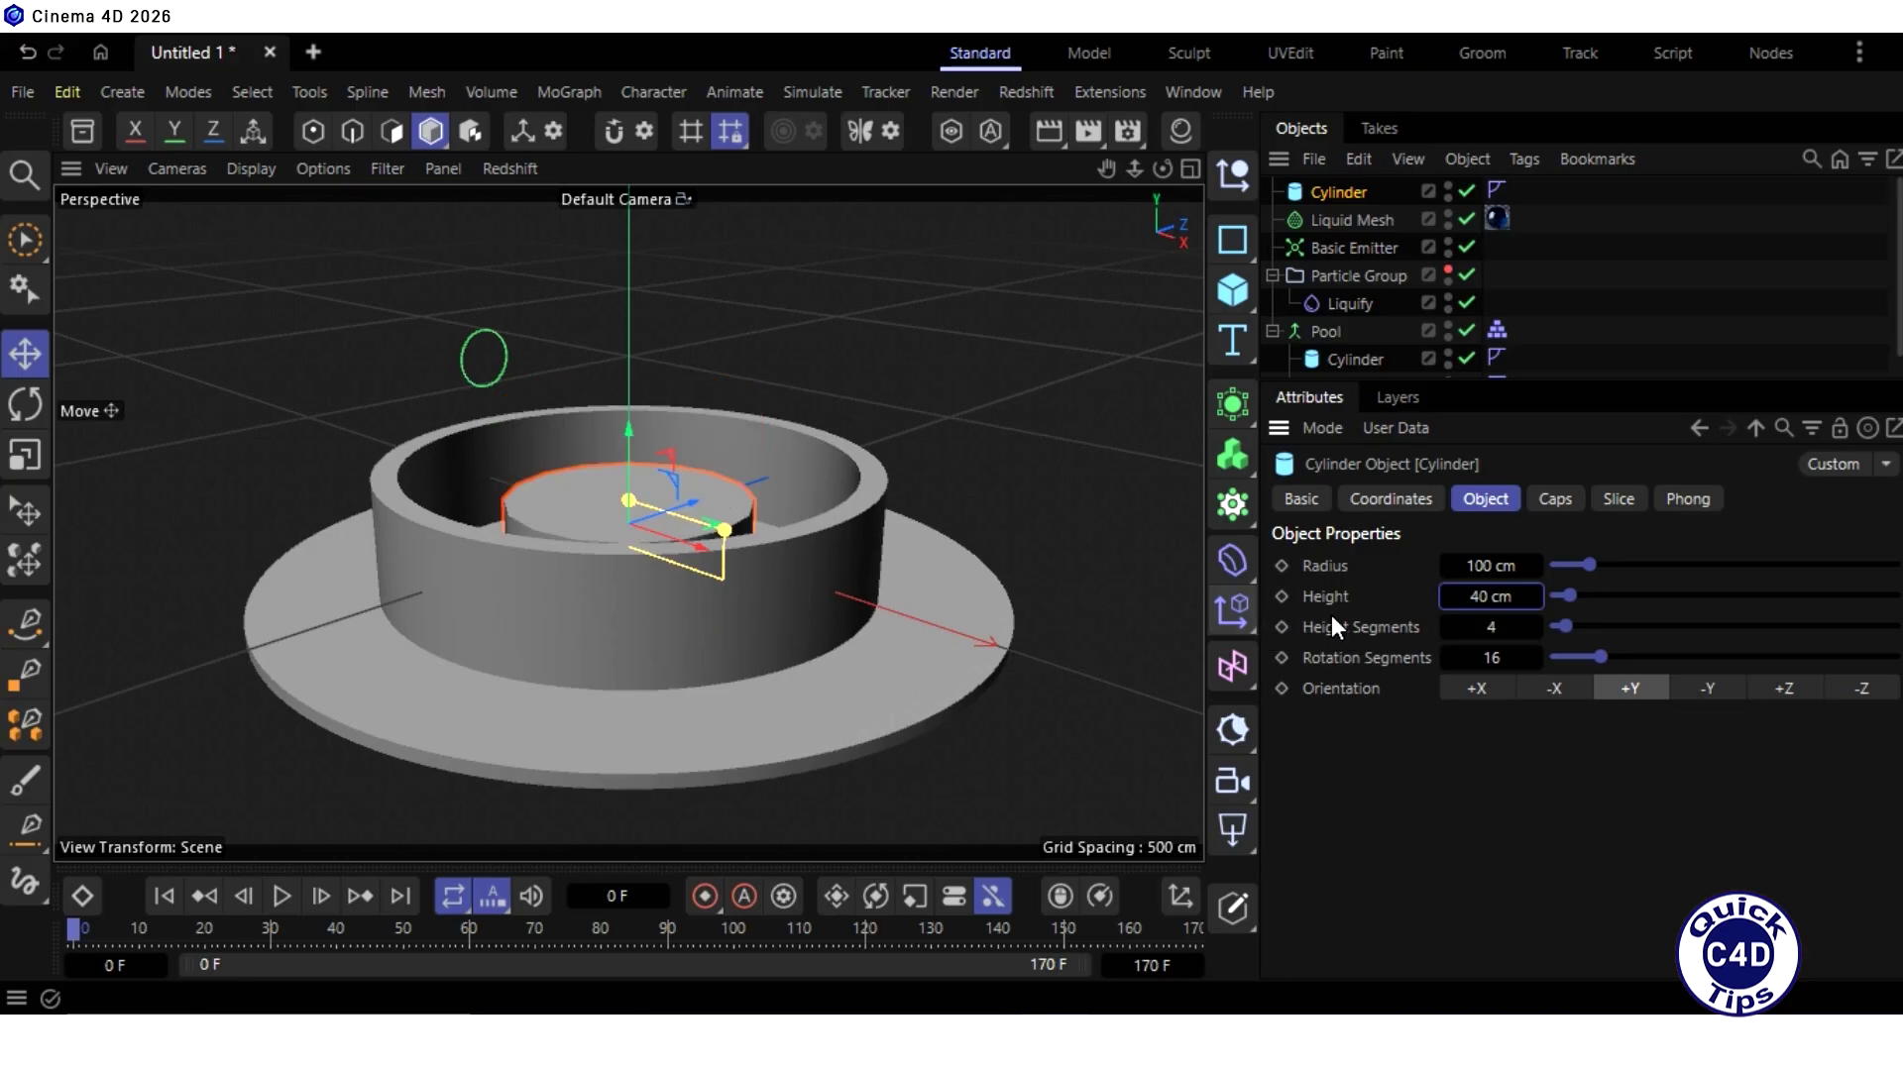
pyautogui.click(1495, 659)
pyautogui.write('100')
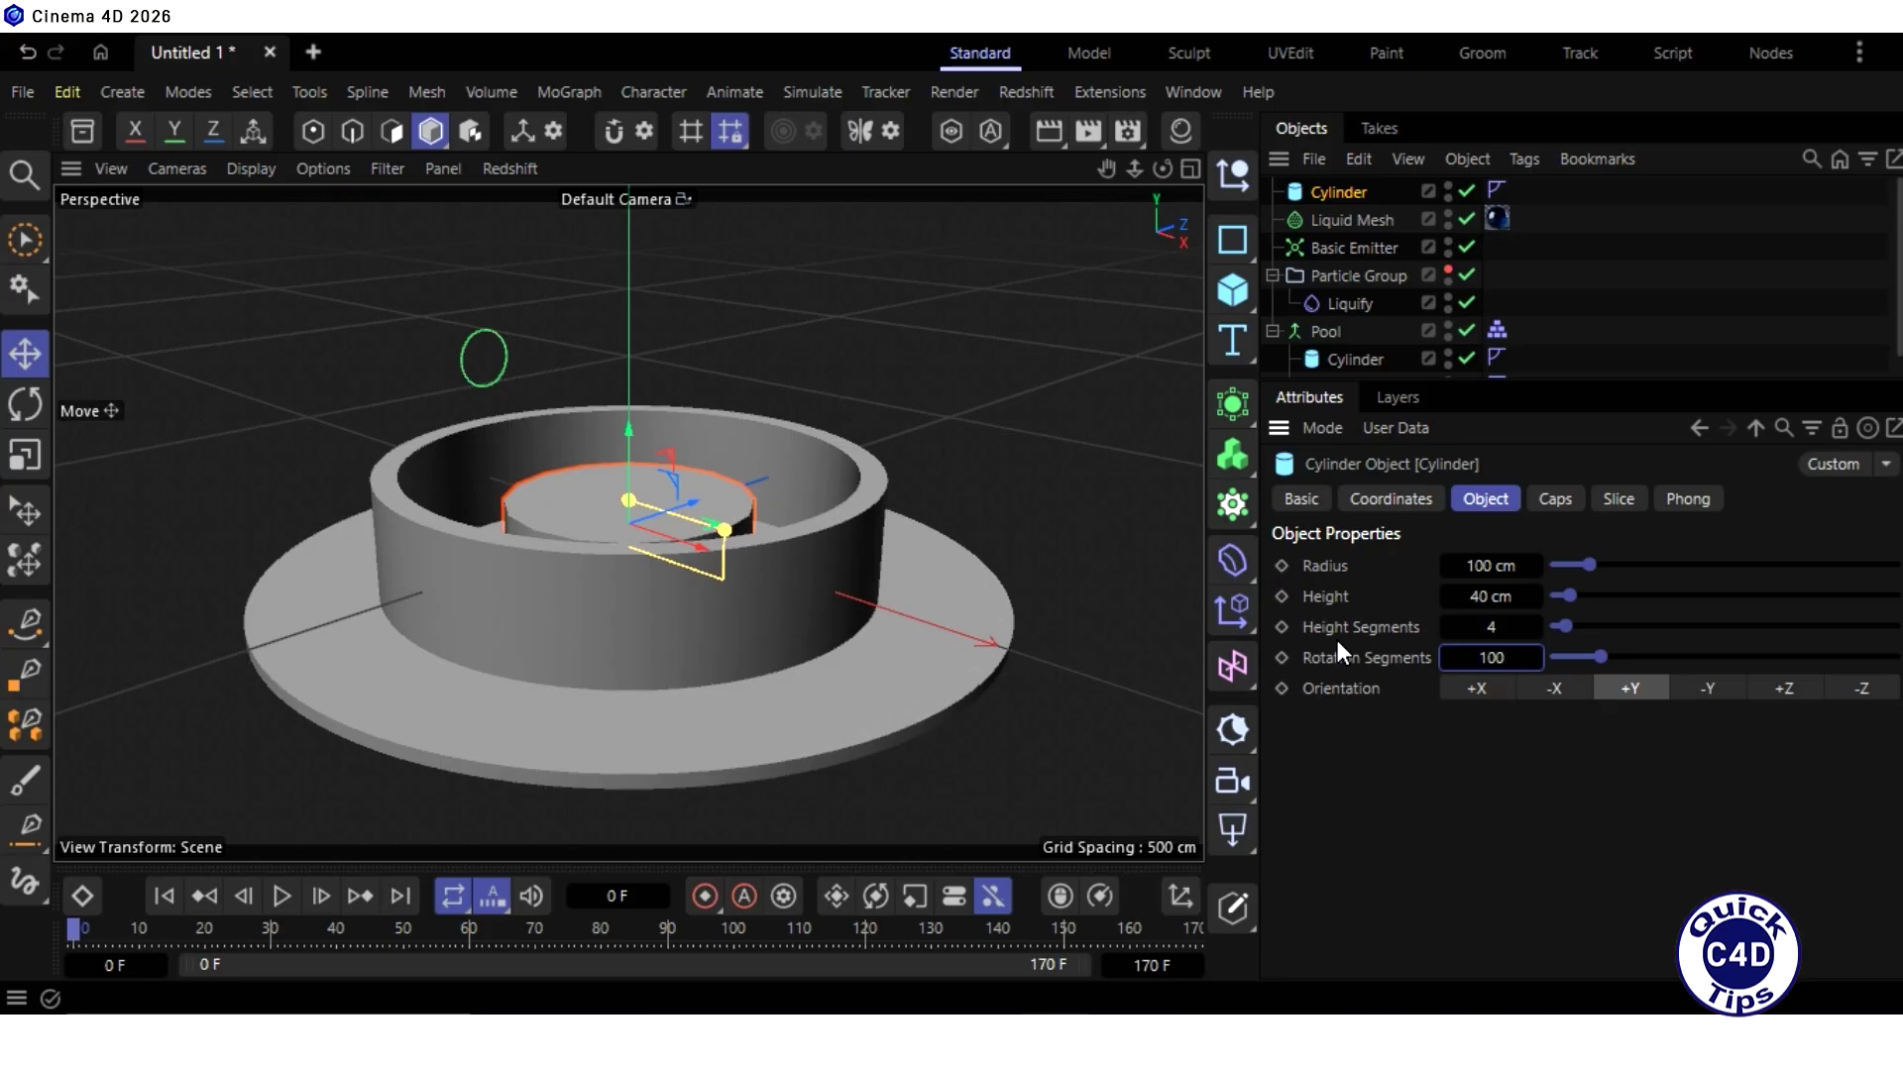
pyautogui.press('Return')
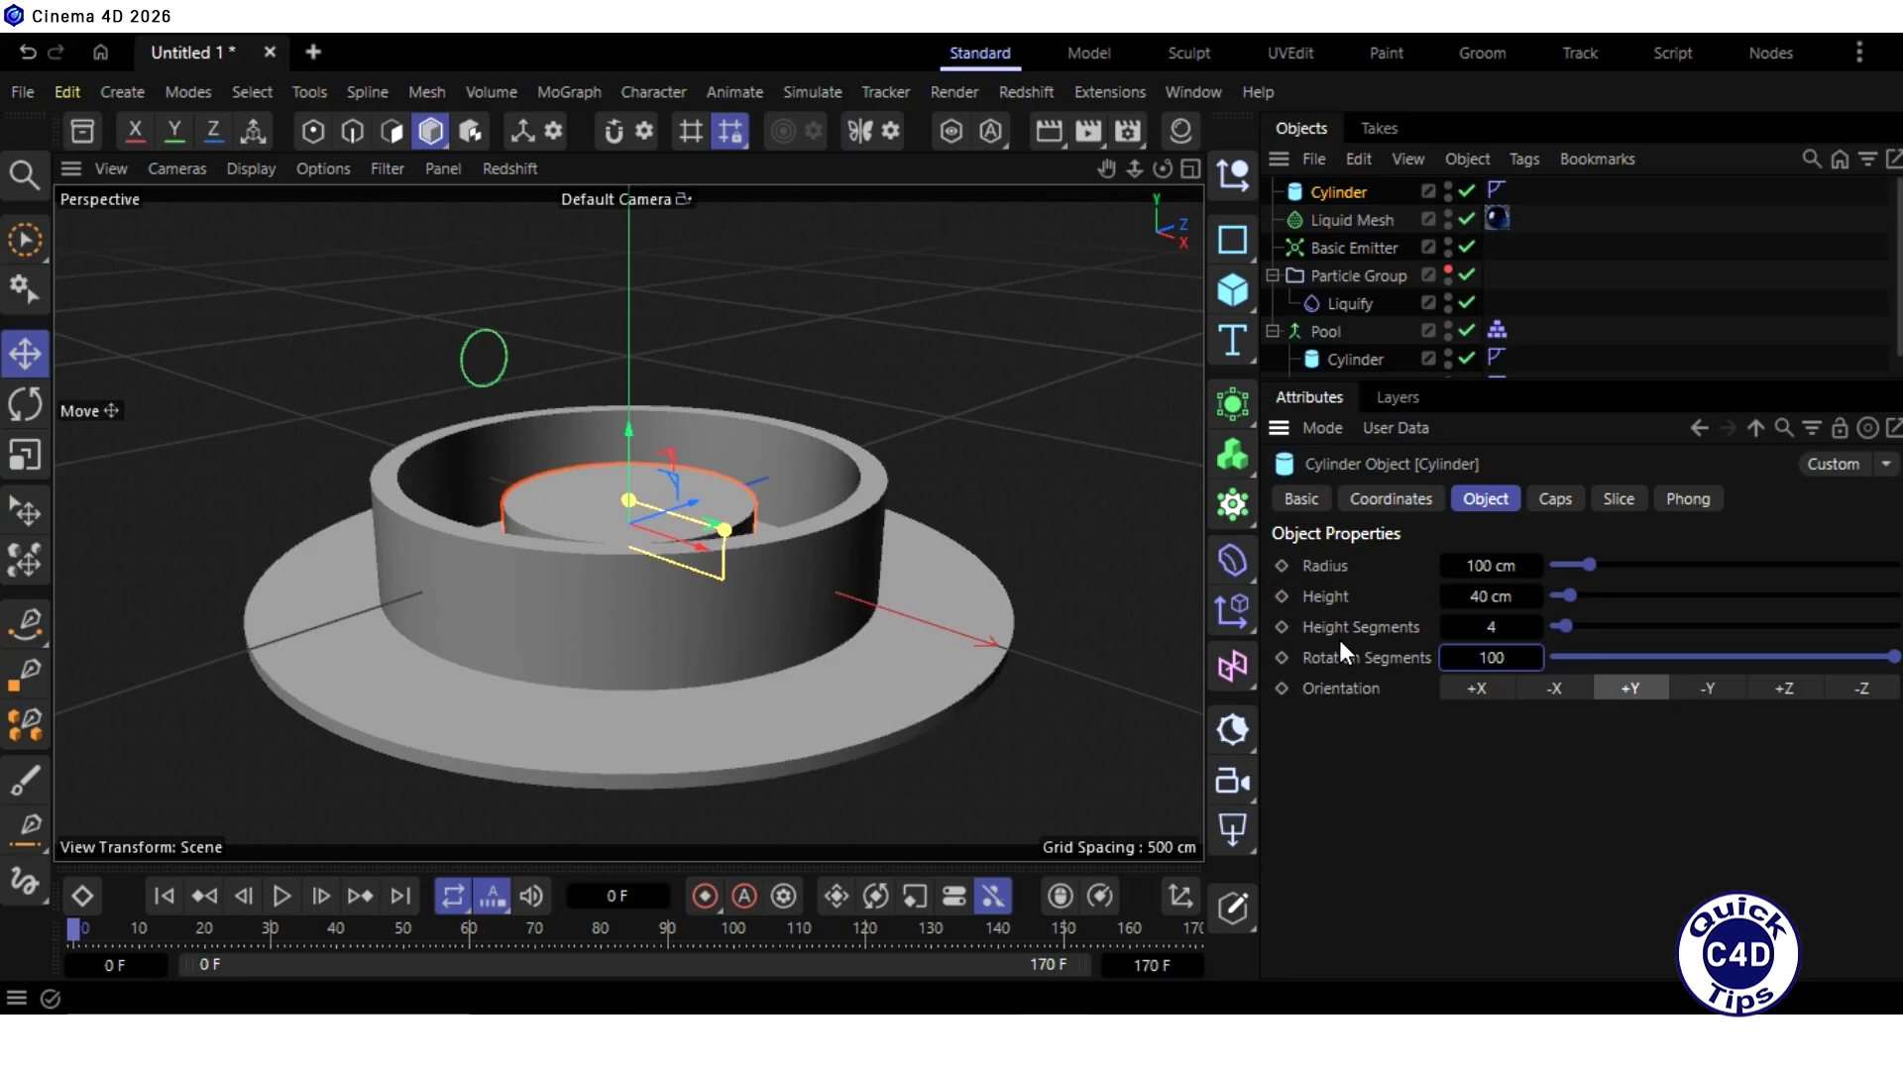
# Step: Raise the cylinder to a Y position of 200 cm
pyautogui.click(1374, 499)
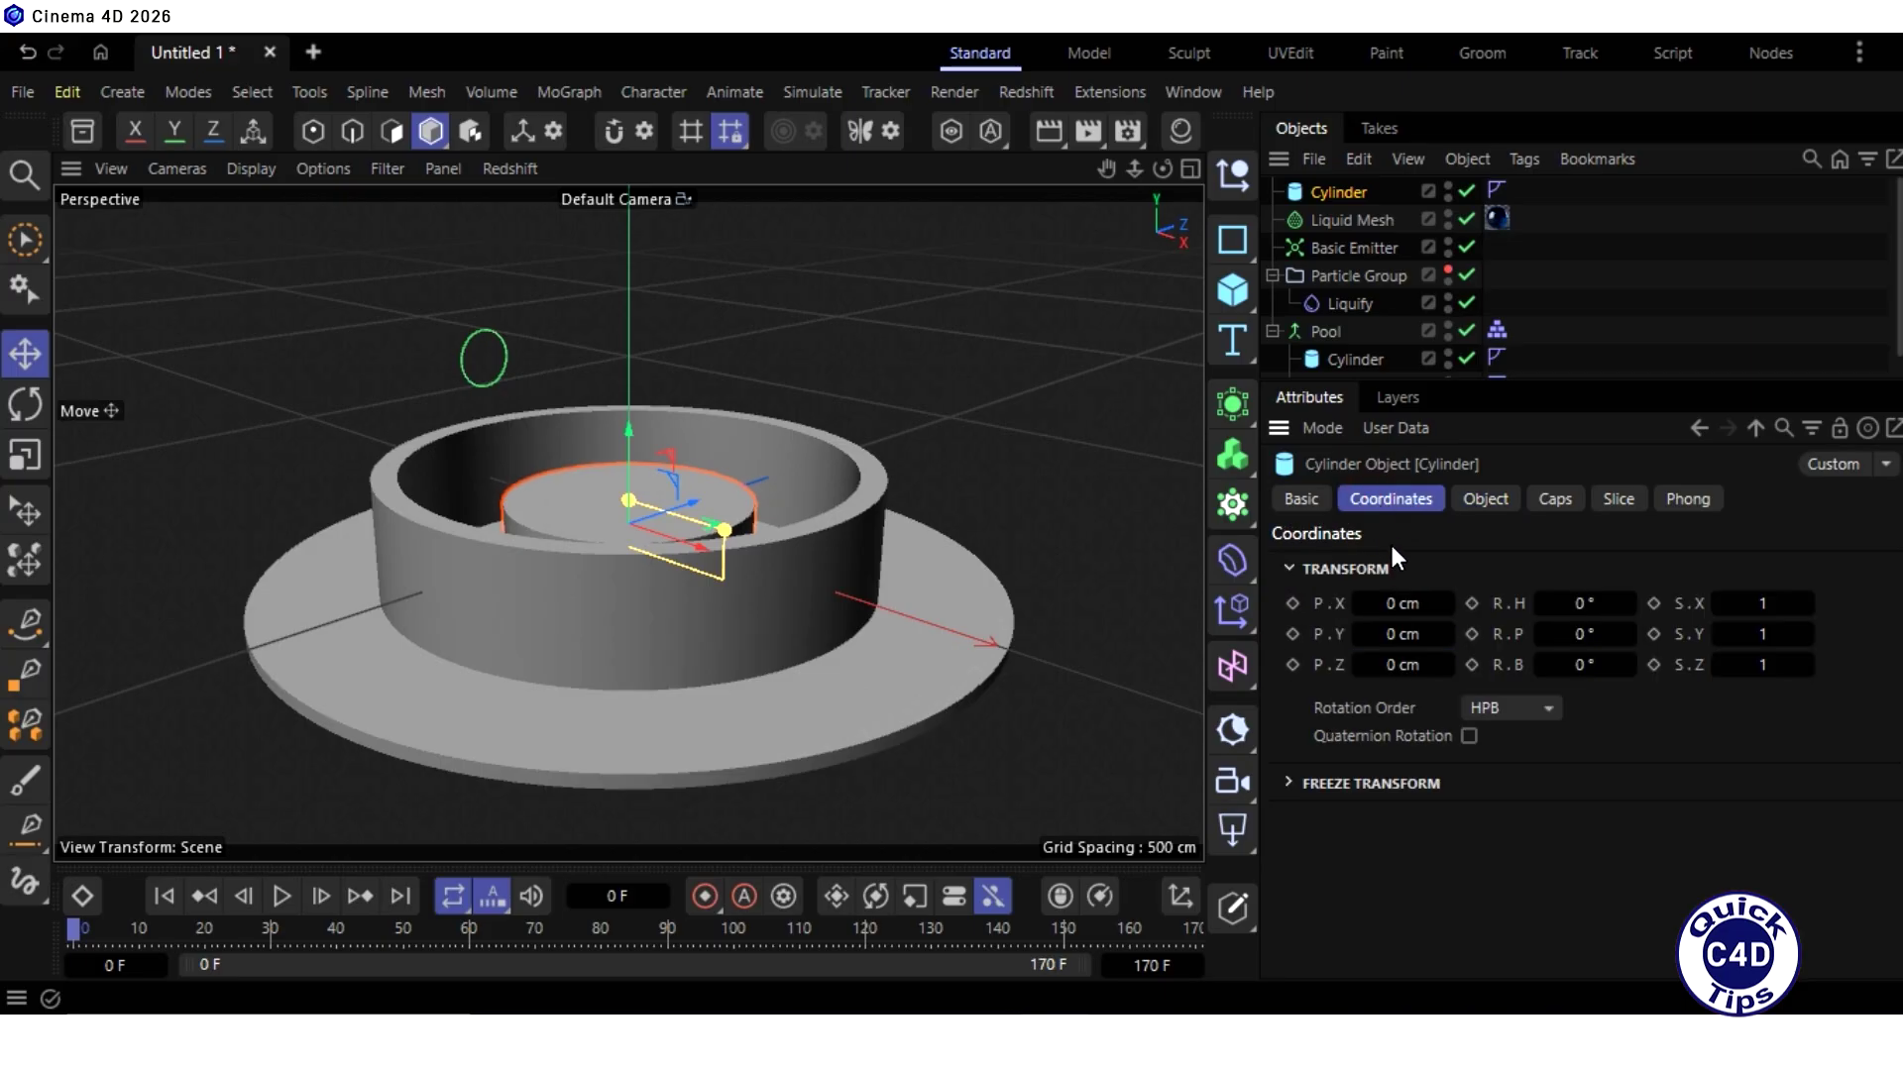
pyautogui.click(1396, 634)
pyautogui.write('200')
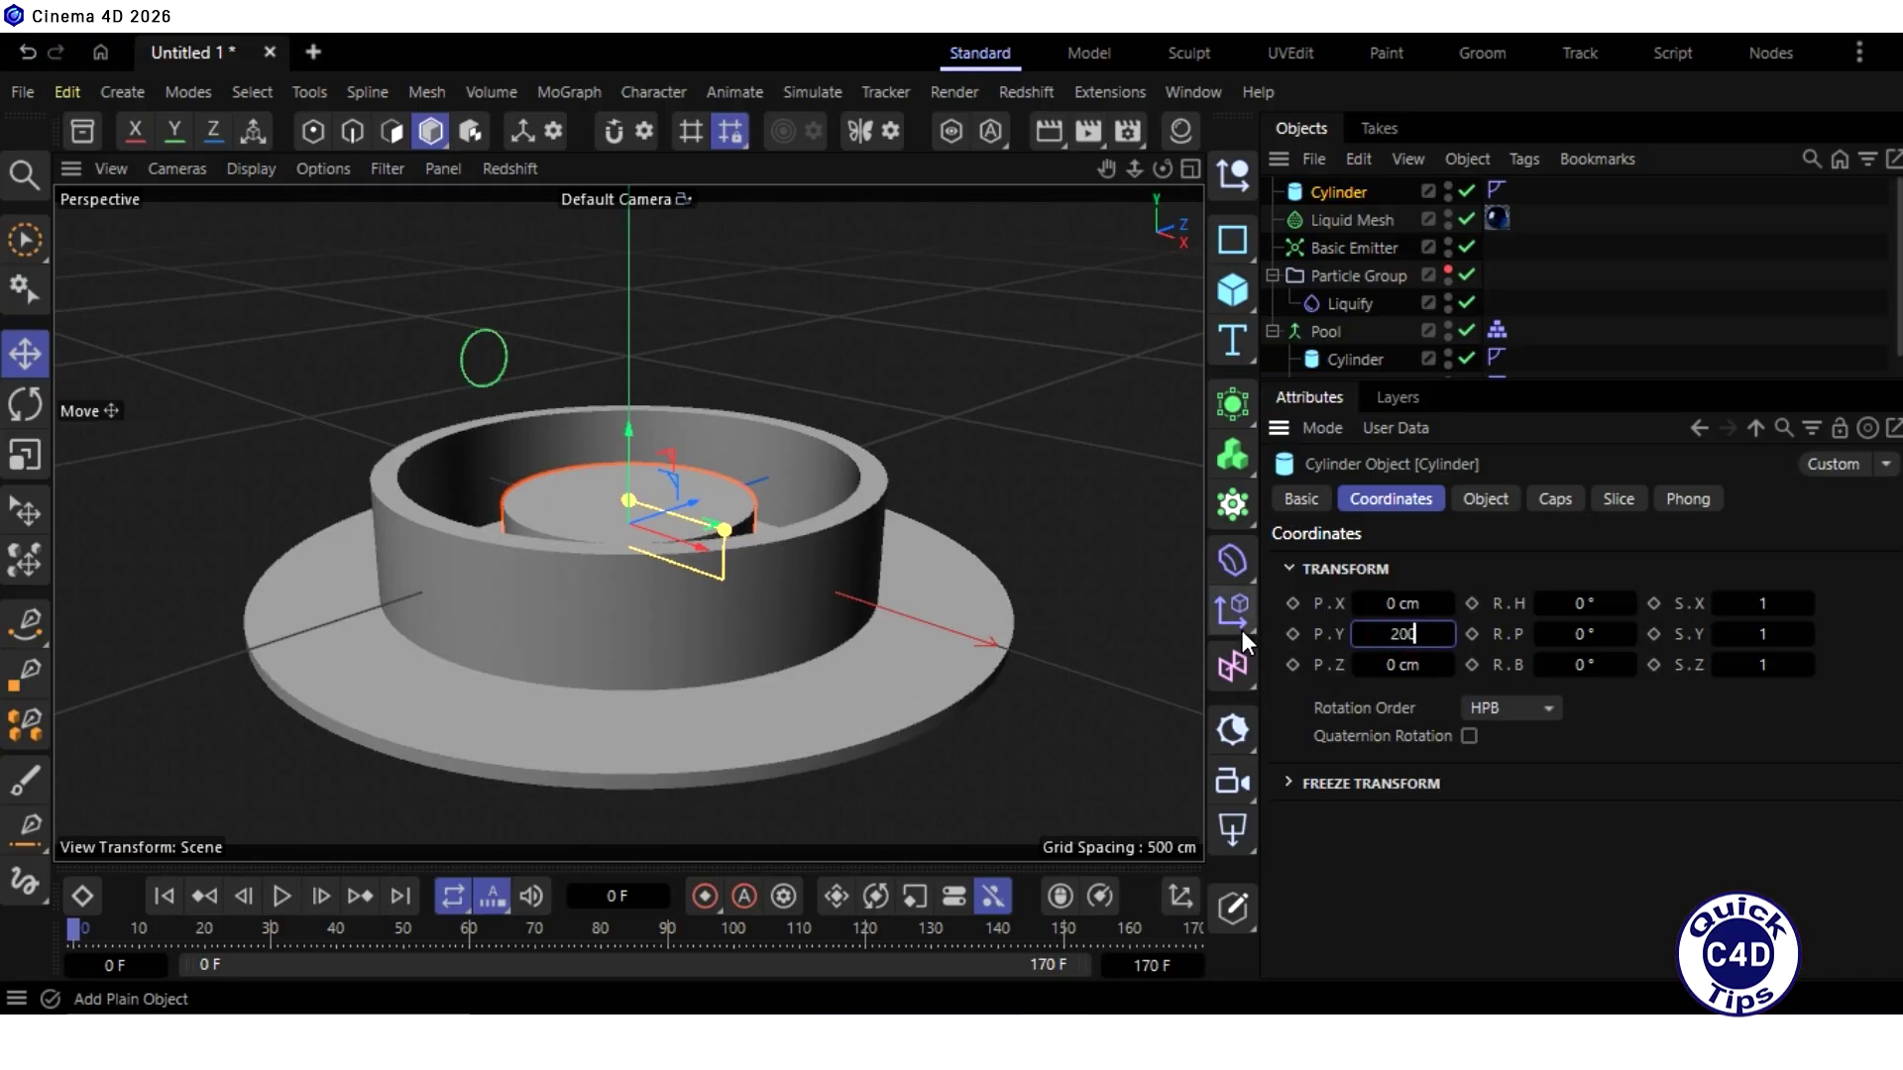
pyautogui.press('Return')
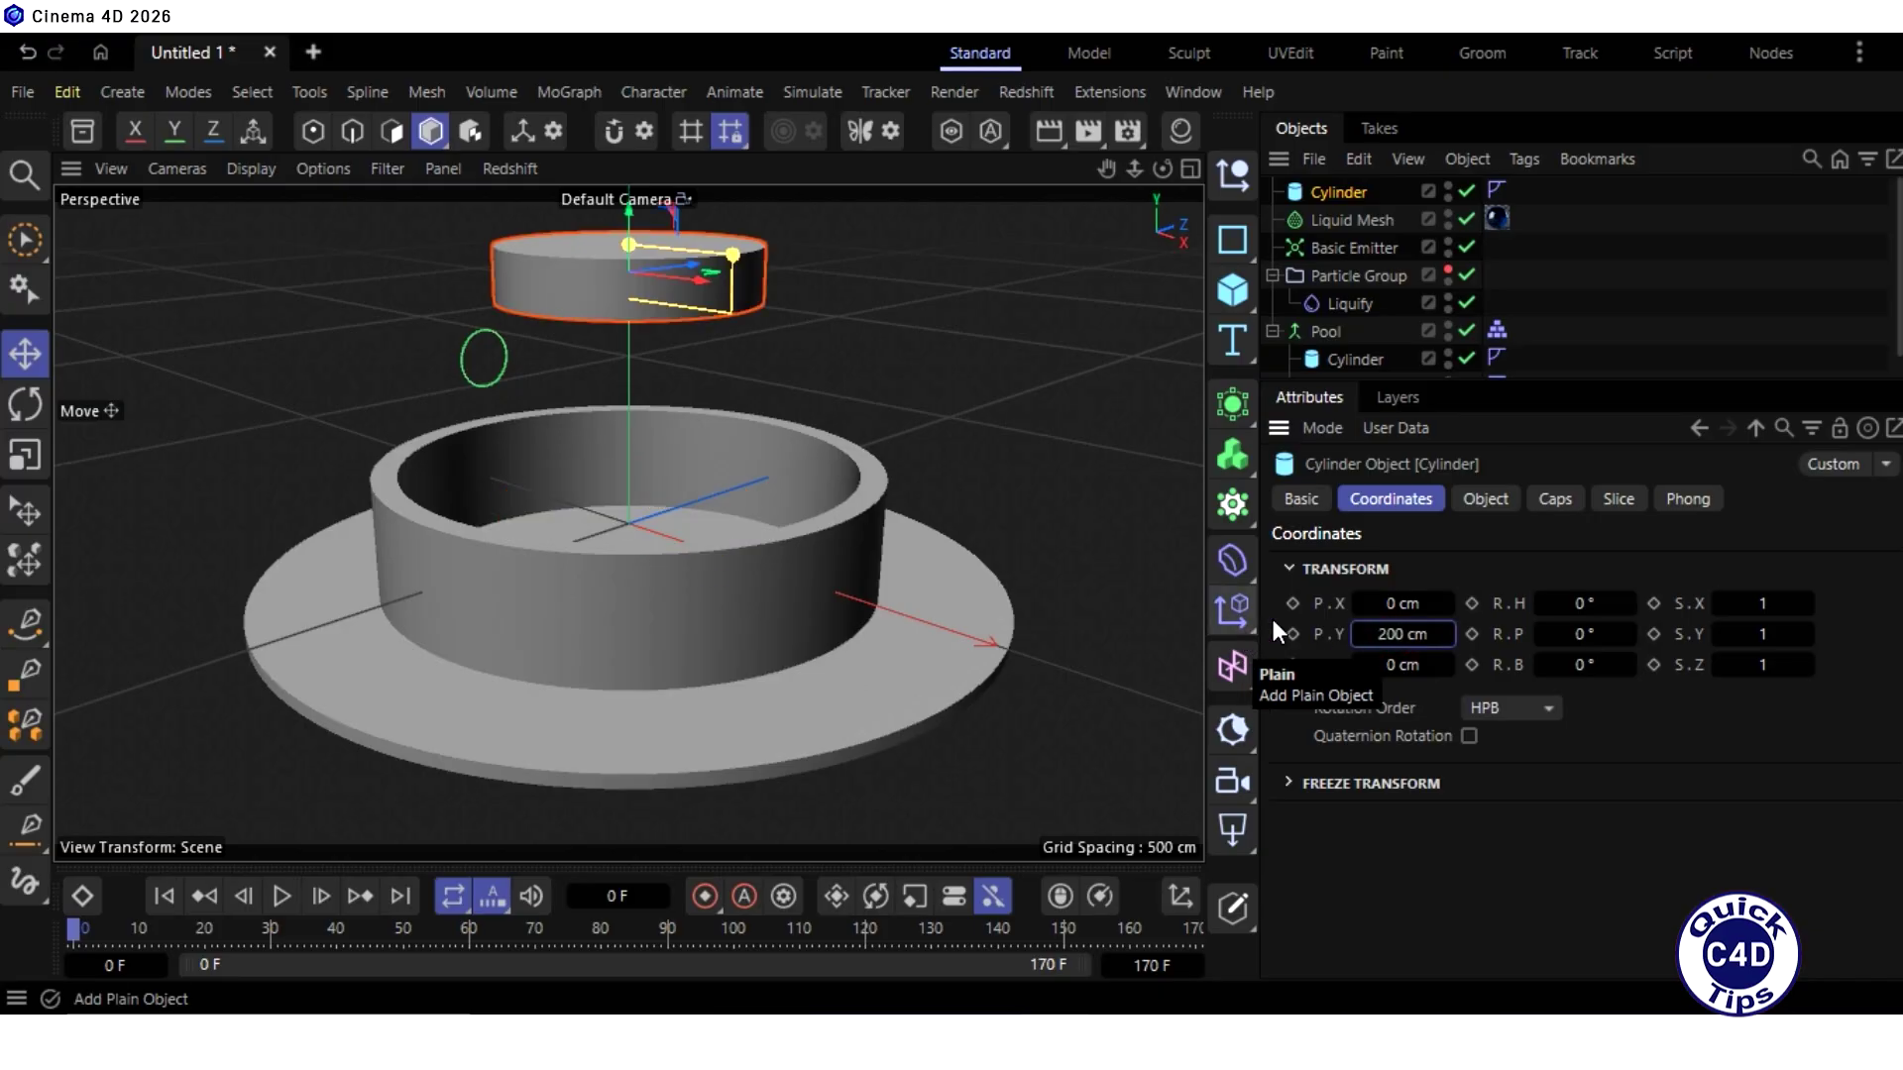
# Step: Add a Rigid Body simulation tag to the Cylinder
pyautogui.rightClick(1337, 189)
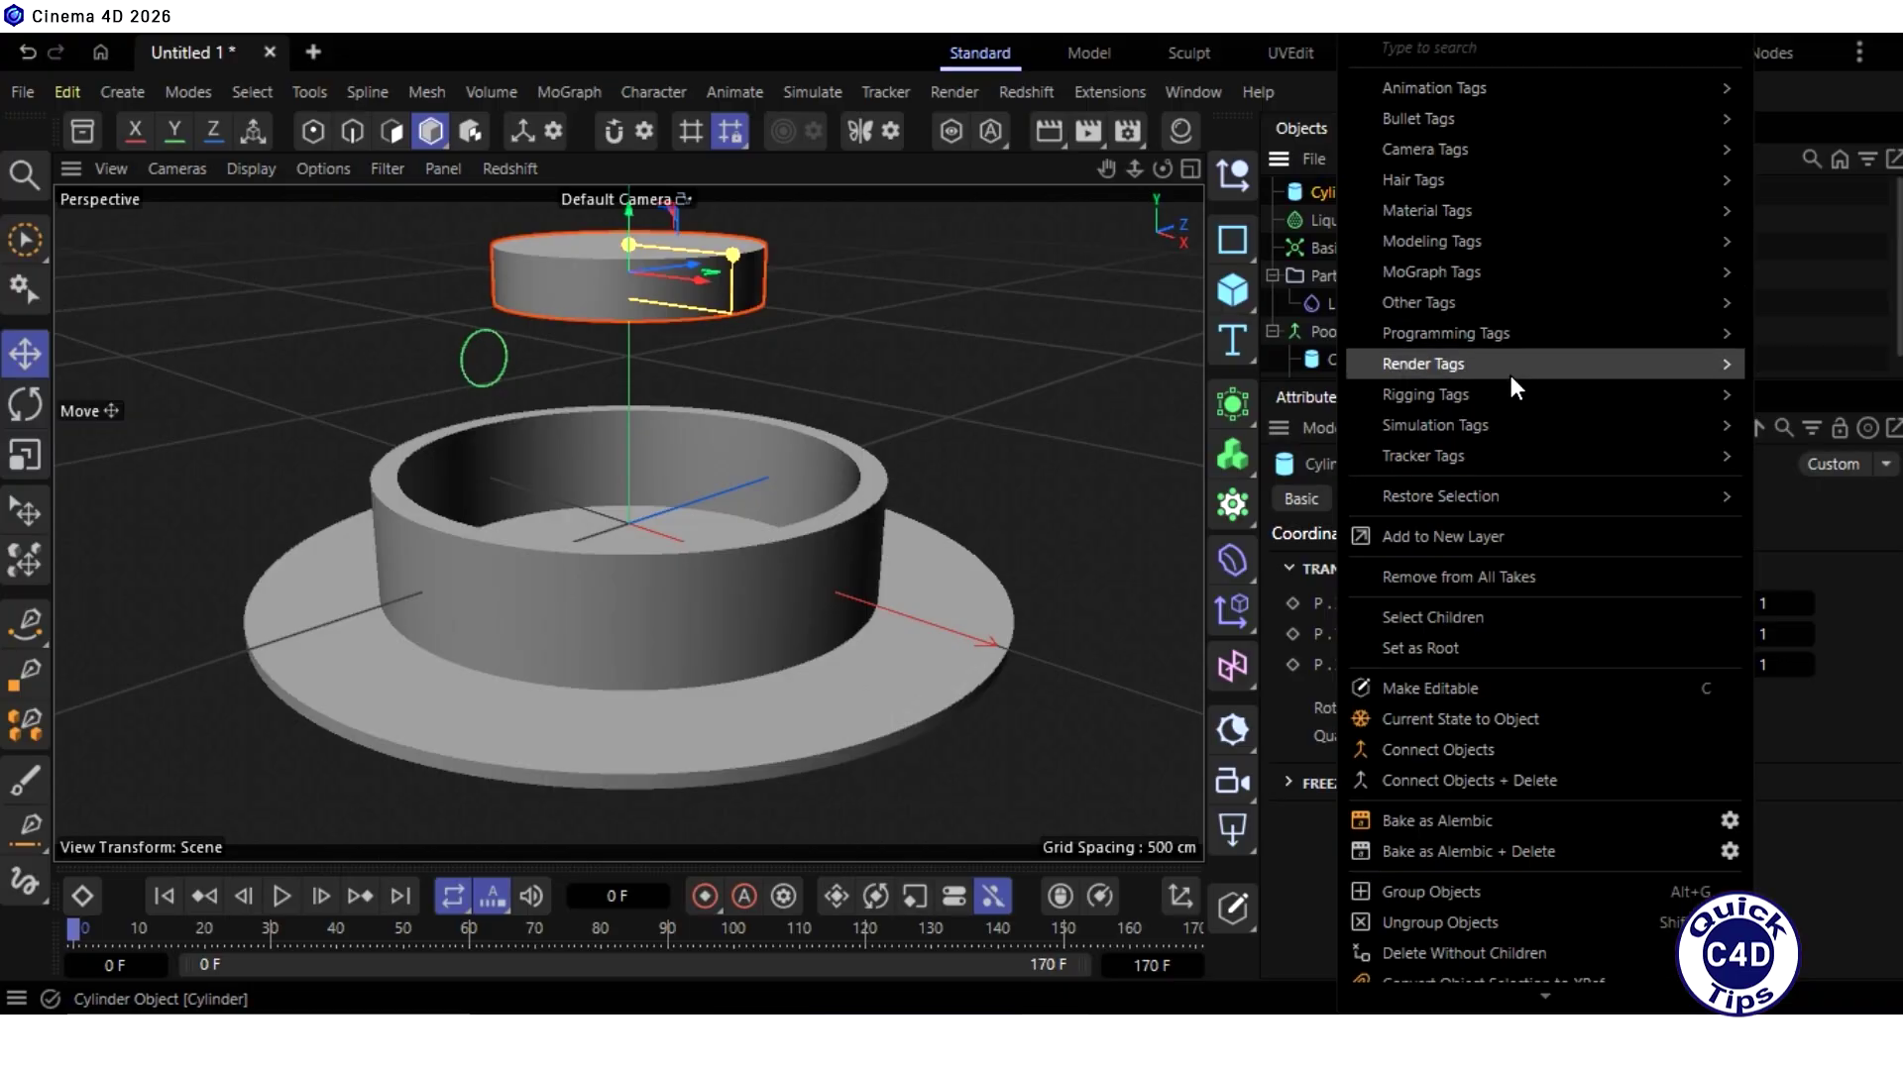
pyautogui.moveTo(1519, 424)
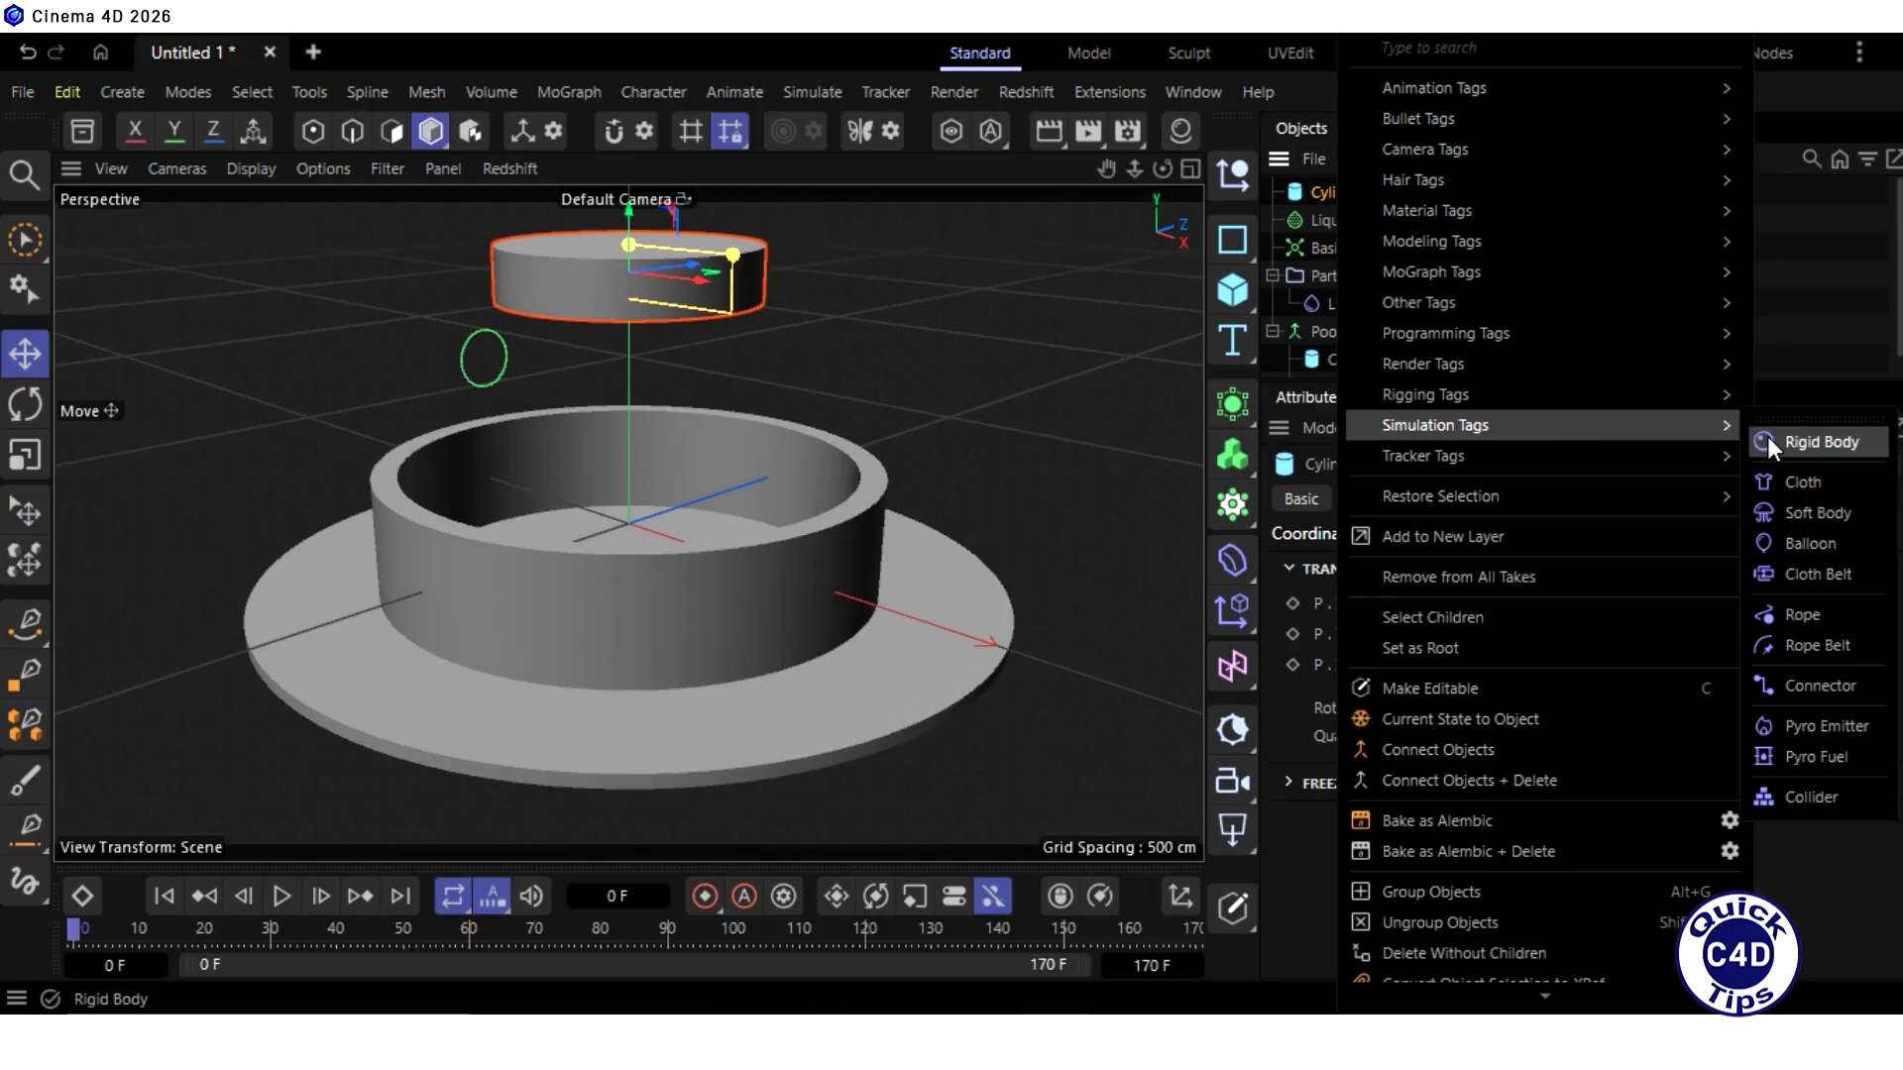
pyautogui.click(1808, 443)
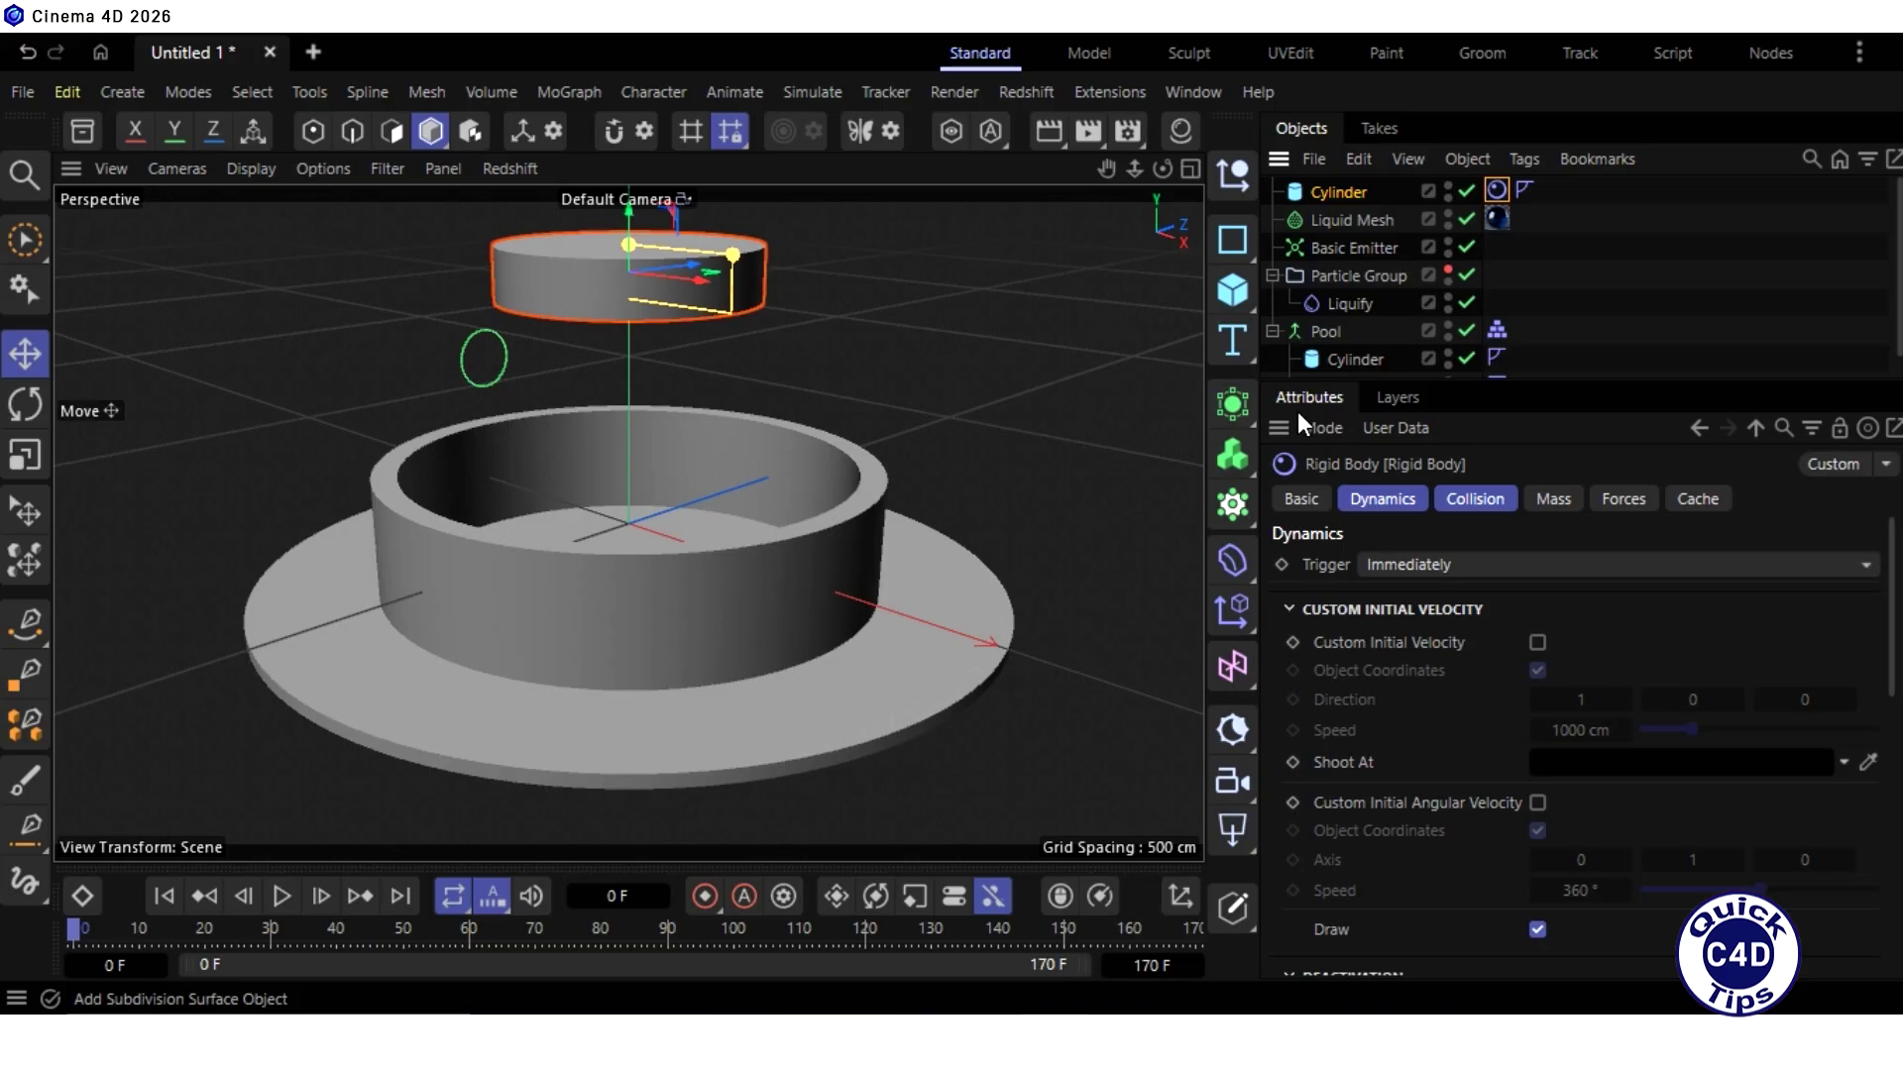
# Step: Set the rigid body's Mass density to 3 and return to its Basic properties
pyautogui.click(1550, 500)
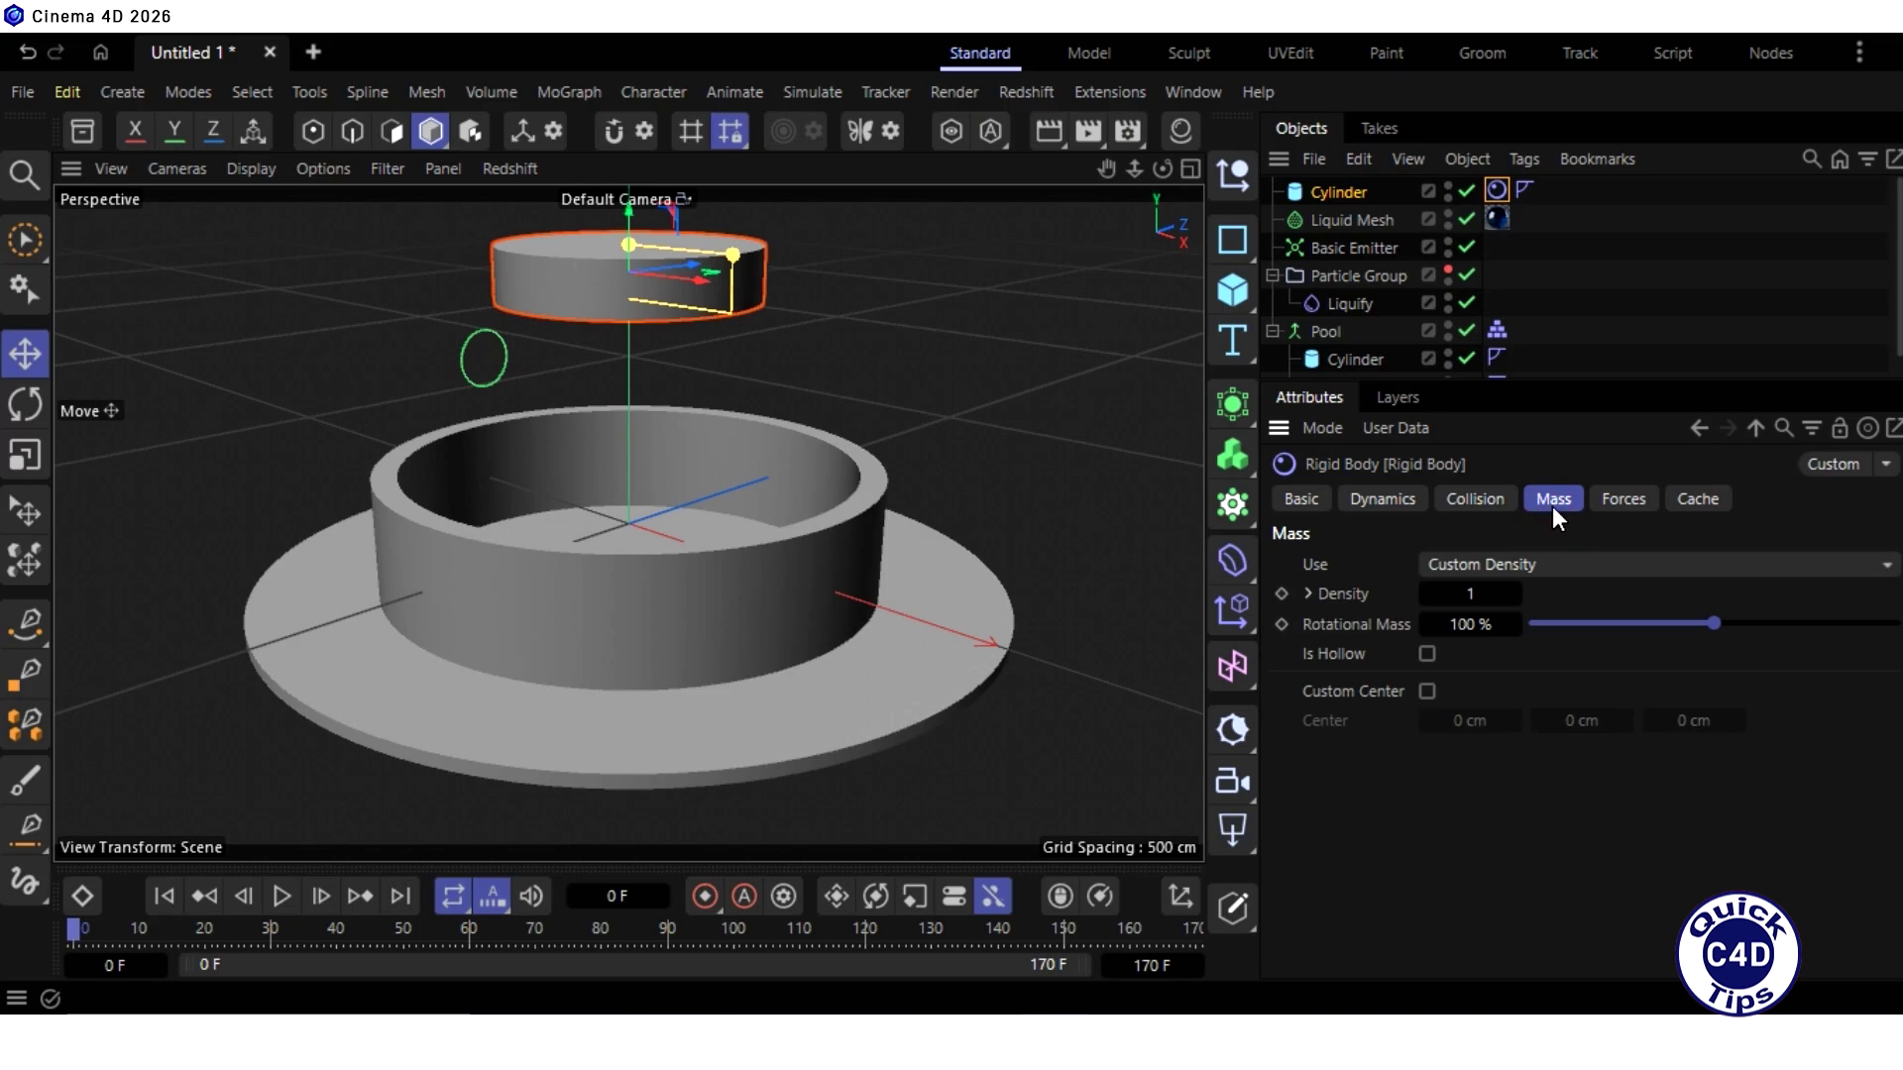
pyautogui.click(1470, 595)
pyautogui.write('3')
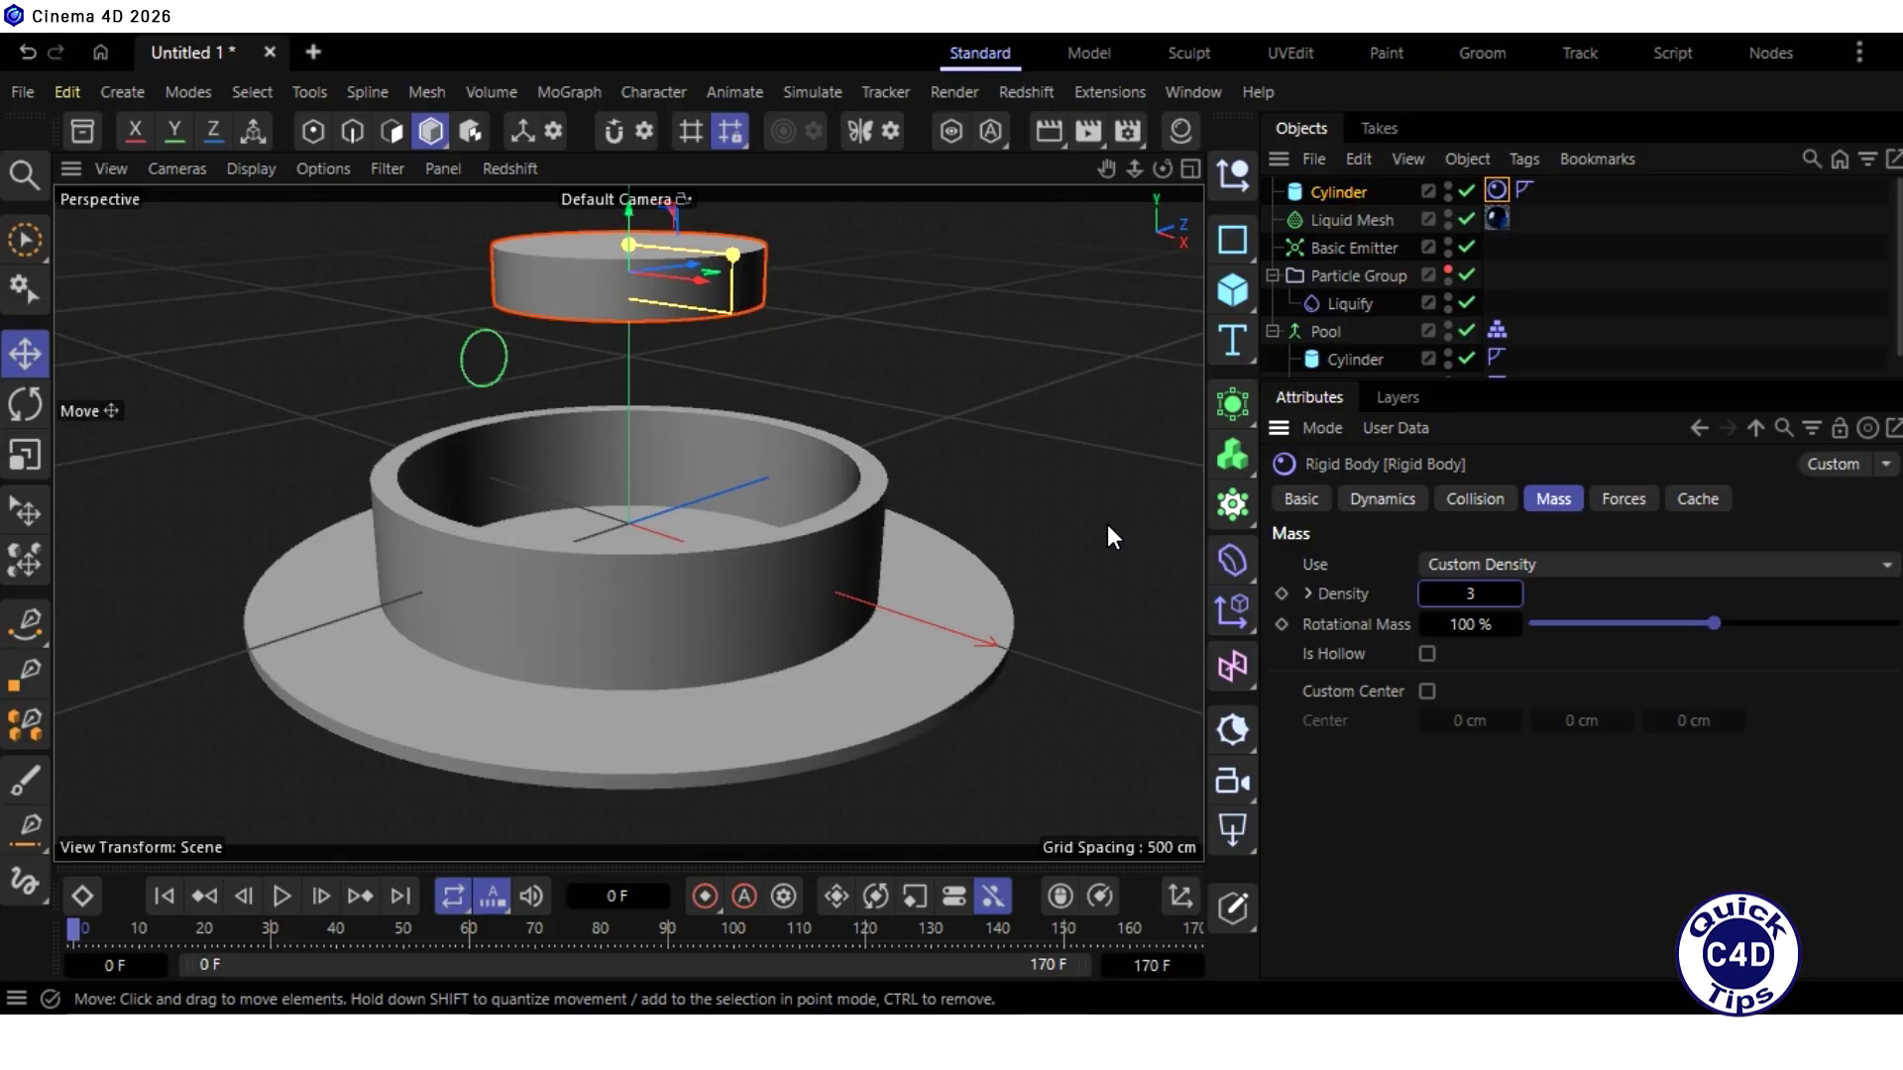
pyautogui.click(1300, 498)
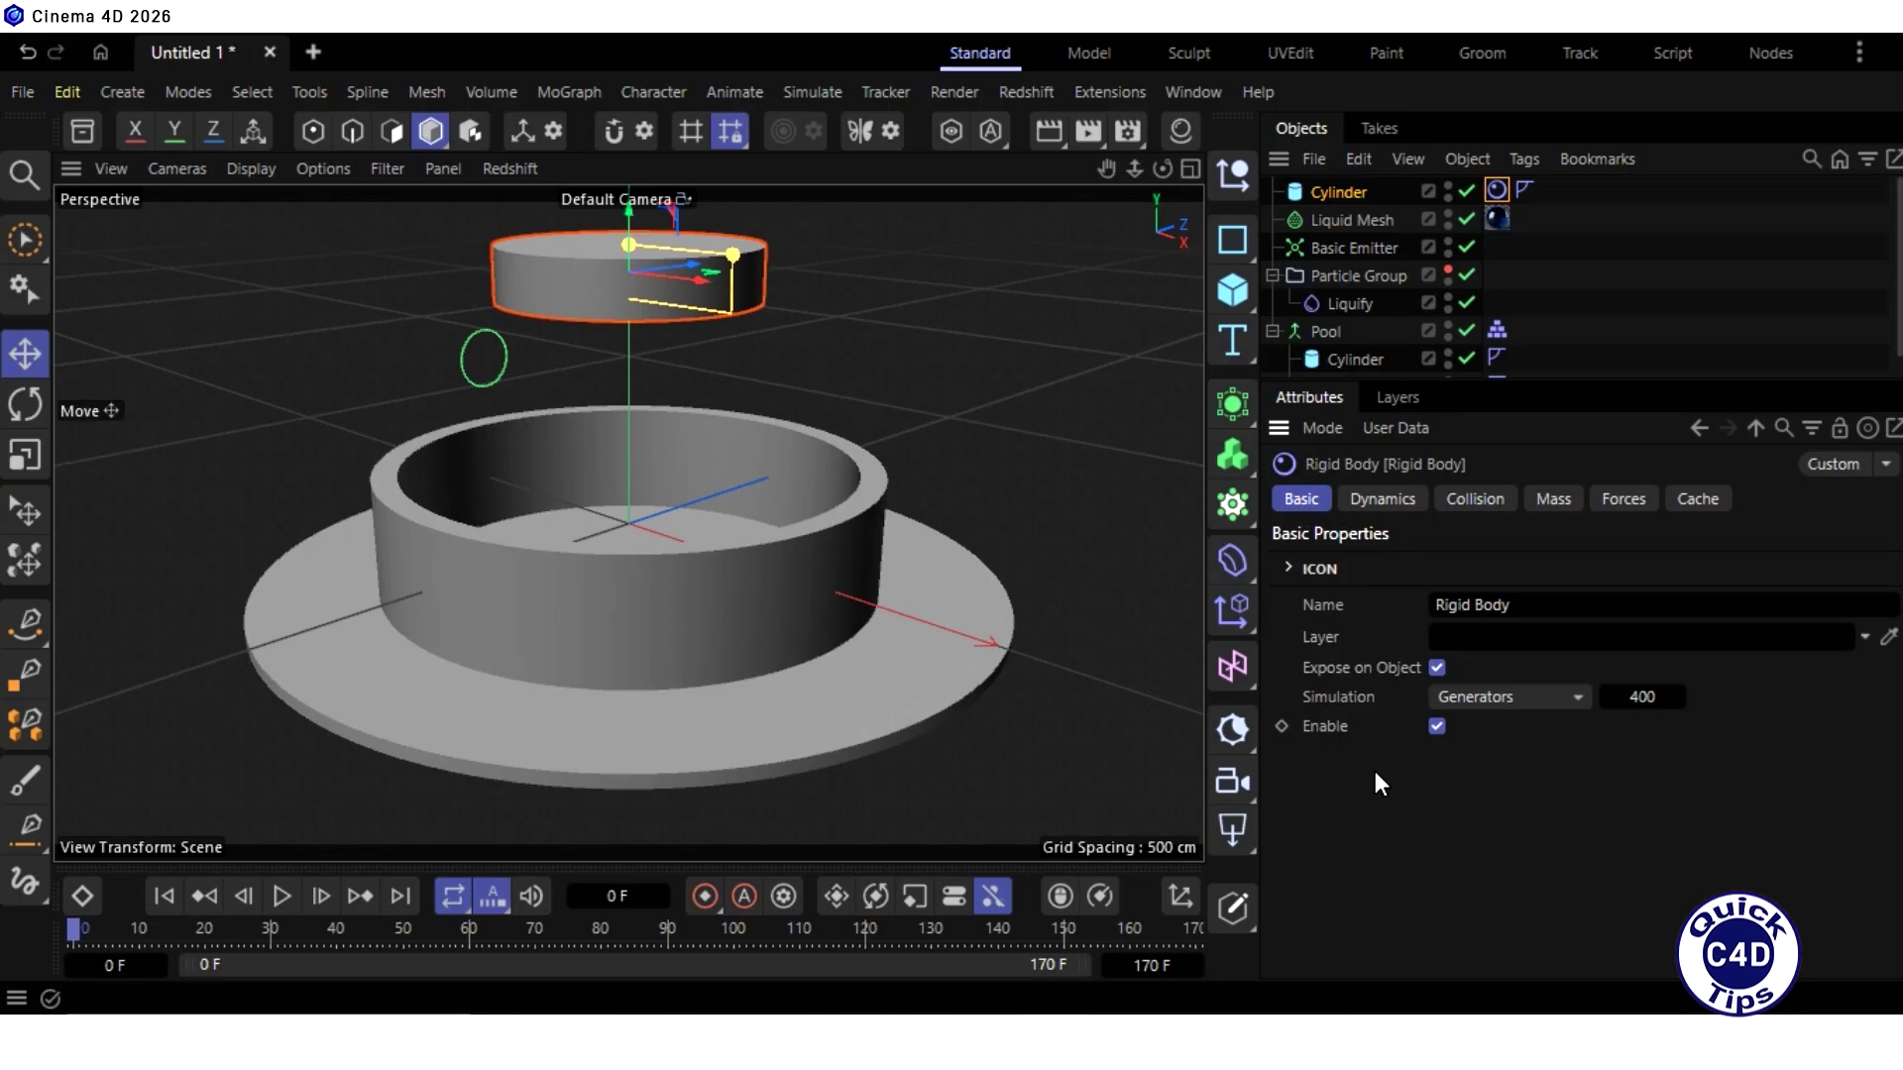
# Step: Keyframe Rigid Body Enable off at frame 0 and on at frame 110, then play from the start
pyautogui.click(1437, 726)
pyautogui.click(1282, 727)
pyautogui.click(733, 932)
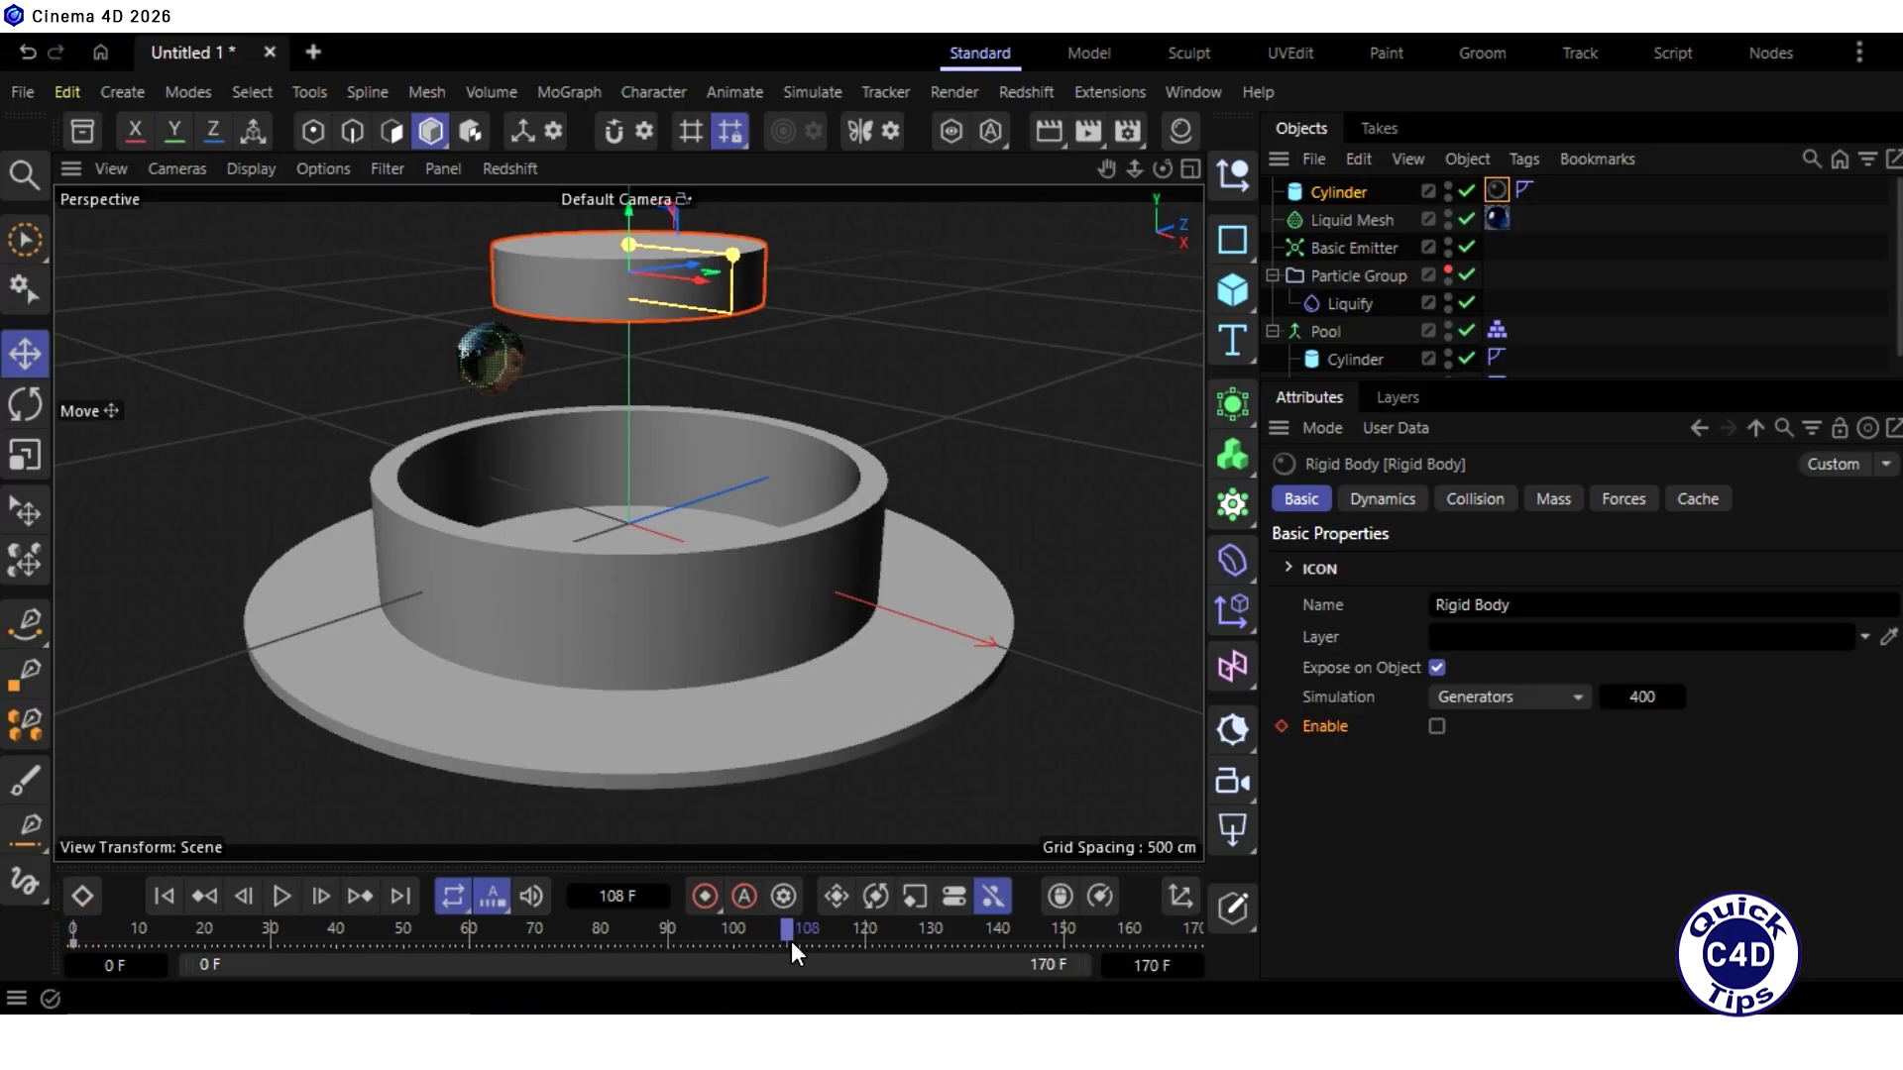
pyautogui.moveTo(791, 942); pyautogui.dragTo(799, 941)
pyautogui.click(1437, 727)
pyautogui.click(1282, 726)
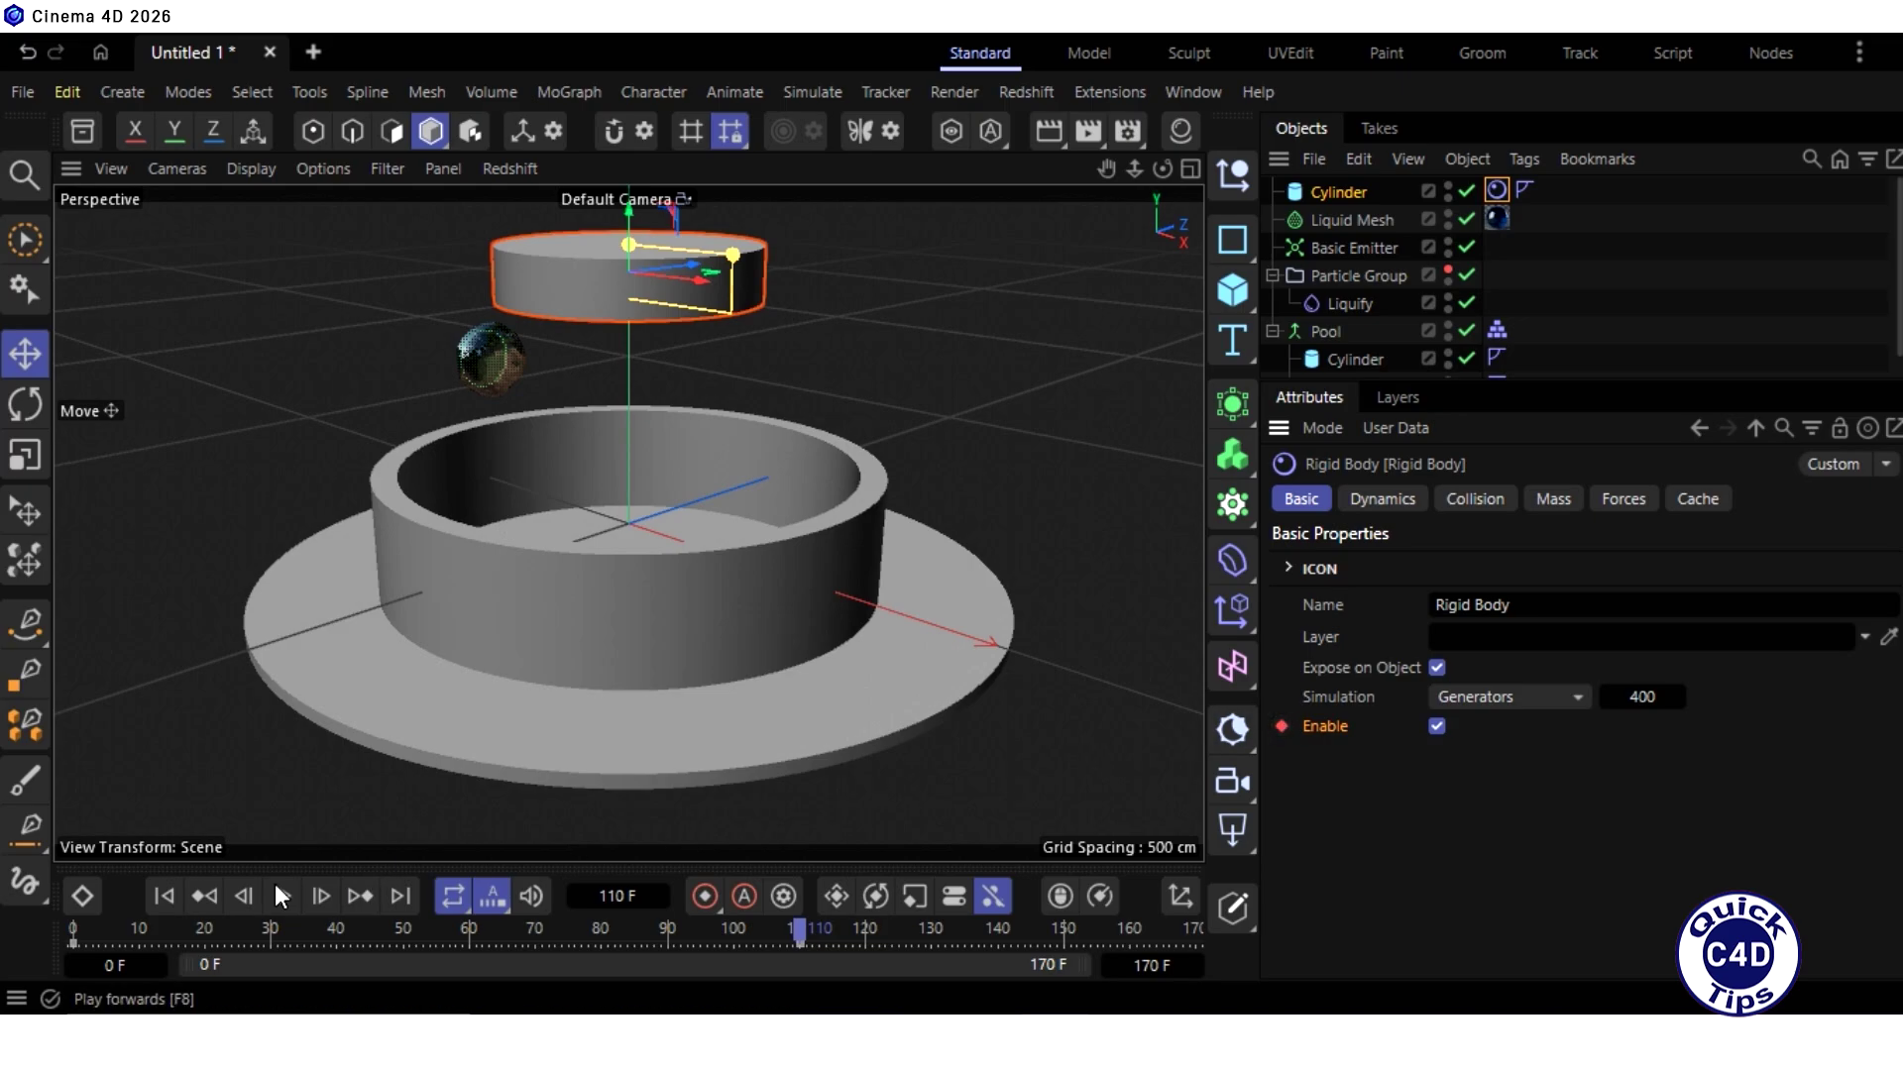
pyautogui.click(161, 896)
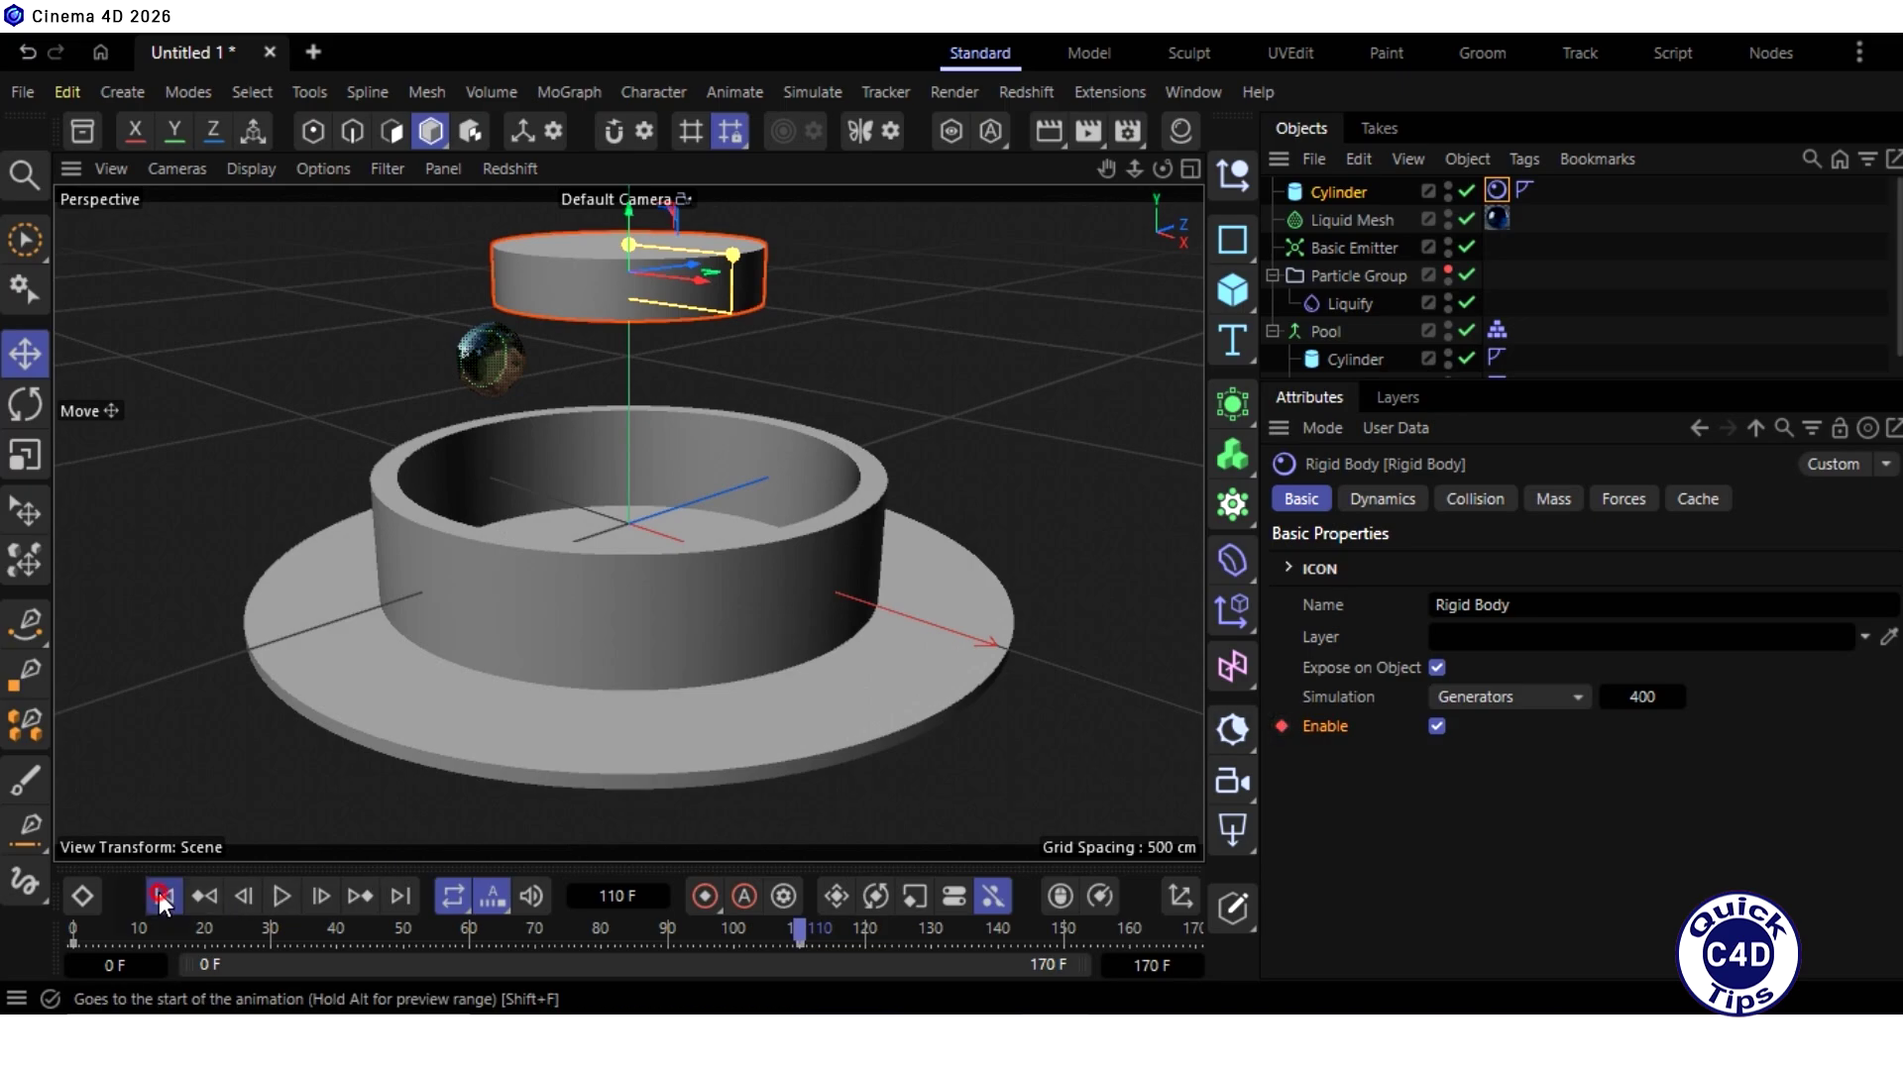
pyautogui.click(281, 896)
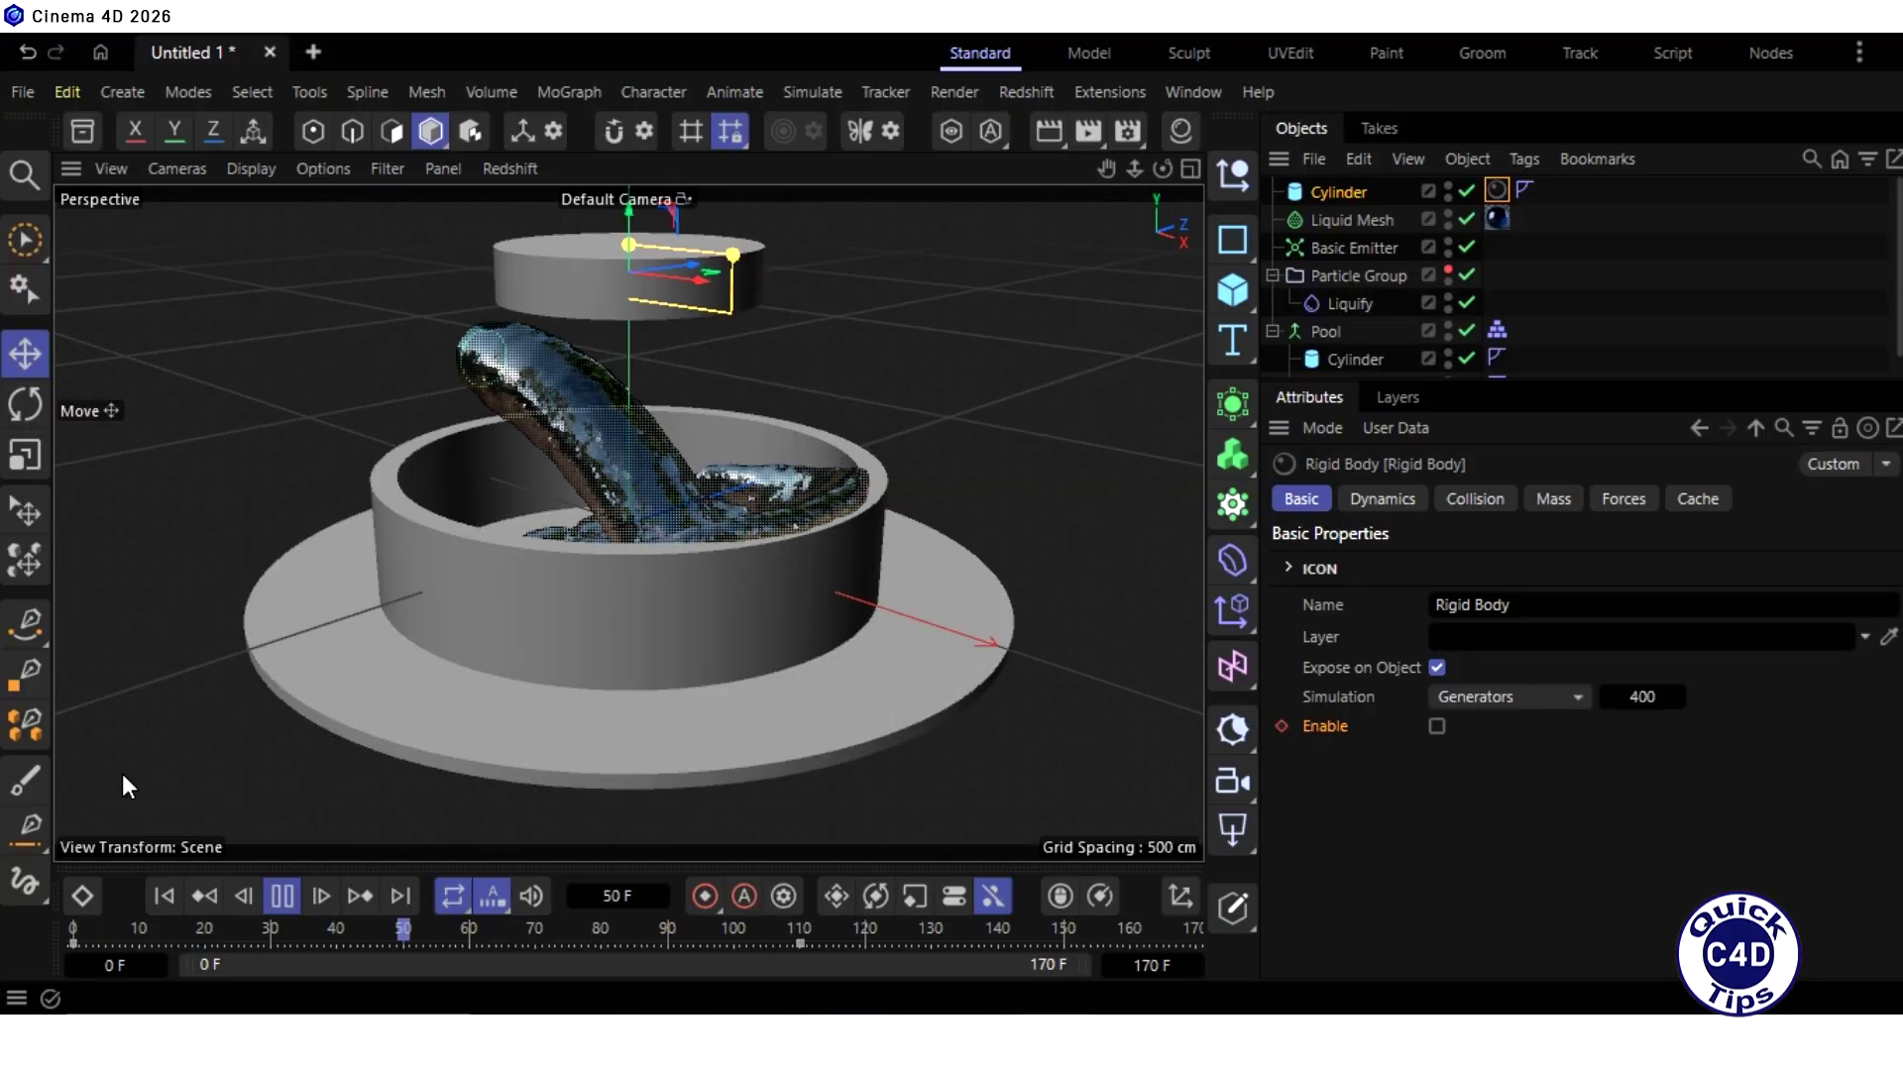